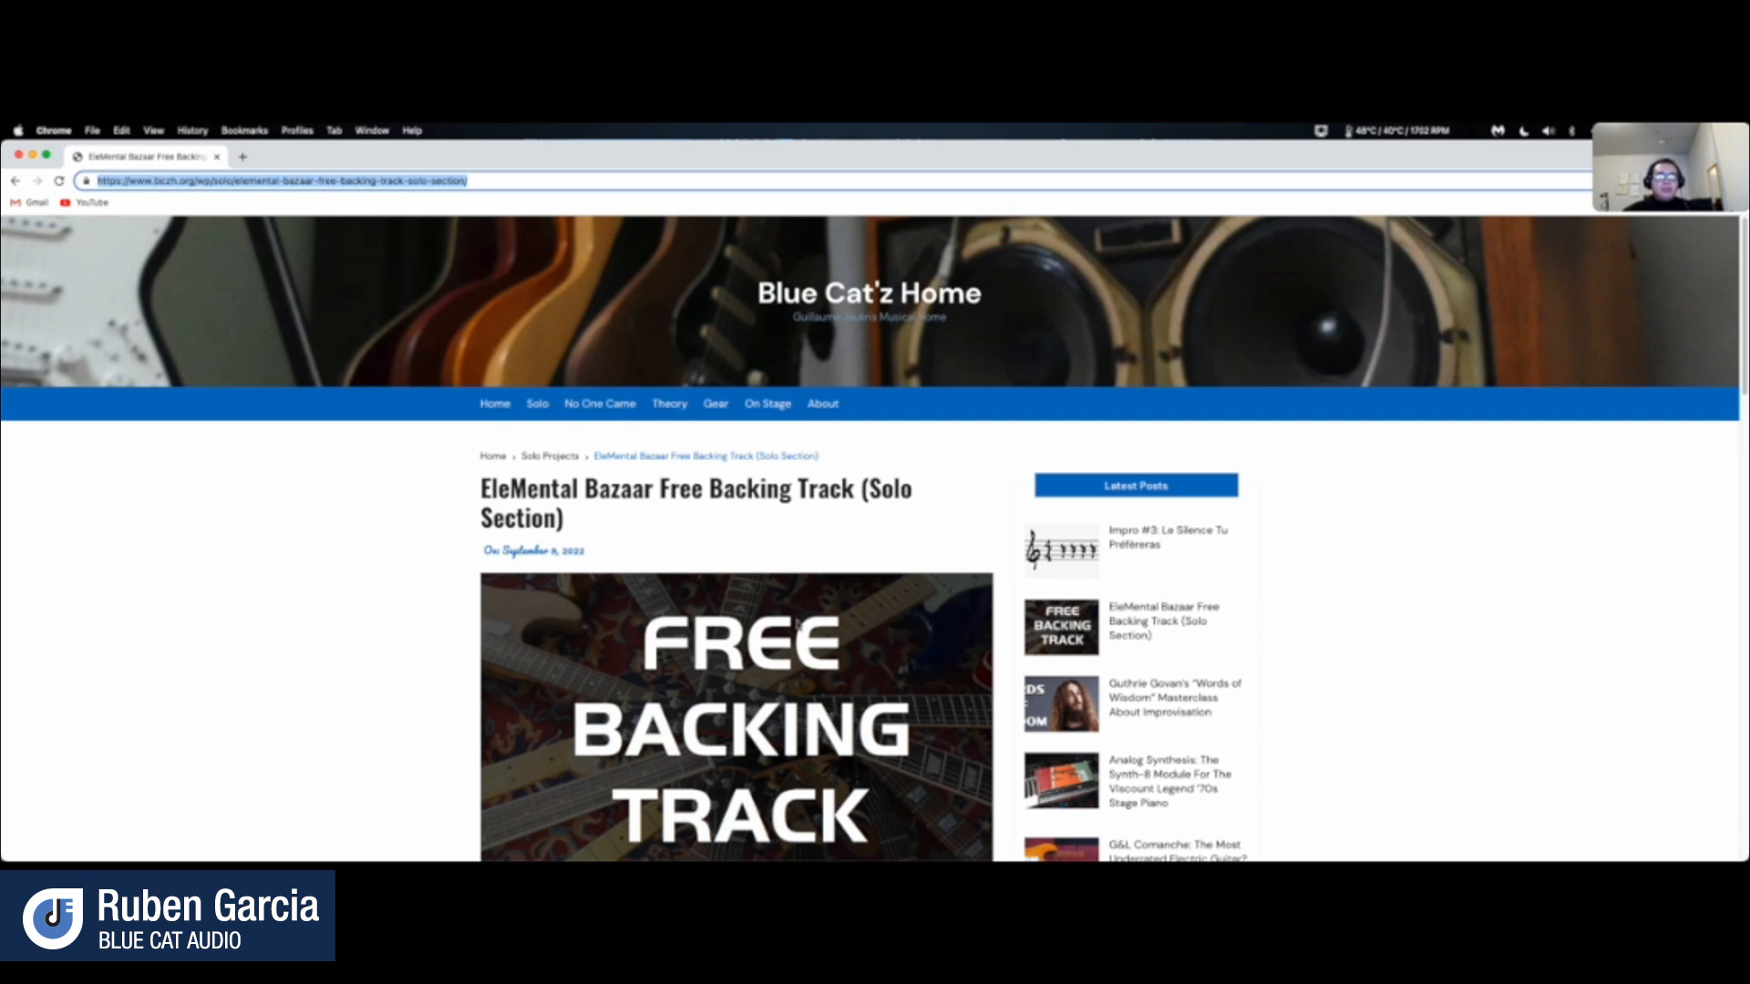
- Open the EleMental Bazaar (Playback) audio from the free backing track post and pause its playback
{"action": "scroll", "coordinate": [801, 632], "scroll_direction": "down", "scroll_amount": 5}
{"action": "scroll", "coordinate": [802, 636], "scroll_direction": "down", "scroll_amount": 1}
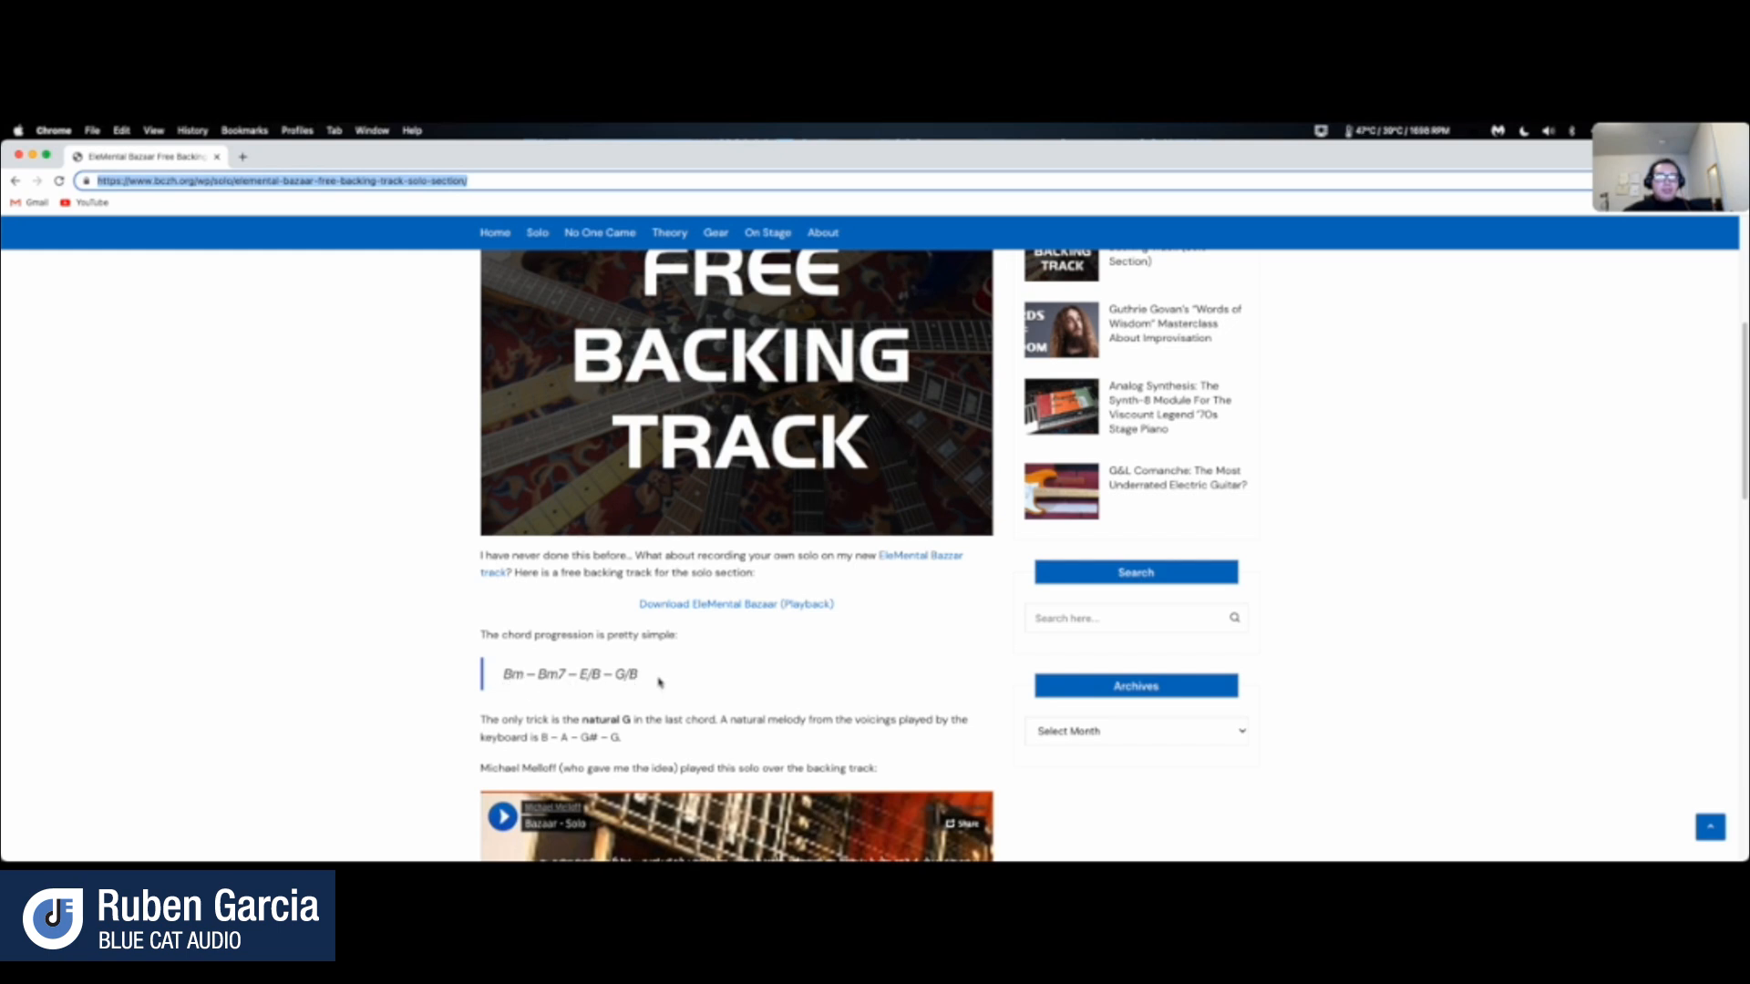
{"action": "left_click", "coordinate": [728, 606]}
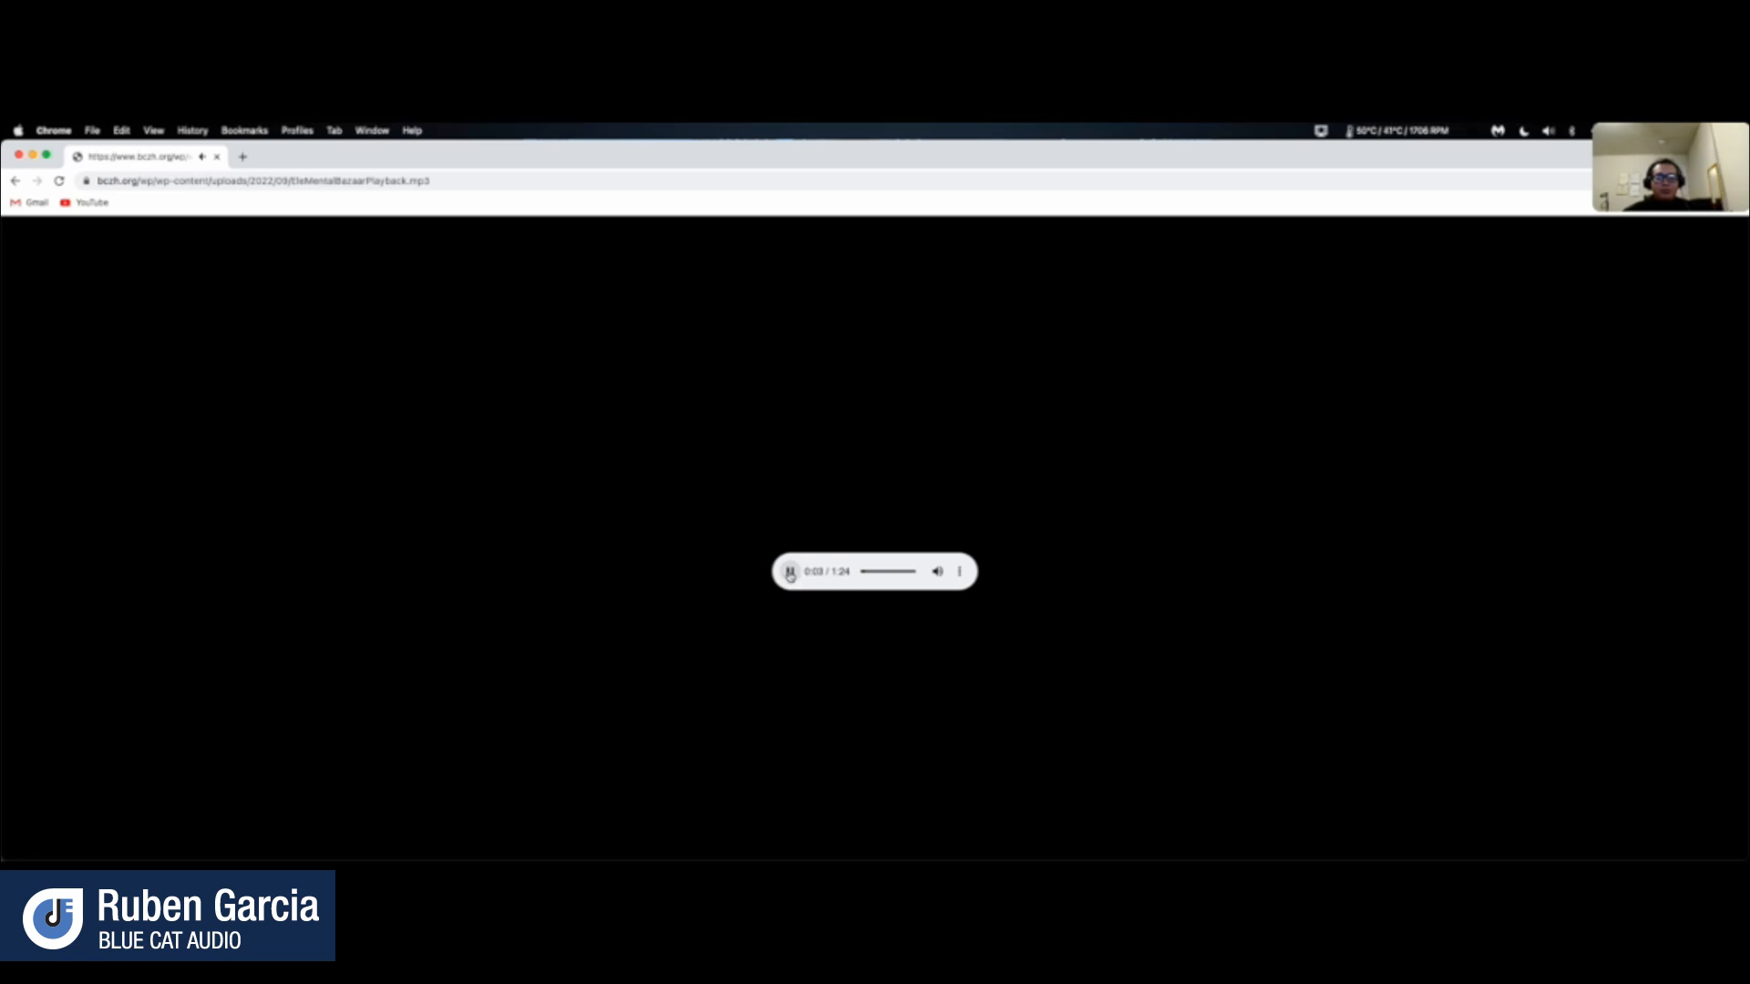
{"action": "left_click", "coordinate": [790, 572]}
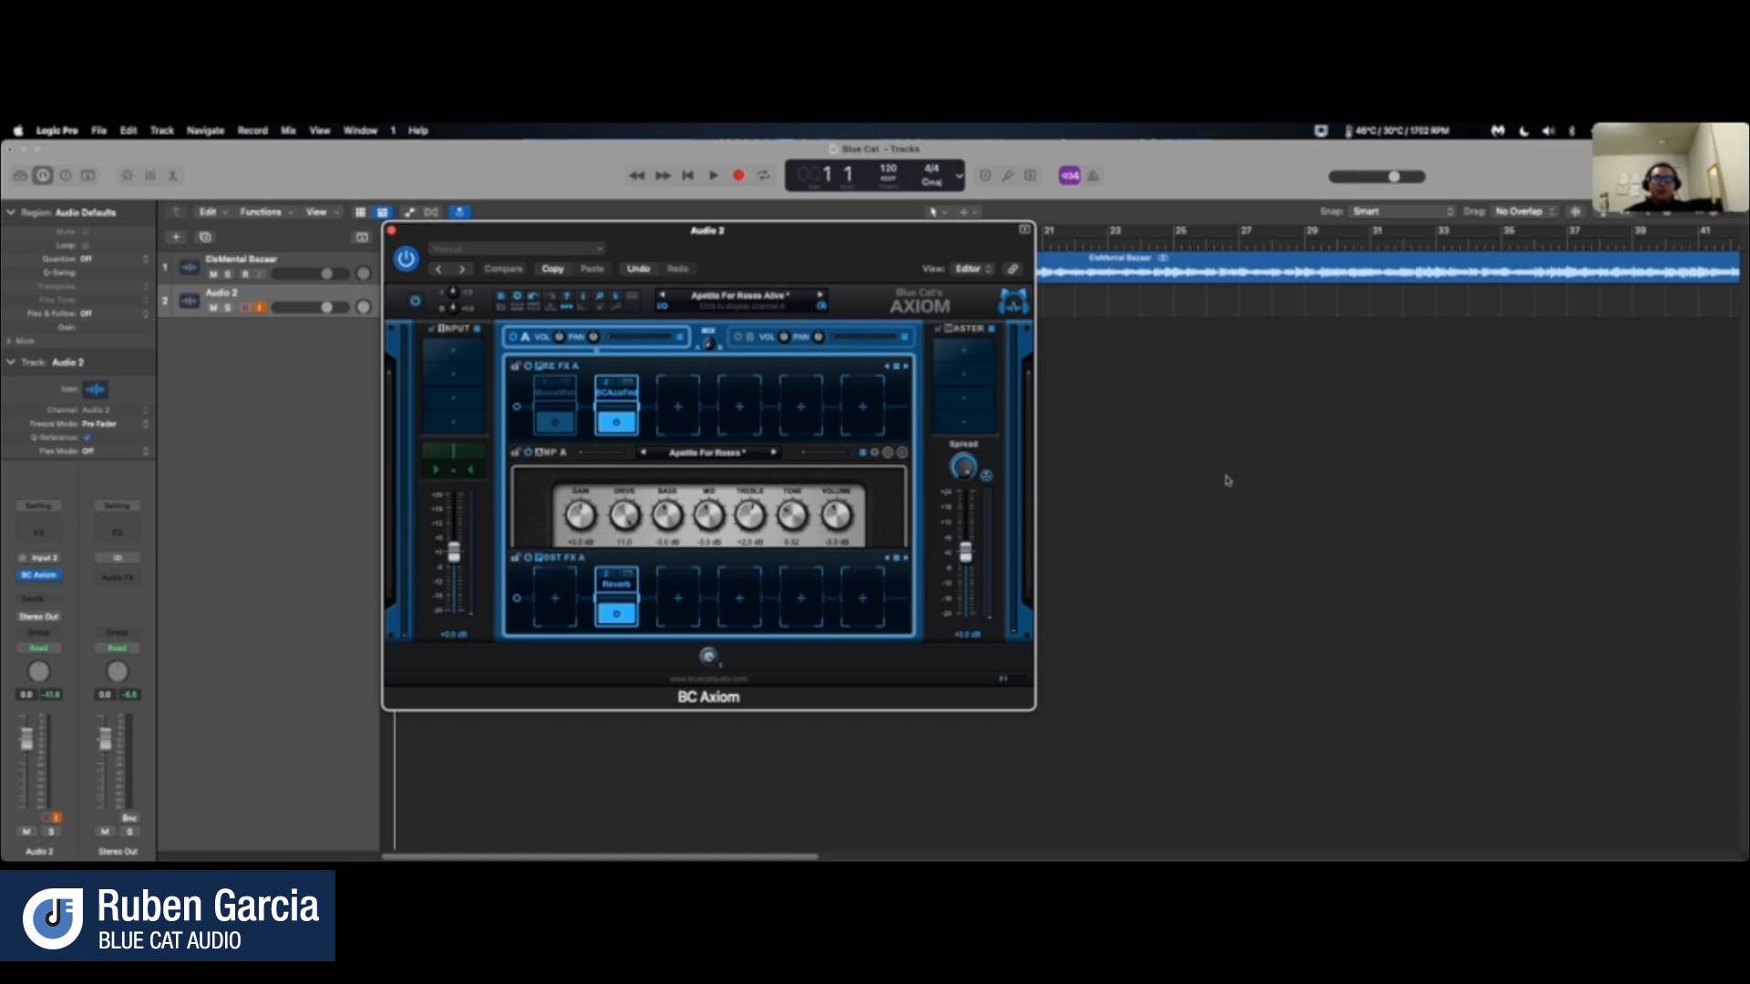
- Browse Axiom's factory preset categories, including Guitar - Legends, without loading a preset
{"action": "left_click", "coordinate": [768, 297]}
{"action": "mouse_move", "coordinate": [812, 293]}
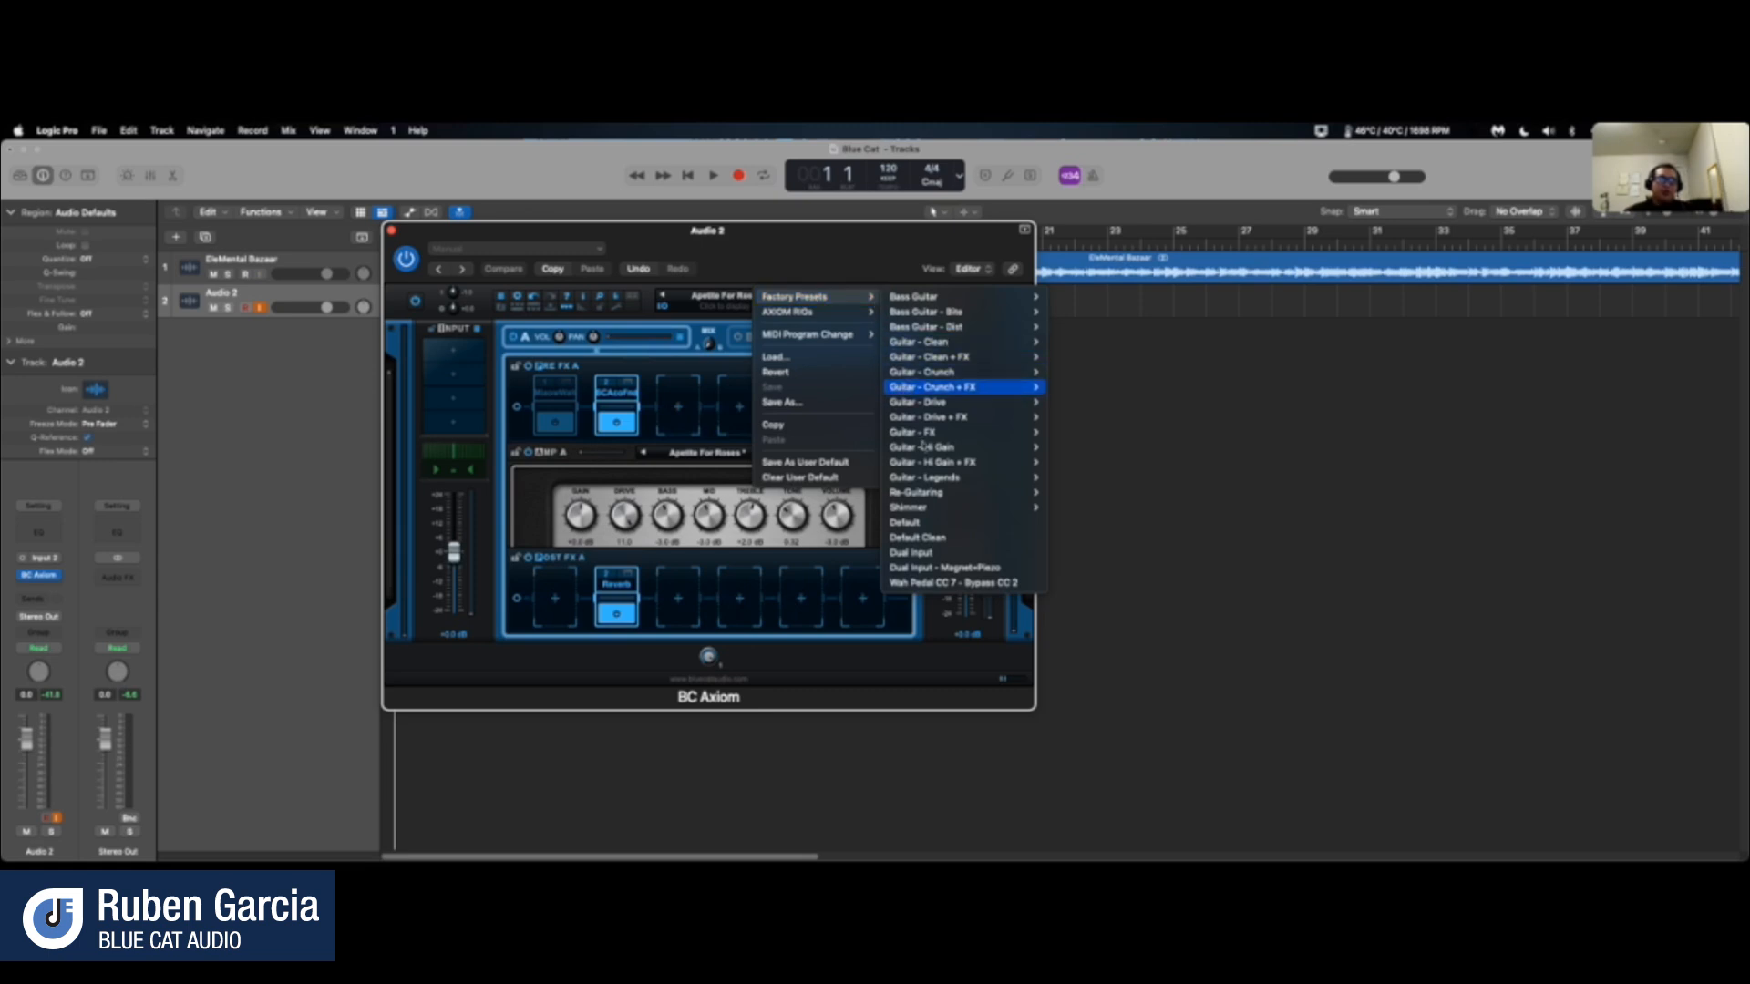
{"action": "mouse_move", "coordinate": [939, 476]}
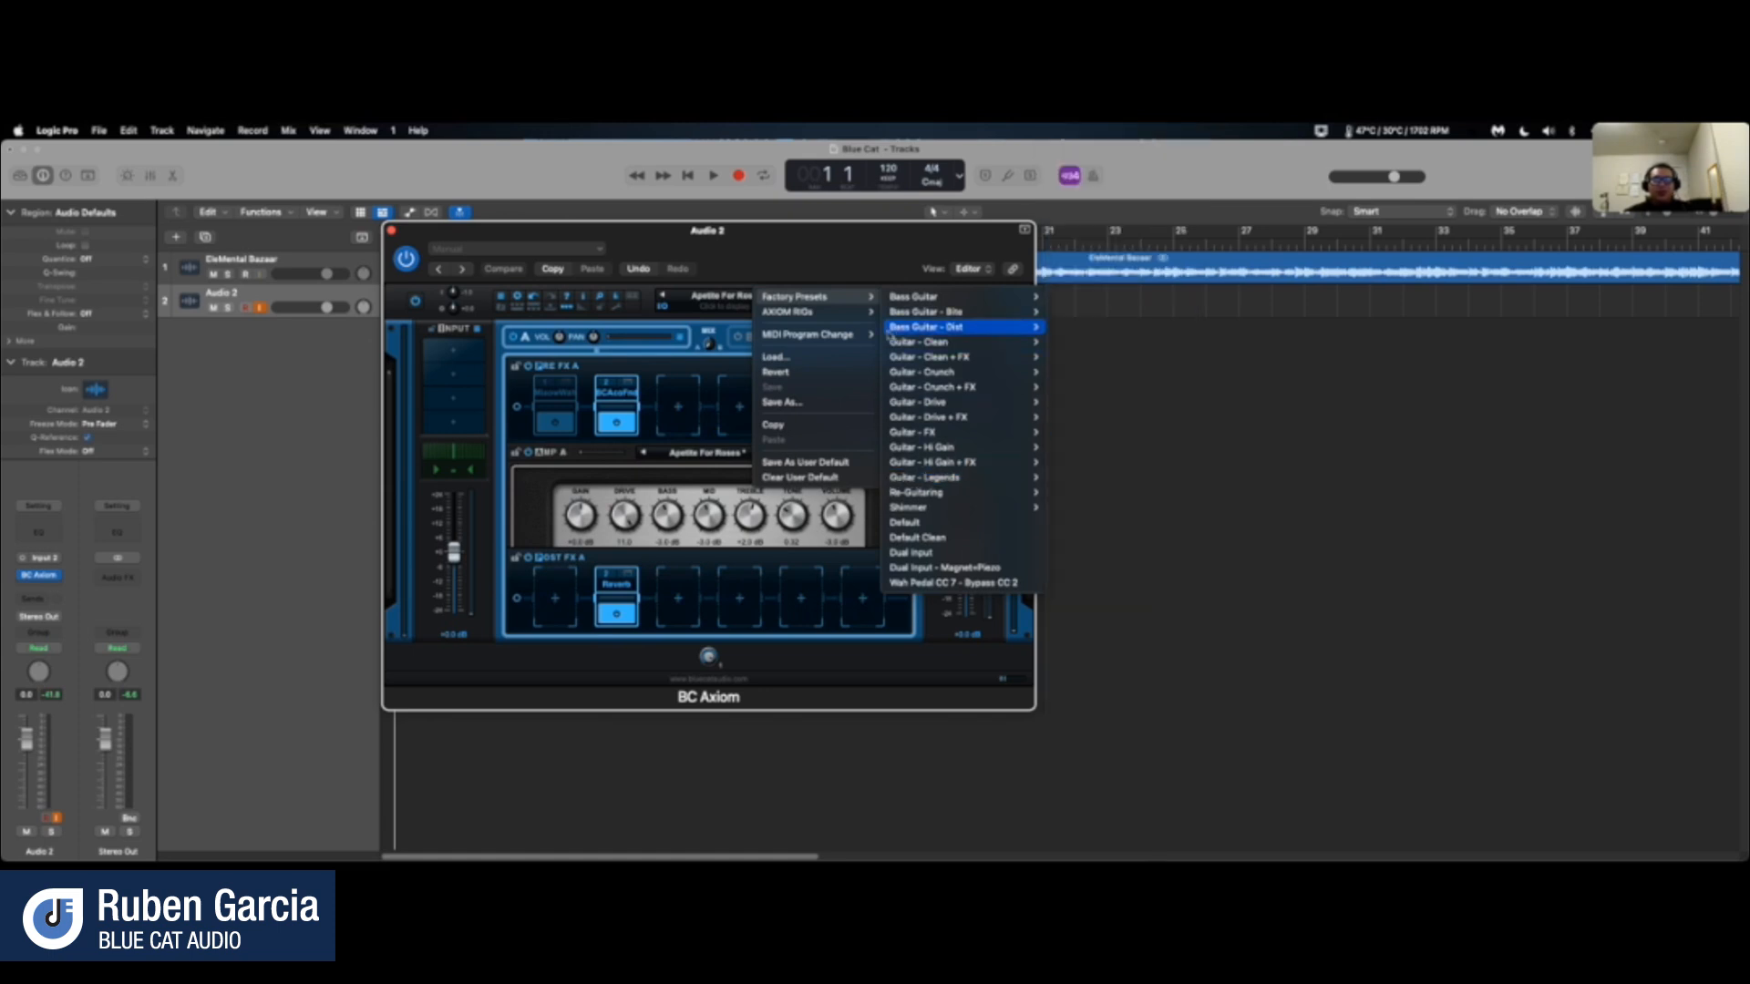
{"action": "left_click", "coordinate": [780, 280]}
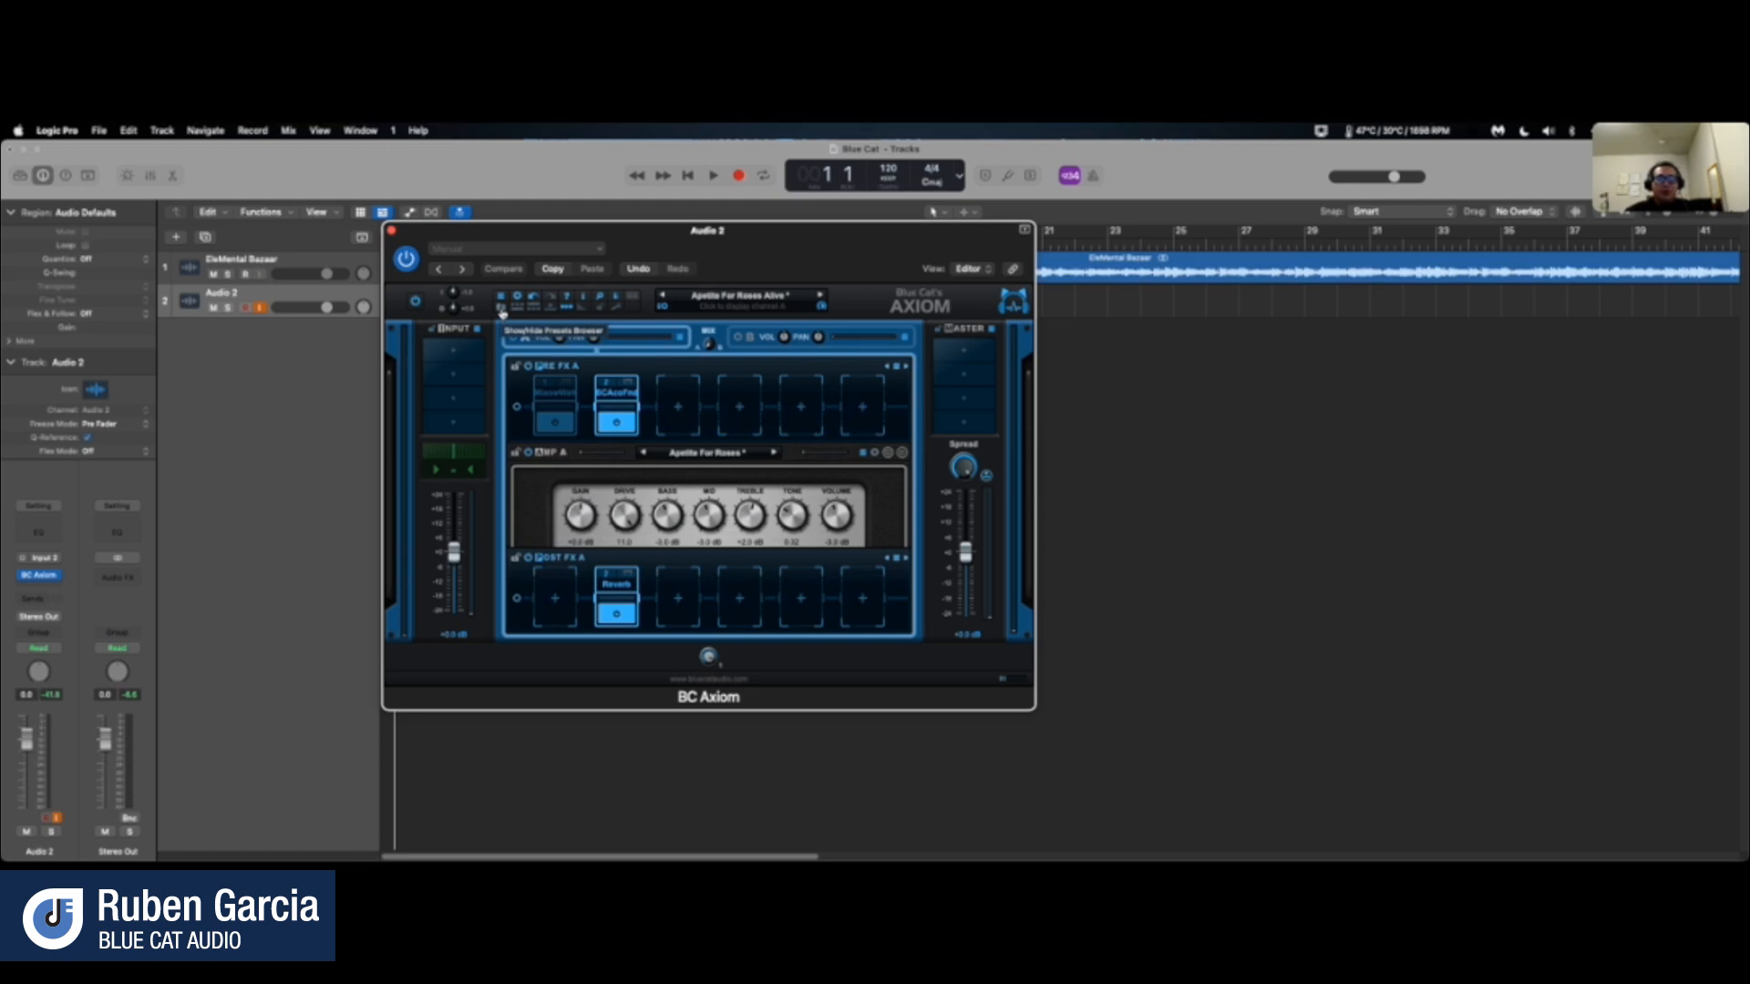
- Show Axiom's preset browser and search the presets for "surf"
{"action": "left_click", "coordinate": [501, 312]}
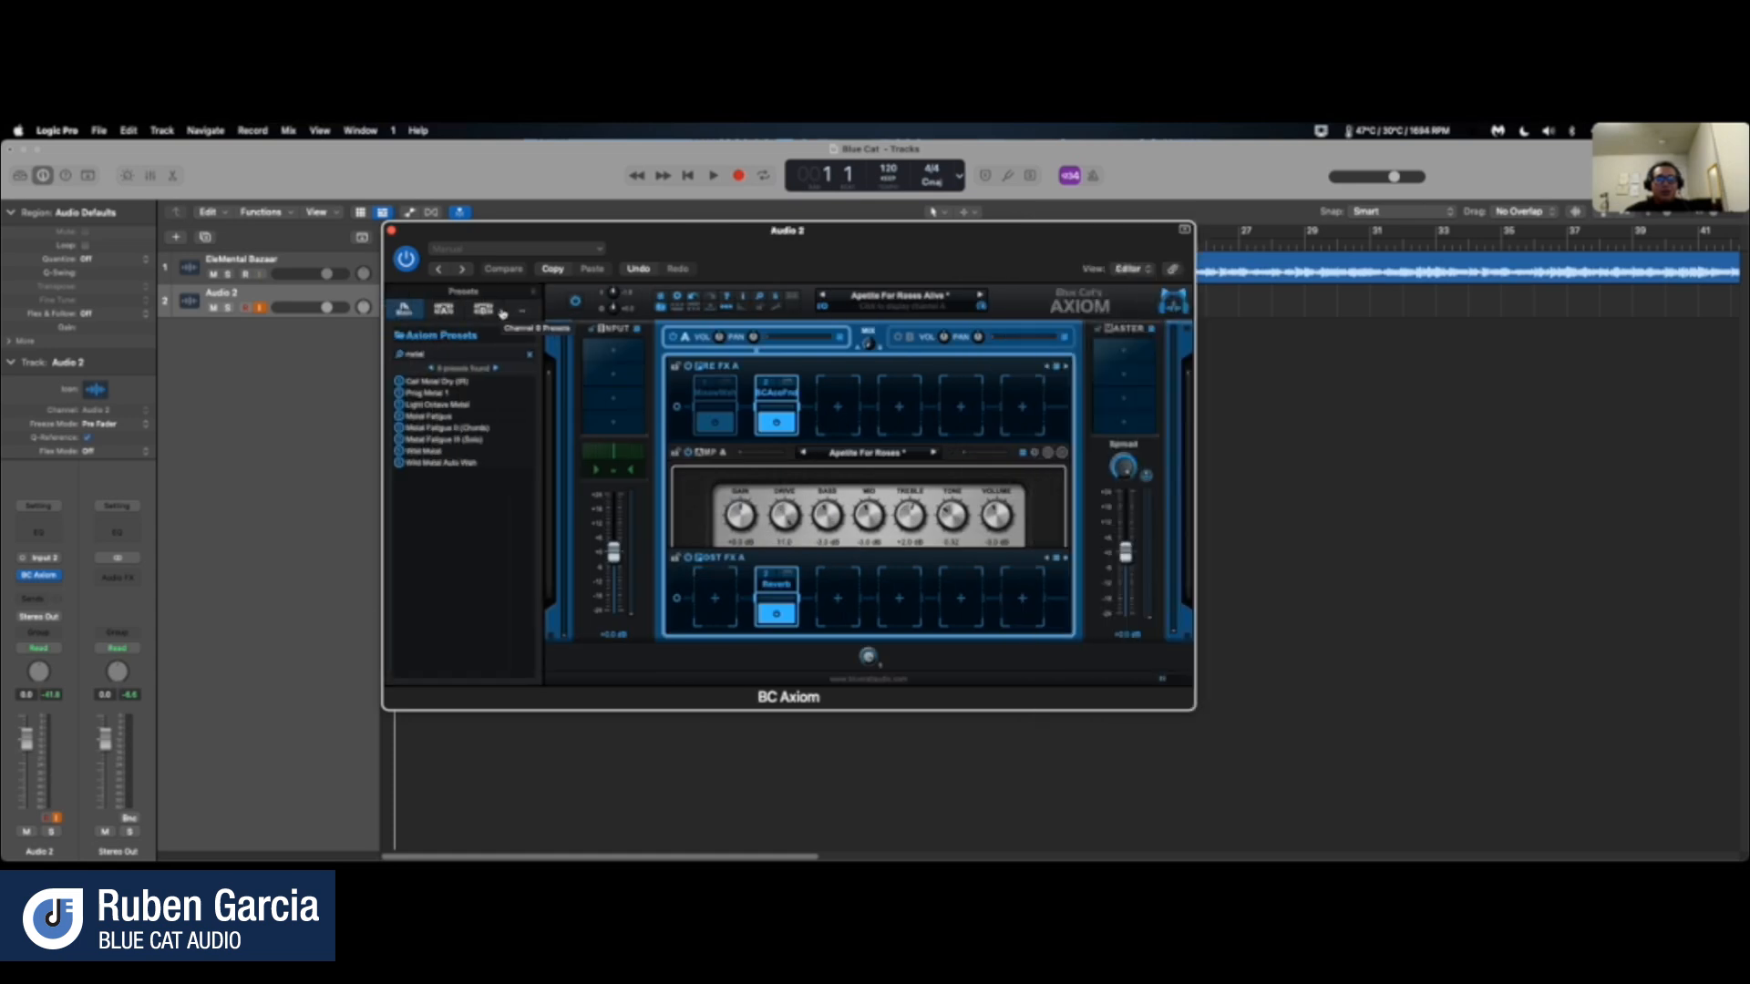
{"action": "left_click", "coordinate": [453, 356]}
{"action": "type", "text": "m"}
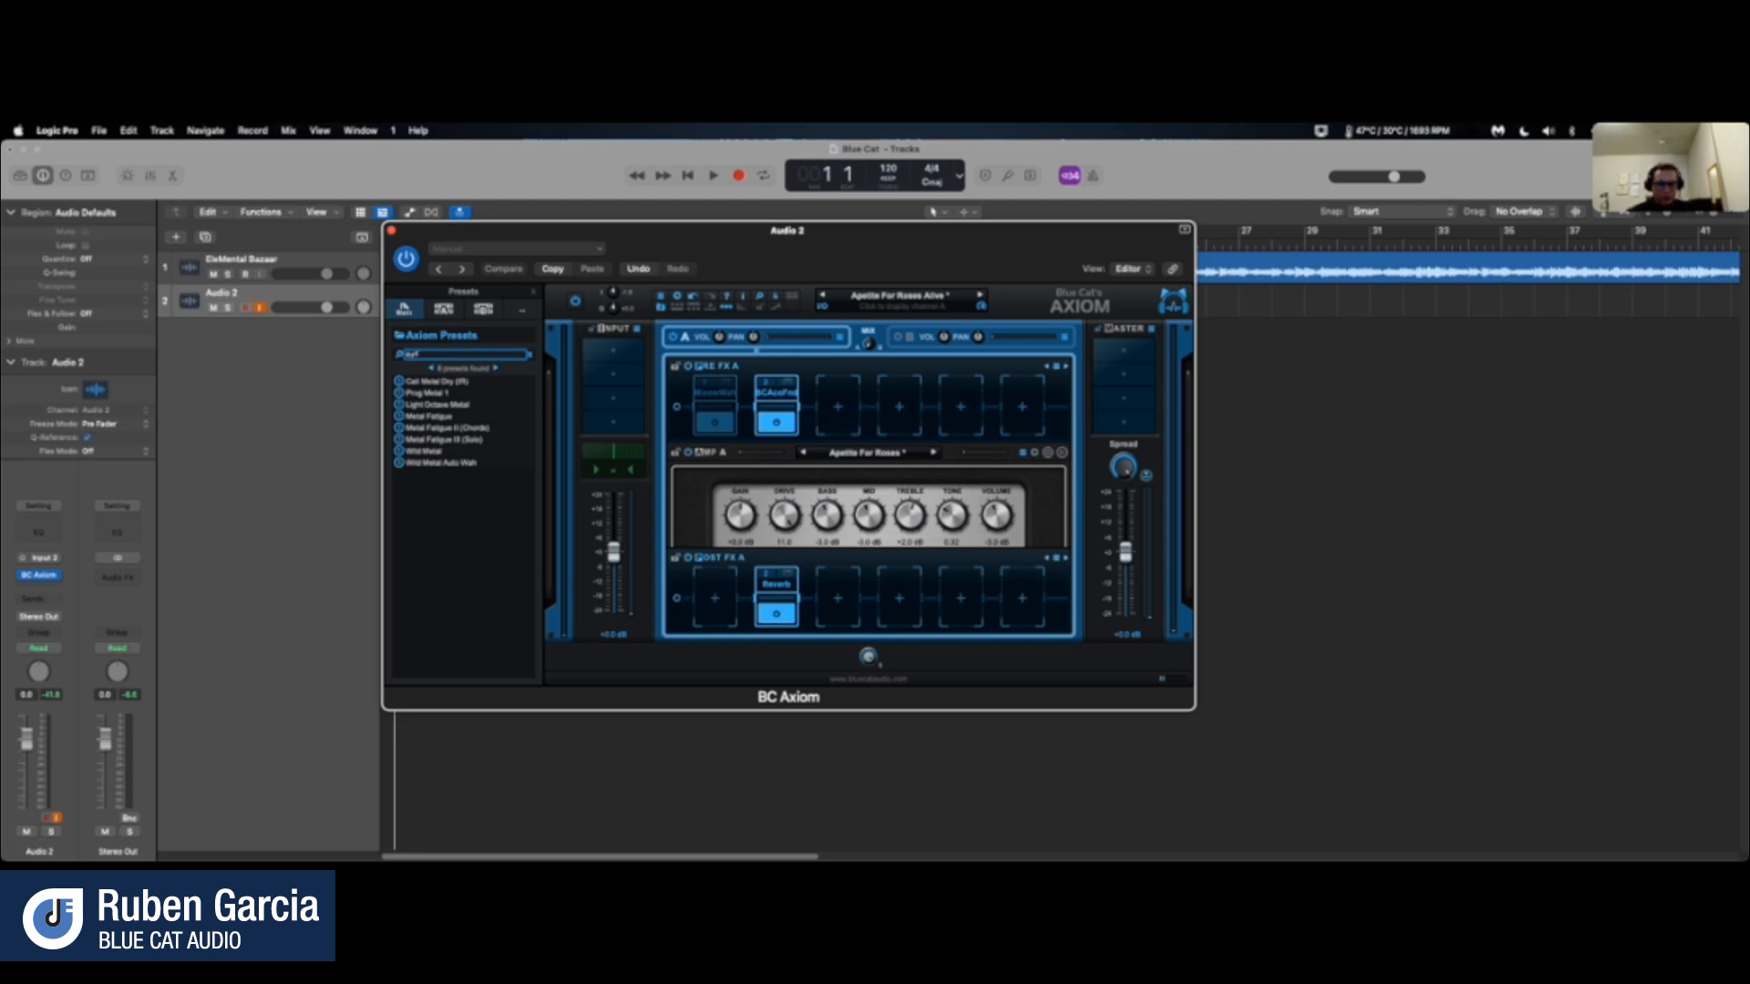
{"action": "type", "text": "surf"}
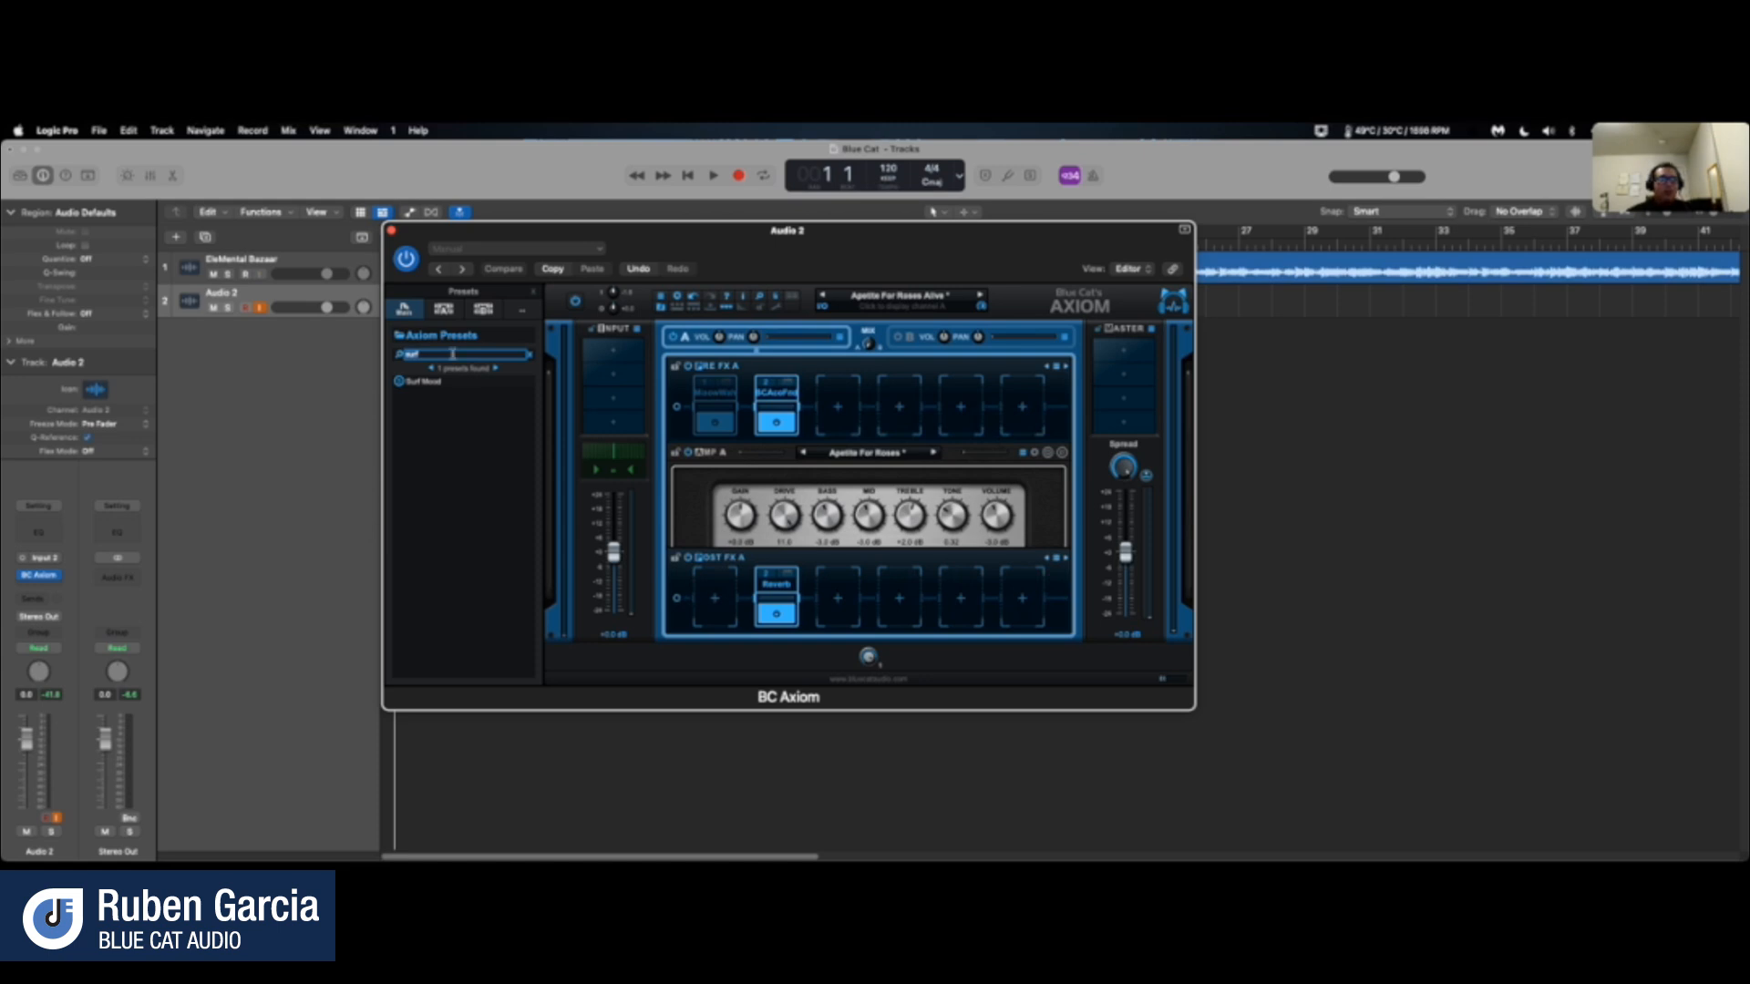
- Search the Axiom presets for "blues" and select the Custom Blues Crunch preset
{"action": "key", "text": "BackSpace"}
{"action": "type", "text": "blues"}
{"action": "key", "text": "Return"}
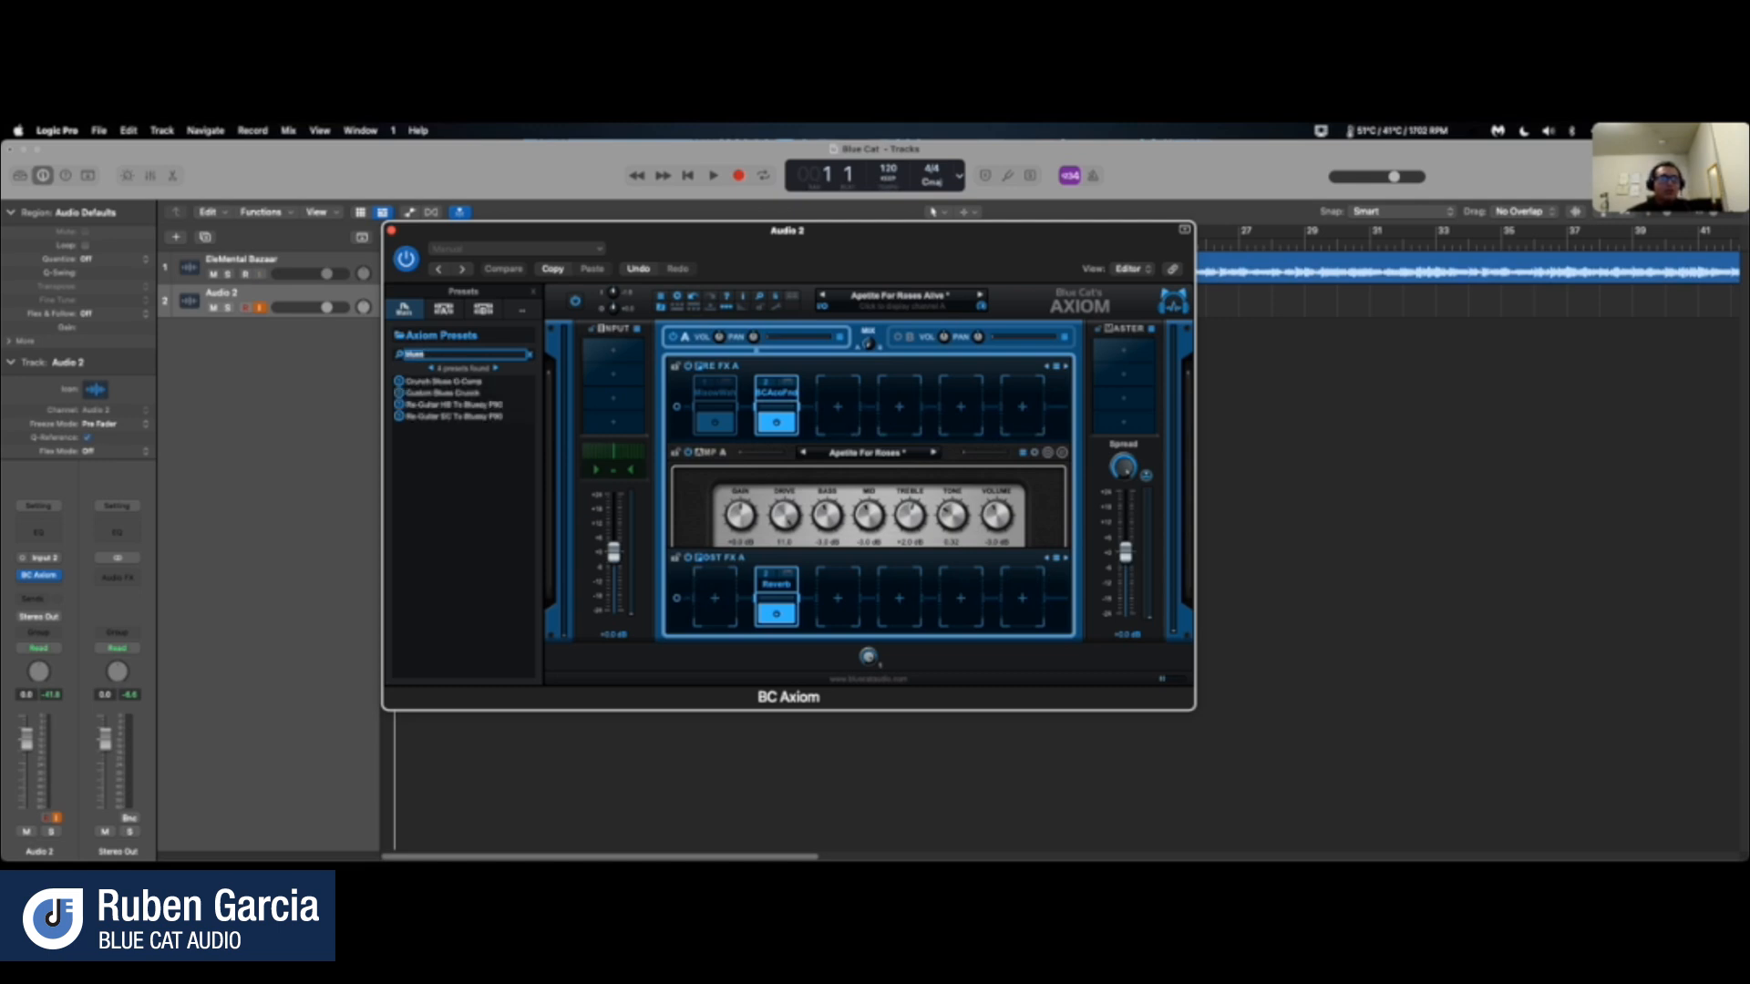
{"action": "left_click", "coordinate": [443, 392]}
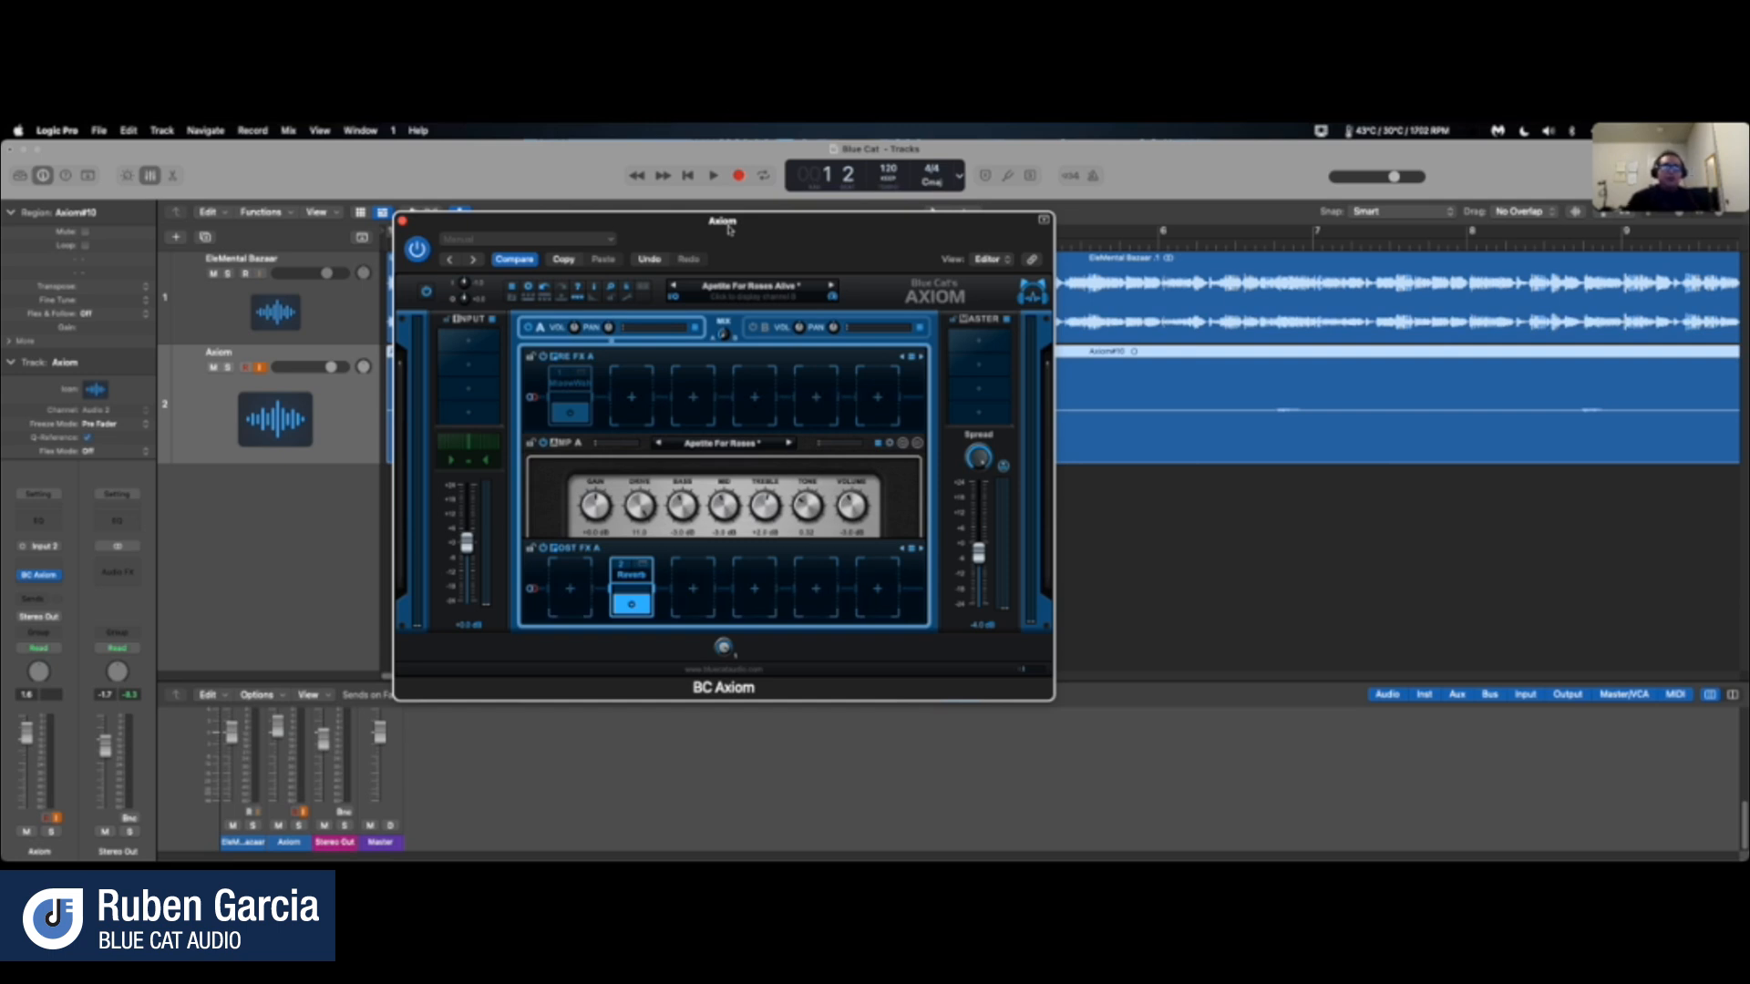
- Load Eventide's 2016 Stereo Room VST3 plug-in into the last Post FX A slot and move its window aside
{"action": "left_click", "coordinate": [879, 588]}
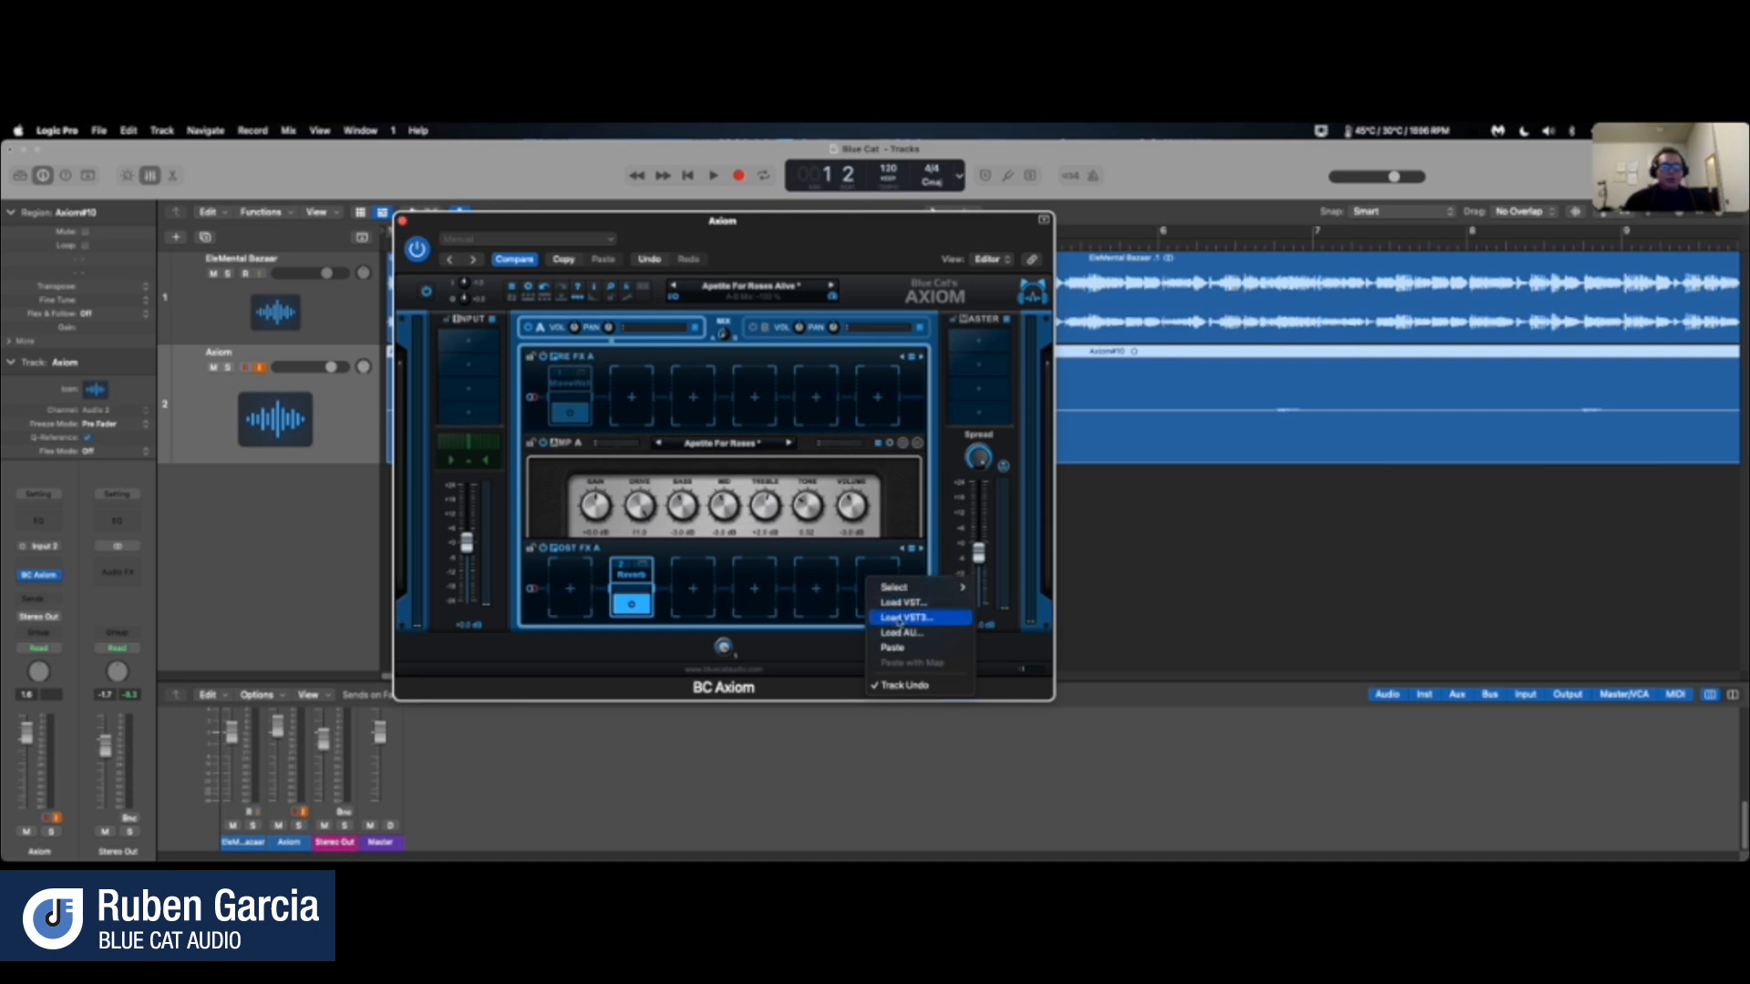
{"action": "left_click", "coordinate": [899, 620]}
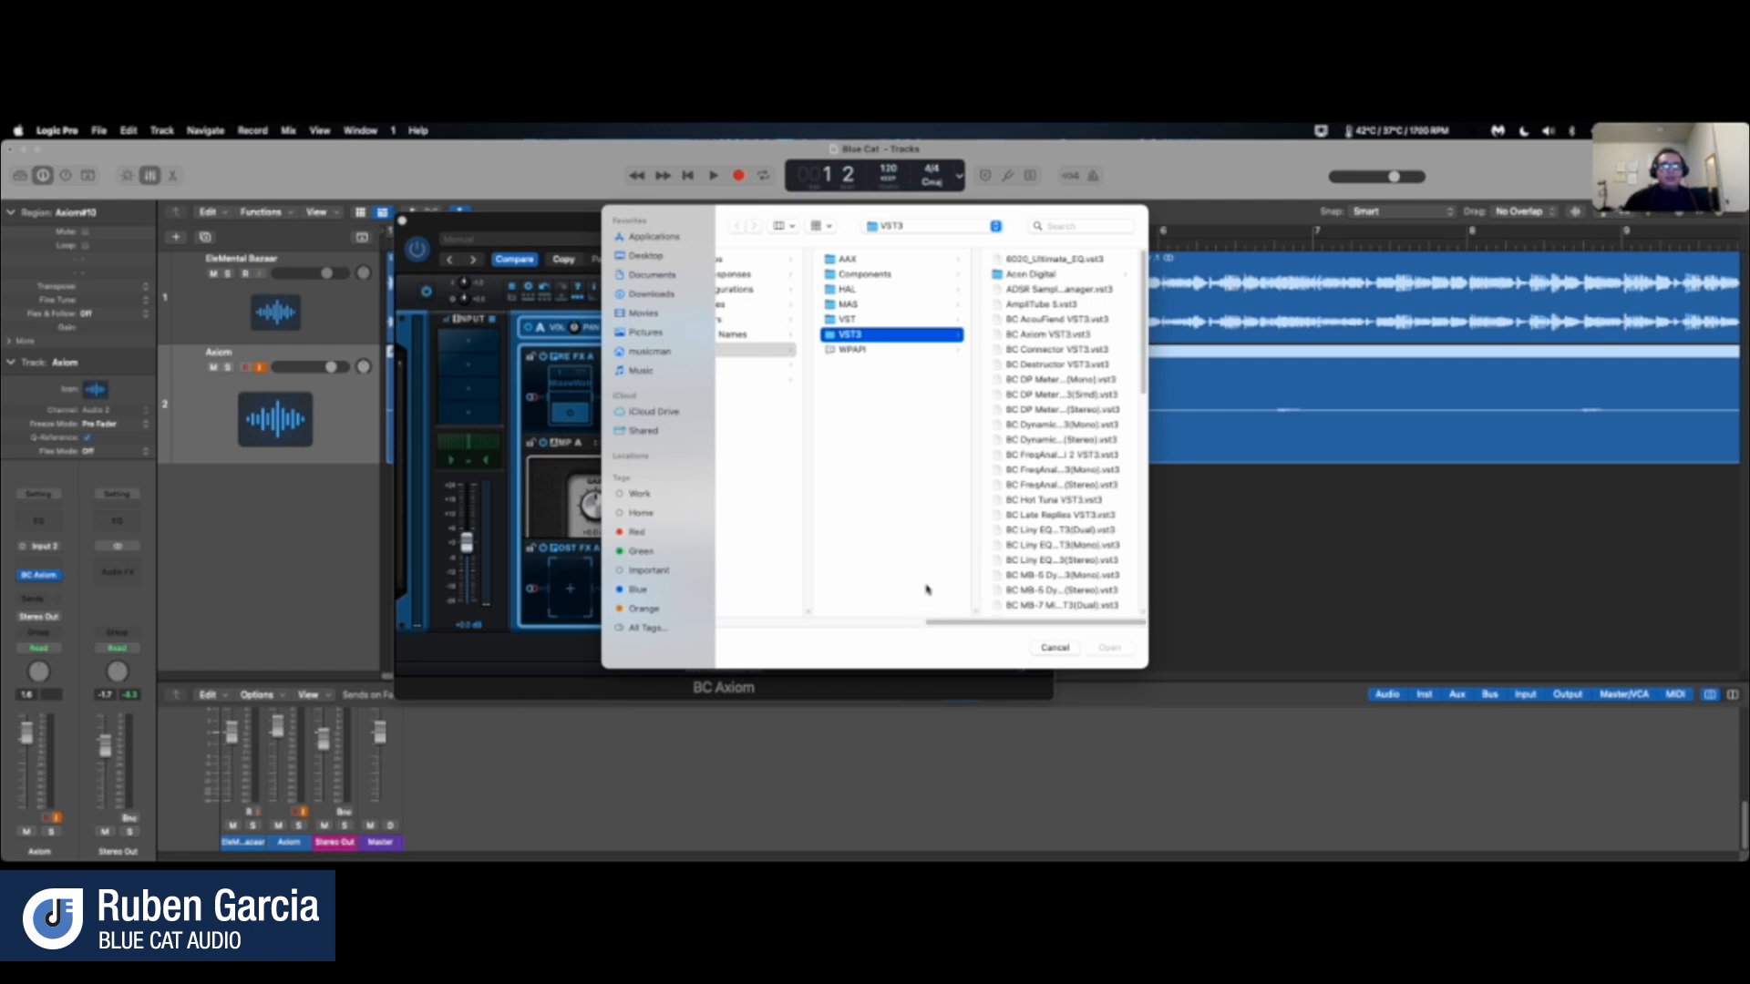
{"action": "scroll", "coordinate": [1048, 515], "scroll_direction": "down", "scroll_amount": 4}
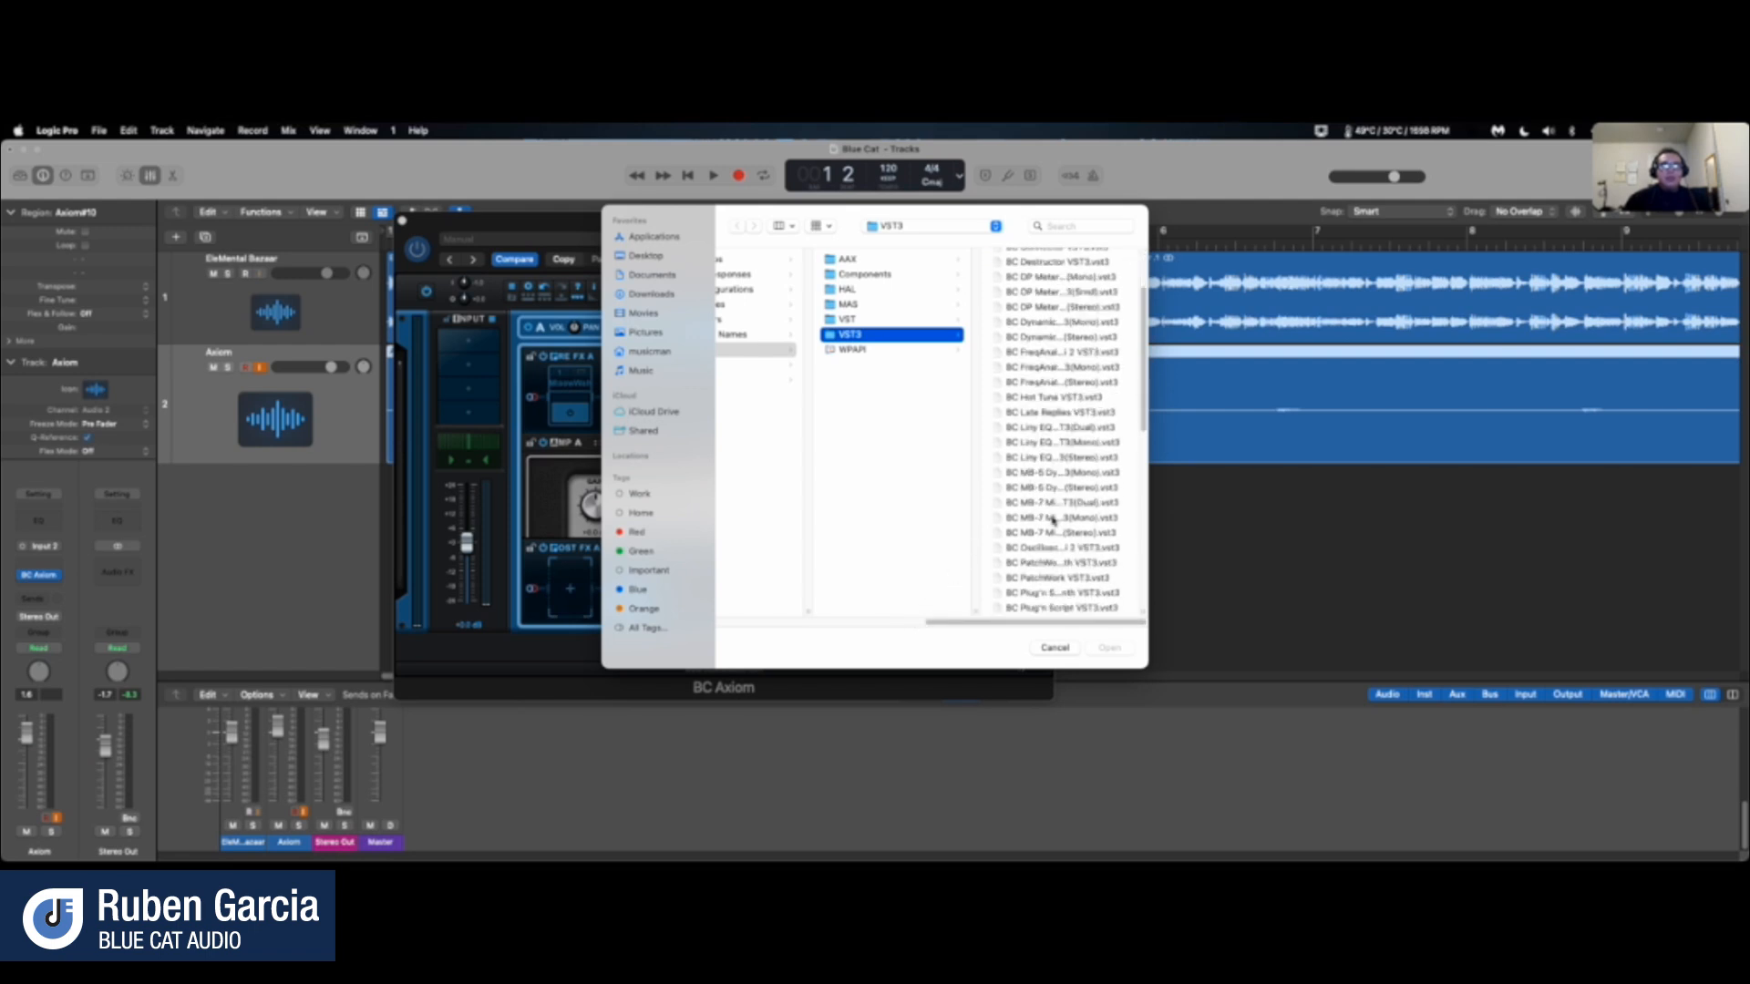
{"action": "scroll", "coordinate": [1053, 521], "scroll_direction": "down", "scroll_amount": 10}
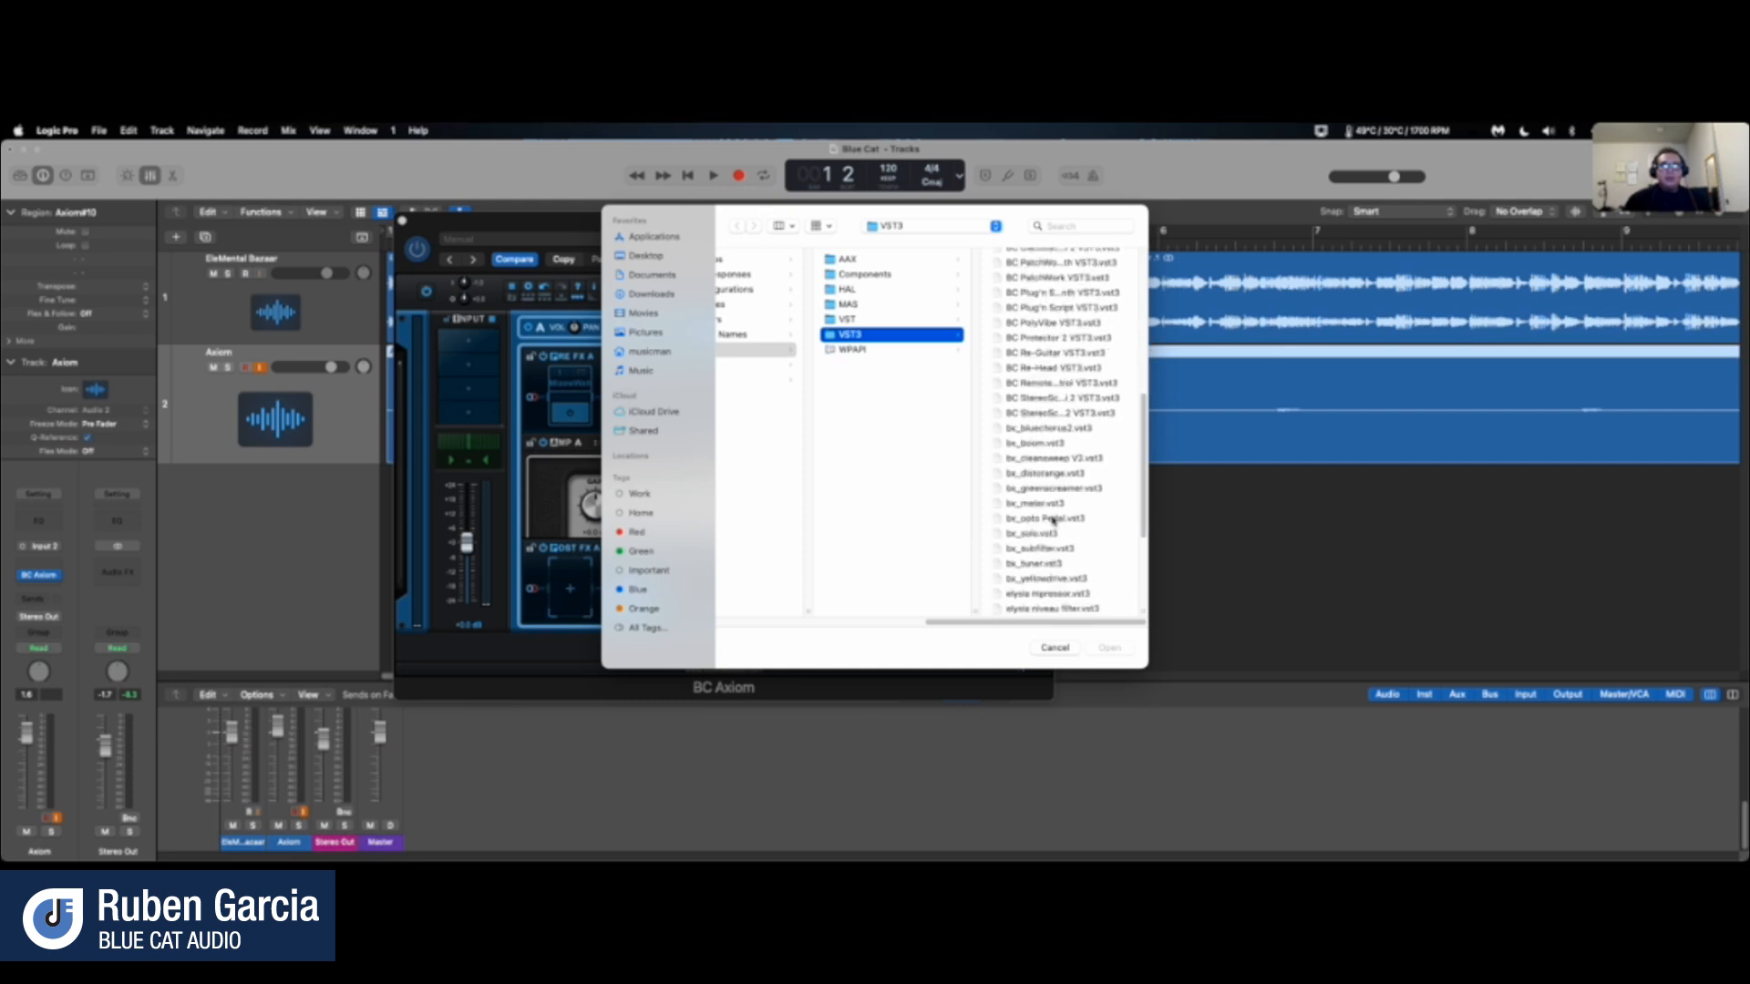
{"action": "left_click", "coordinate": [1078, 558]}
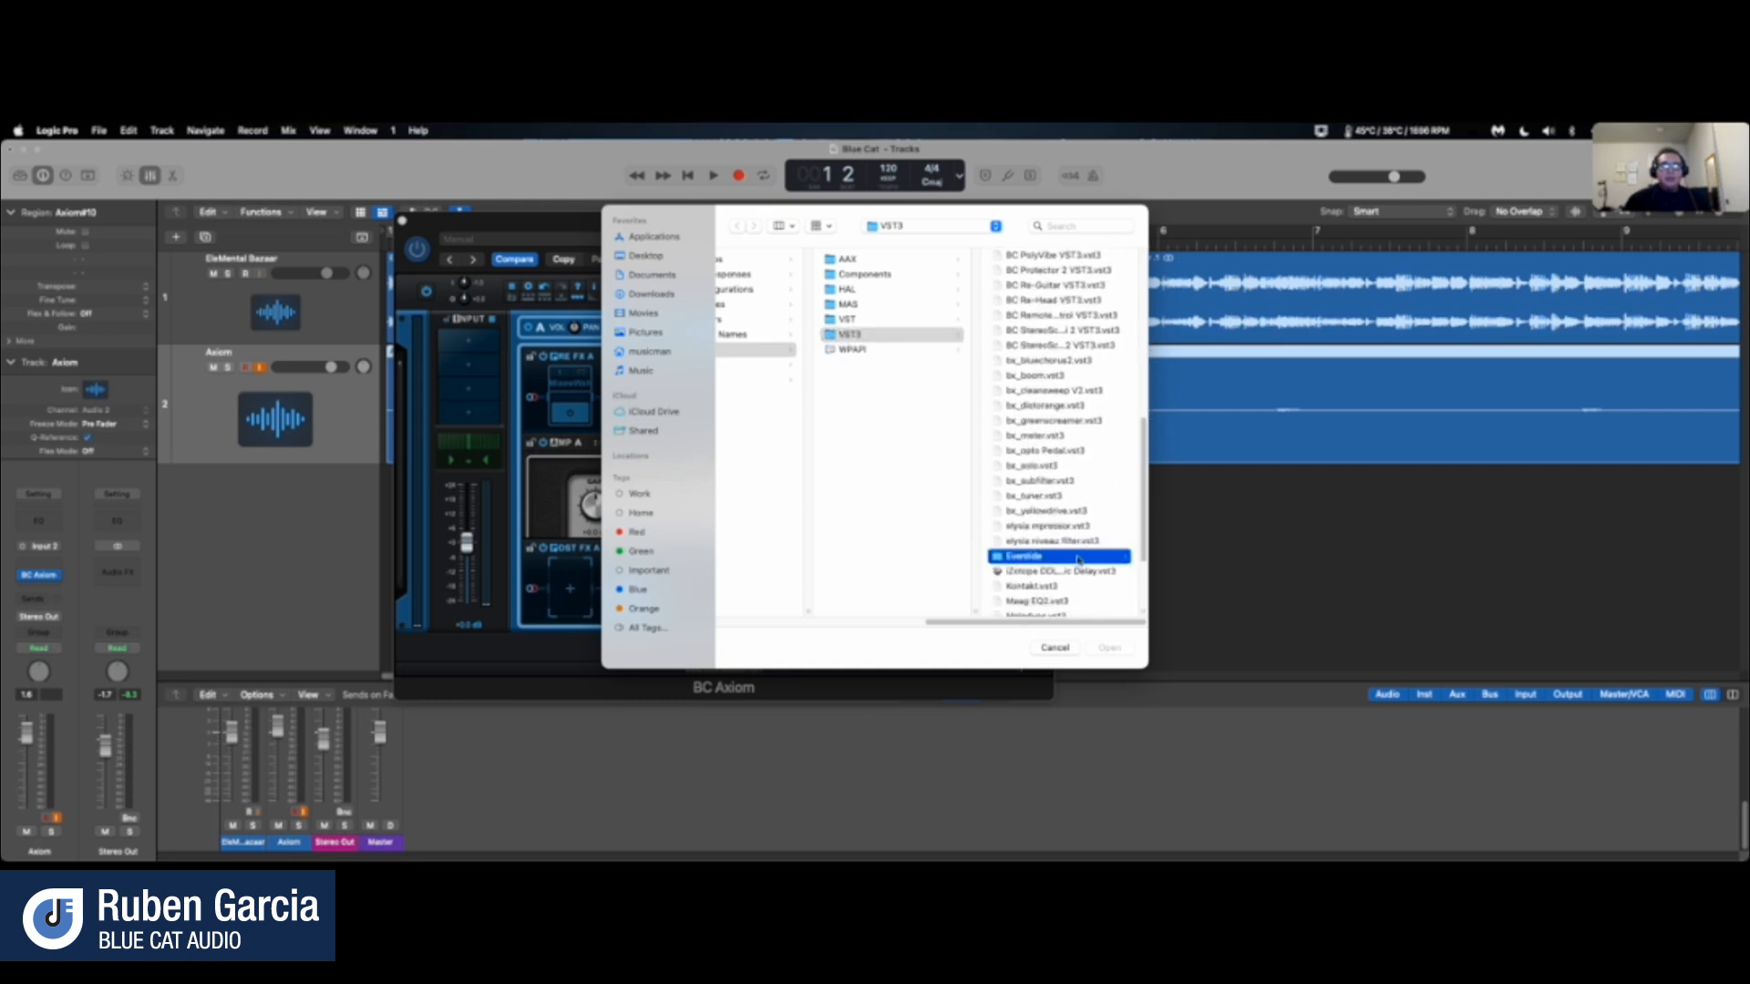
{"action": "left_click", "coordinate": [1084, 264]}
{"action": "left_click", "coordinate": [1084, 264]}
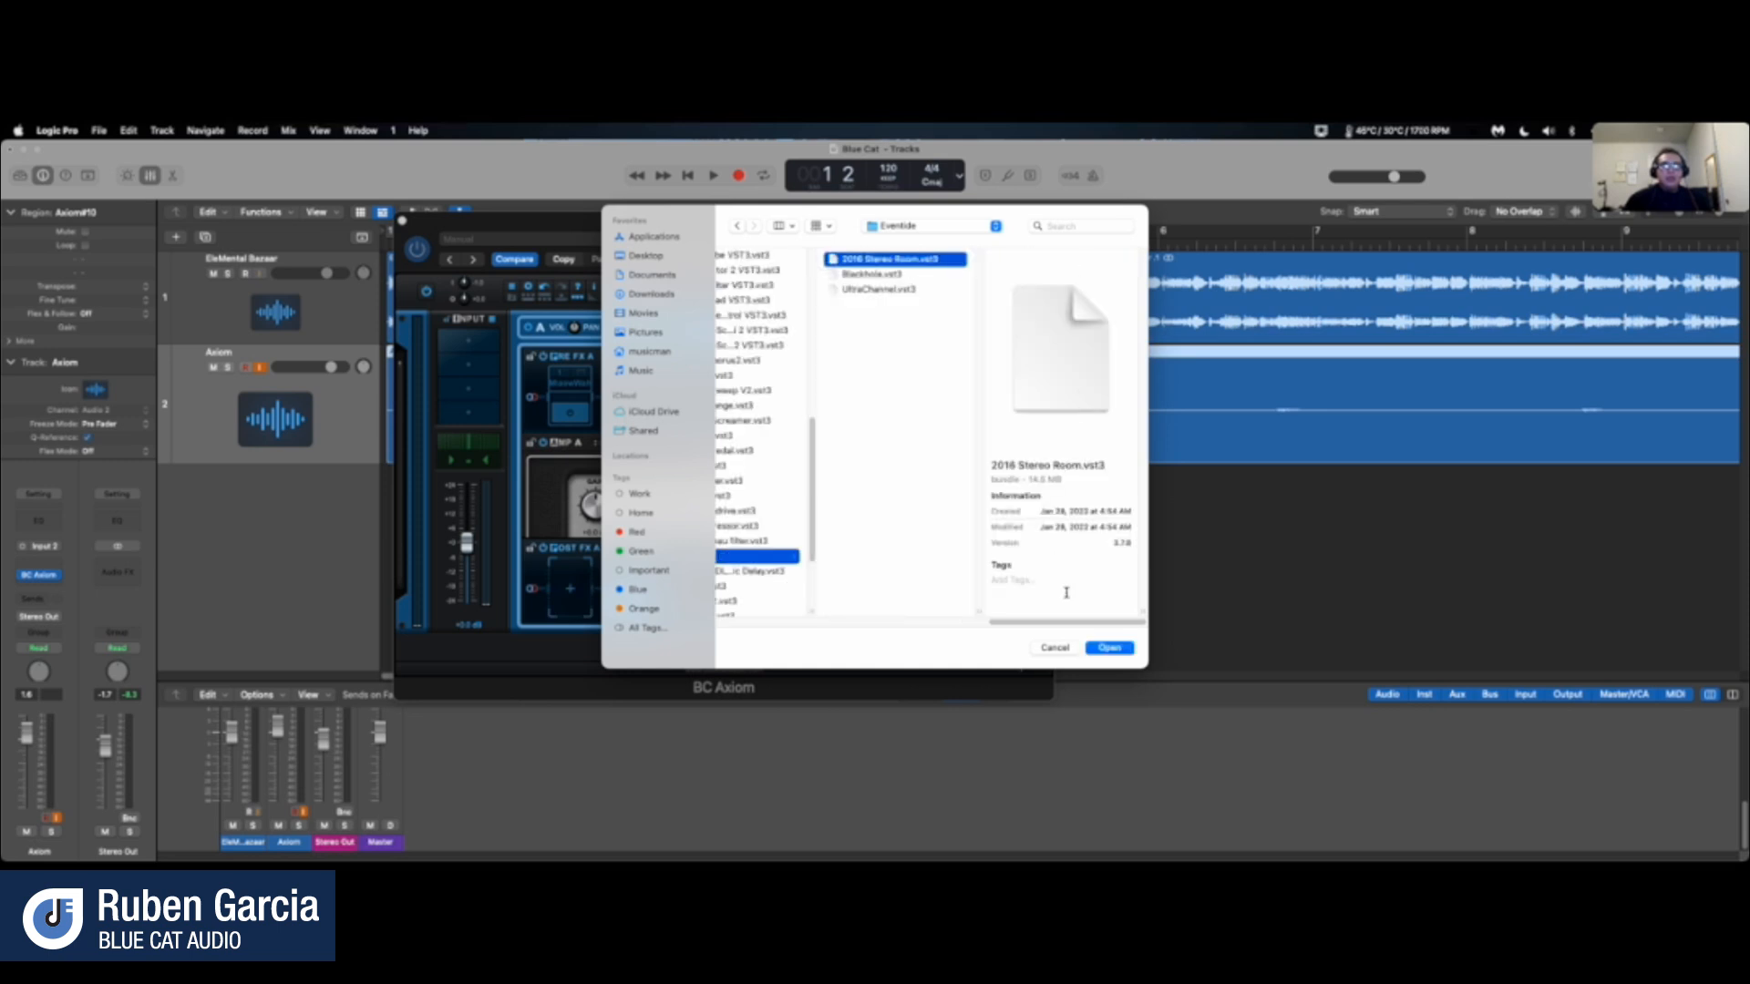
{"action": "left_click", "coordinate": [1106, 648]}
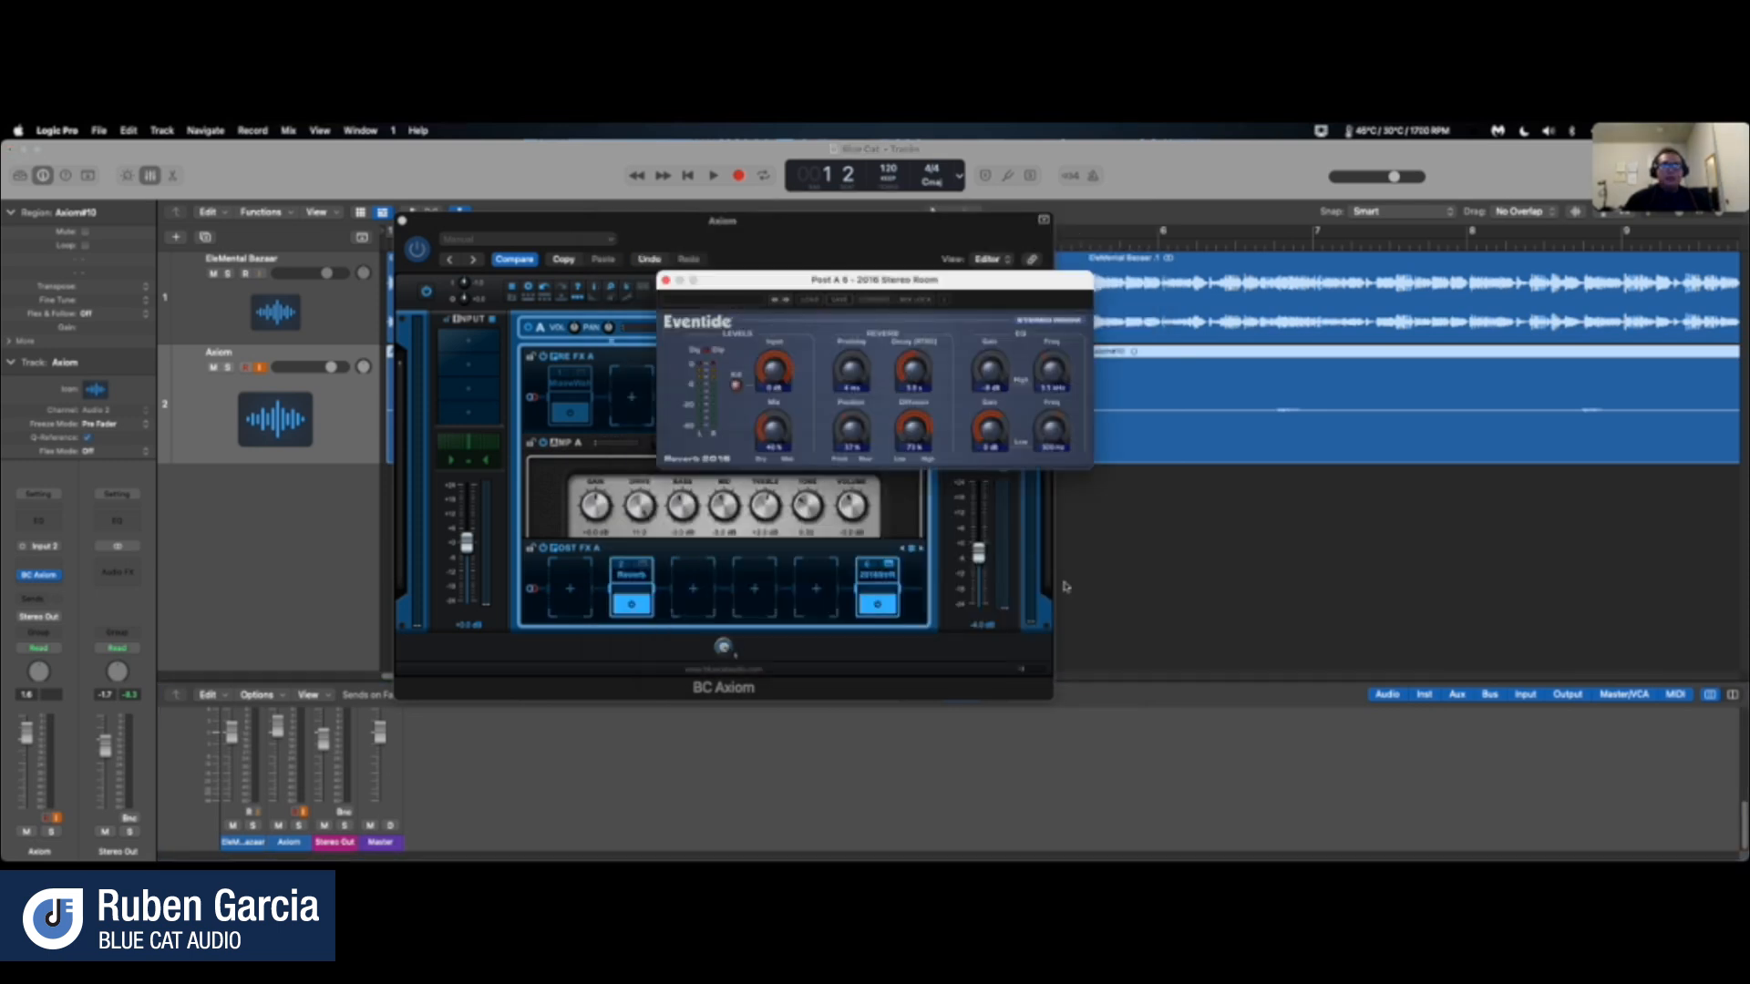
{"action": "left_click_drag", "start_coordinate": [955, 282], "coordinate": [697, 511]}
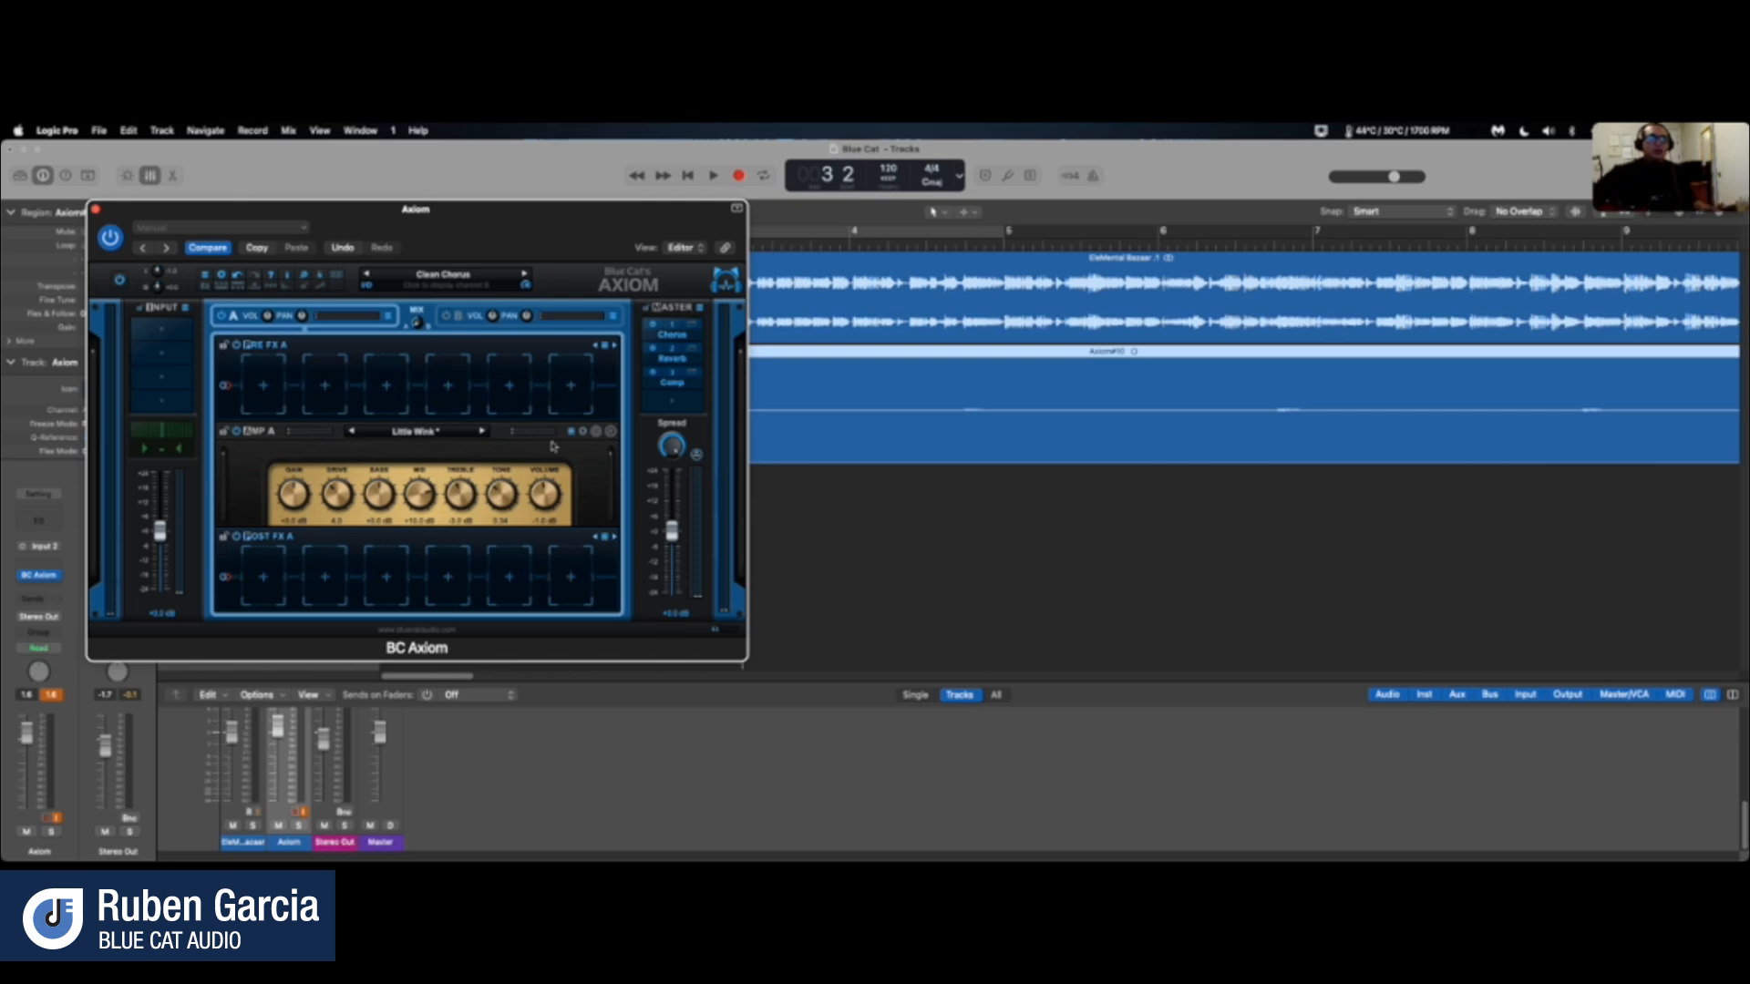
- Load the Jeff's Signature factory preset from the Guitar - Legends category into Axiom
{"action": "left_click", "coordinate": [484, 283]}
{"action": "mouse_move", "coordinate": [484, 282]}
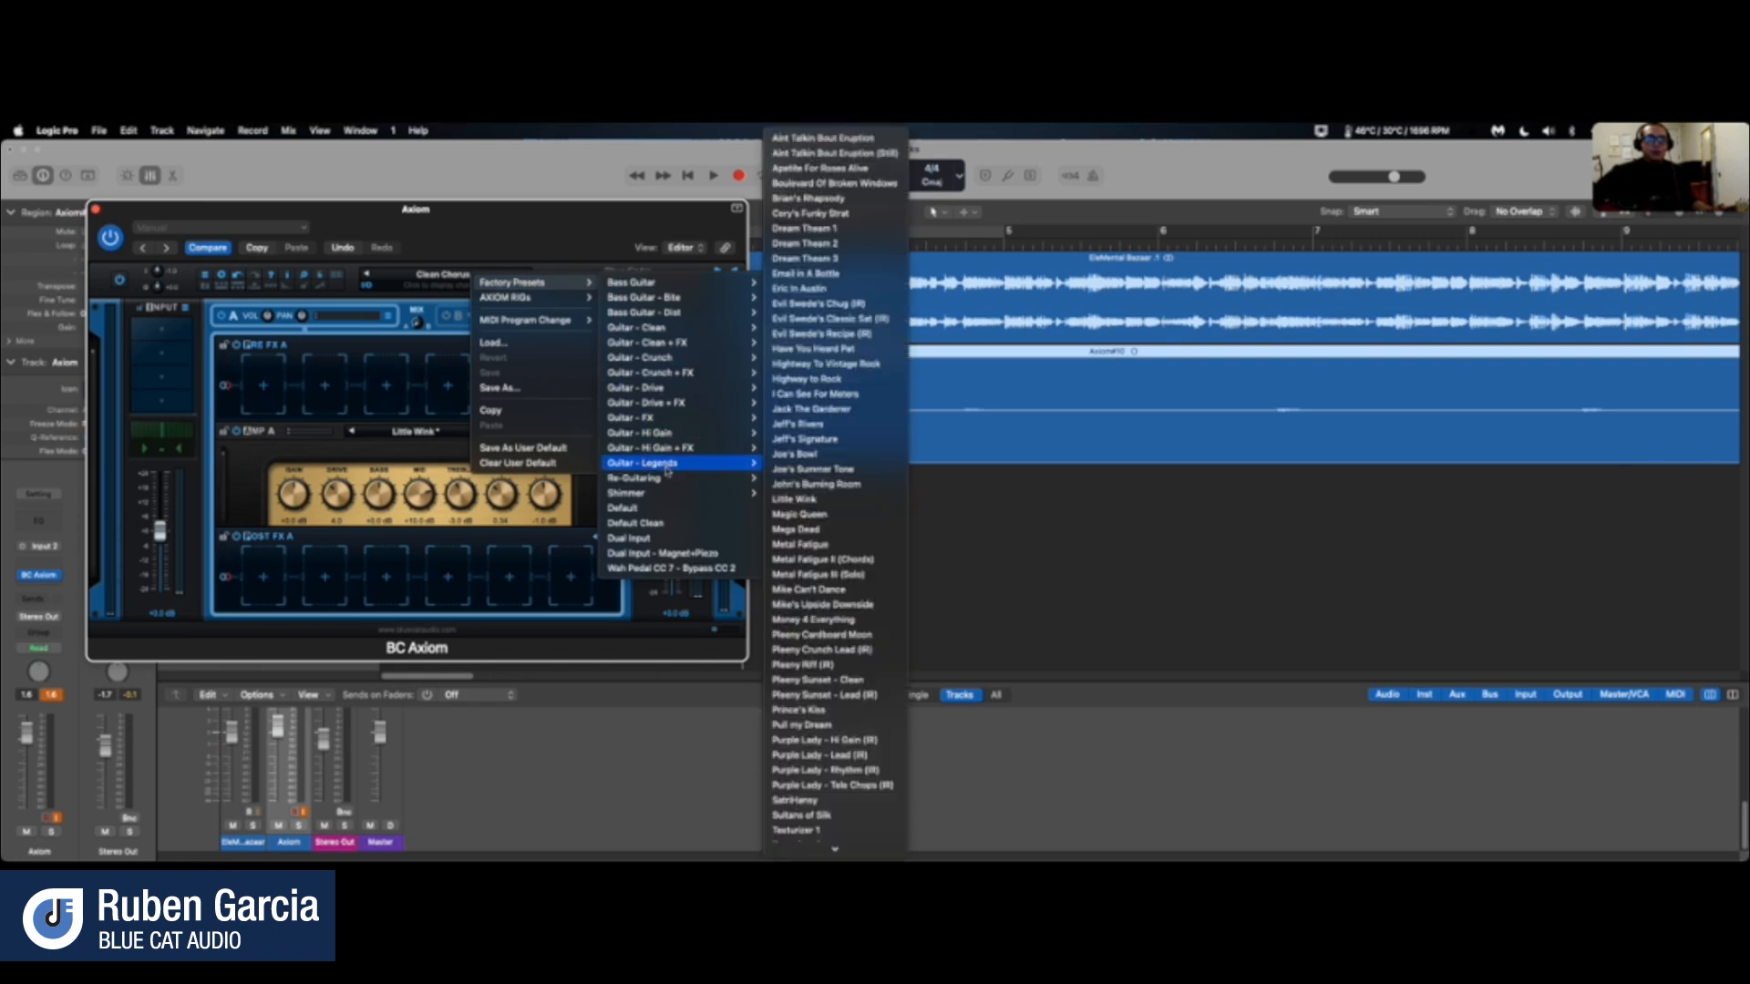
{"action": "mouse_move", "coordinate": [701, 467]}
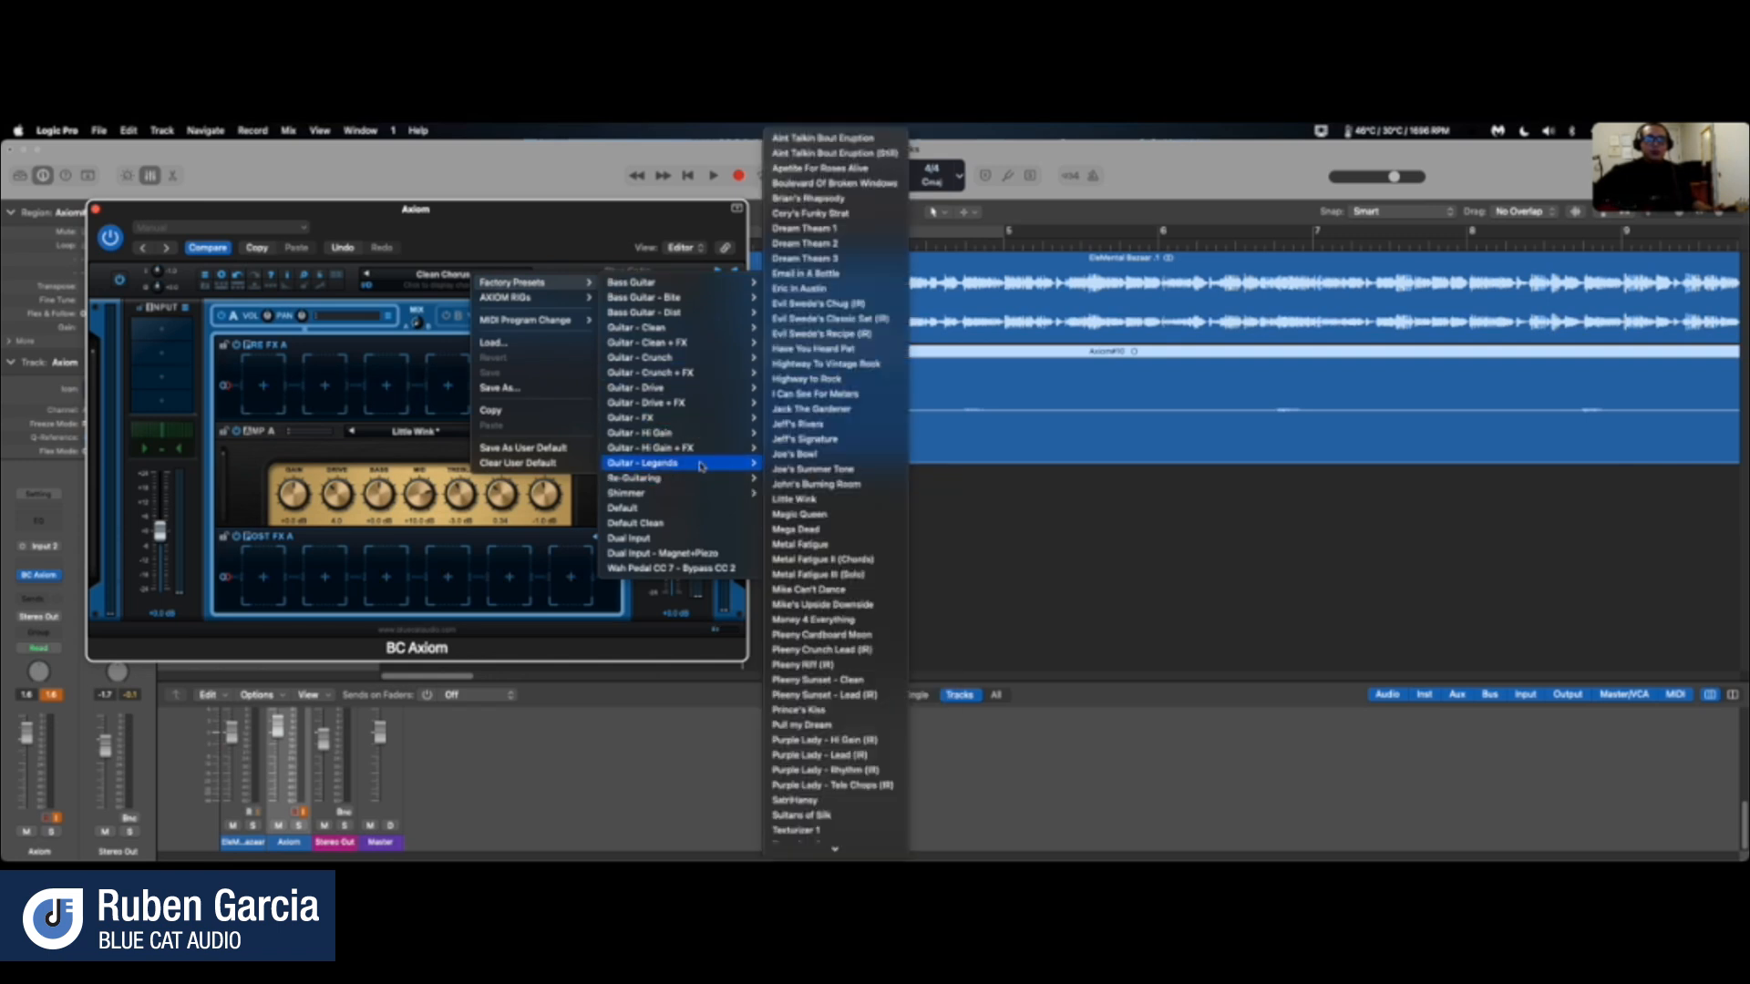
{"action": "left_click", "coordinate": [786, 441]}
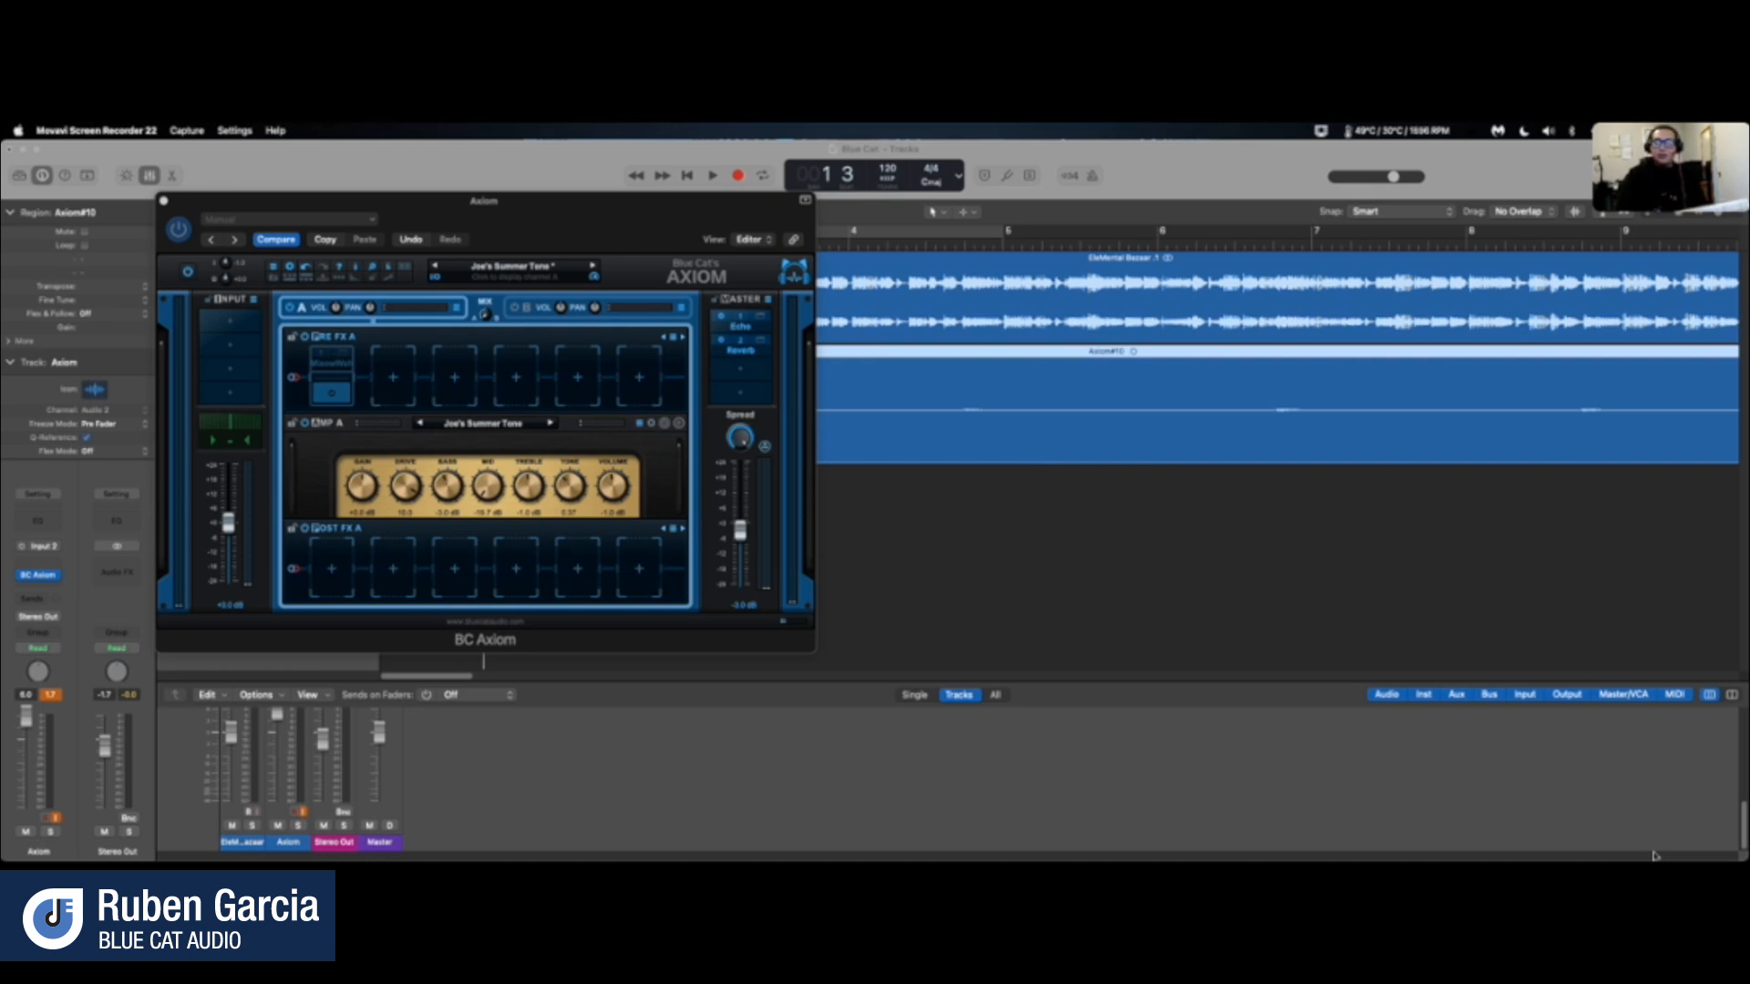
- Load the Aint Talkin Bout Eruption factory preset from the Guitar - Legends category into Axiom
{"action": "left_click", "coordinate": [569, 271]}
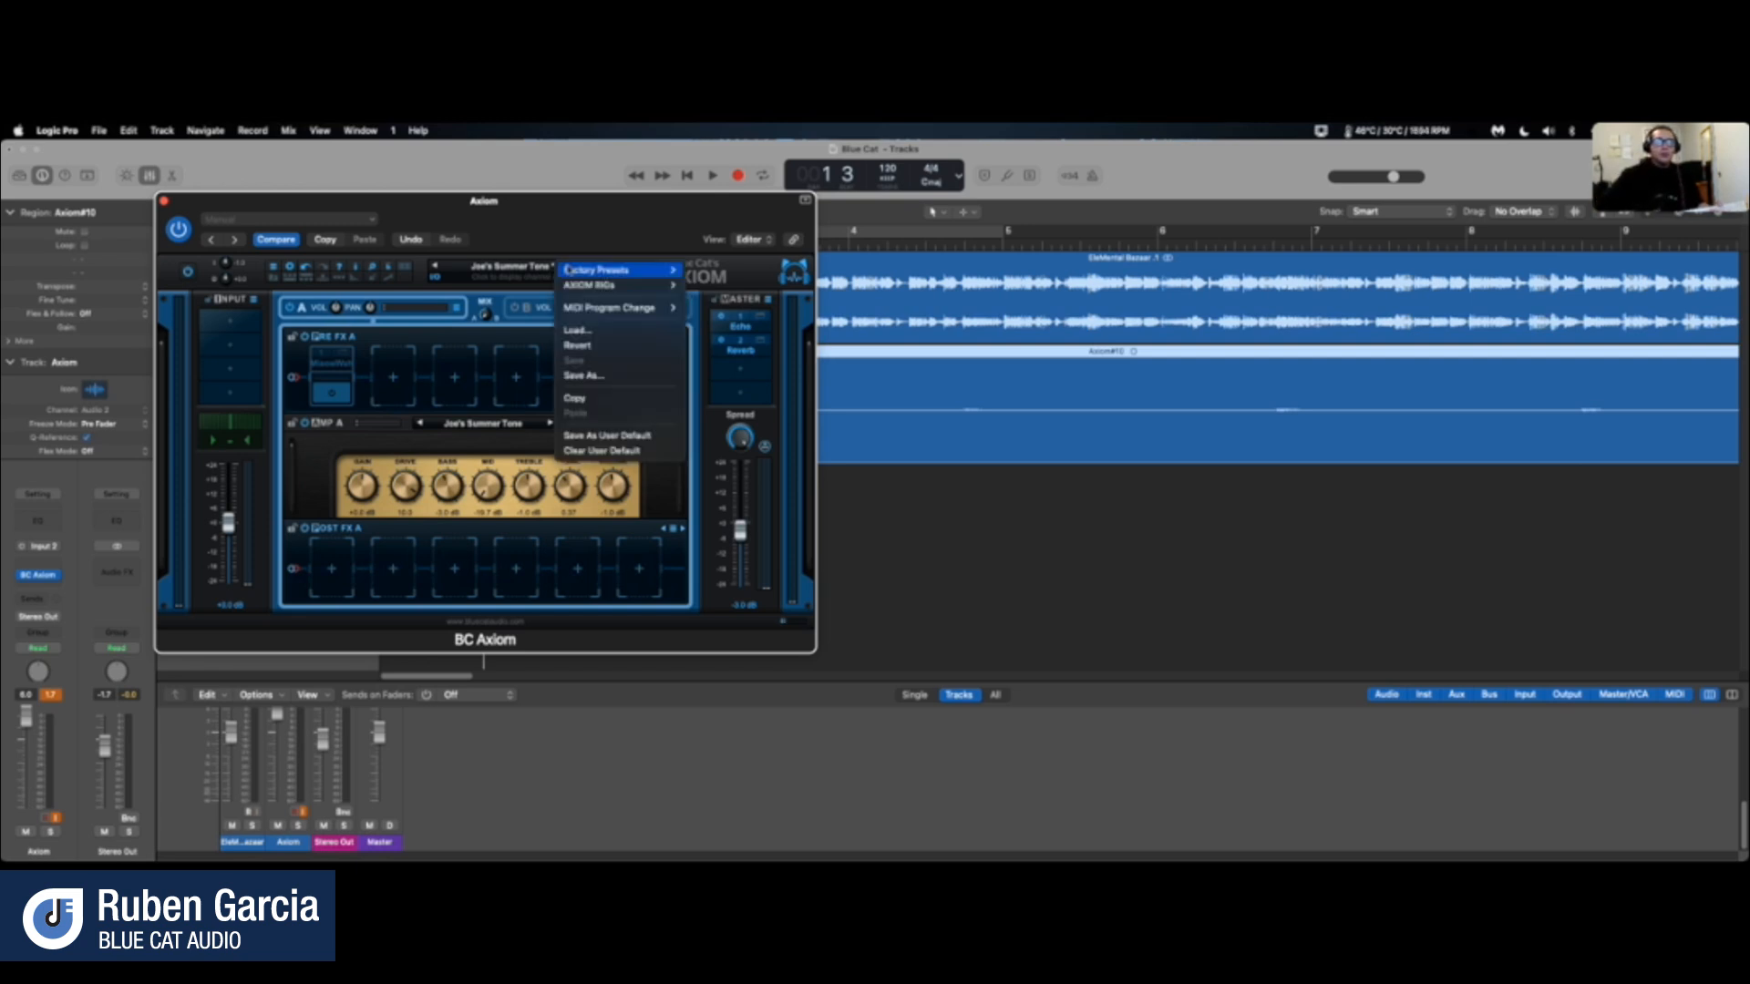
{"action": "mouse_move", "coordinate": [612, 273]}
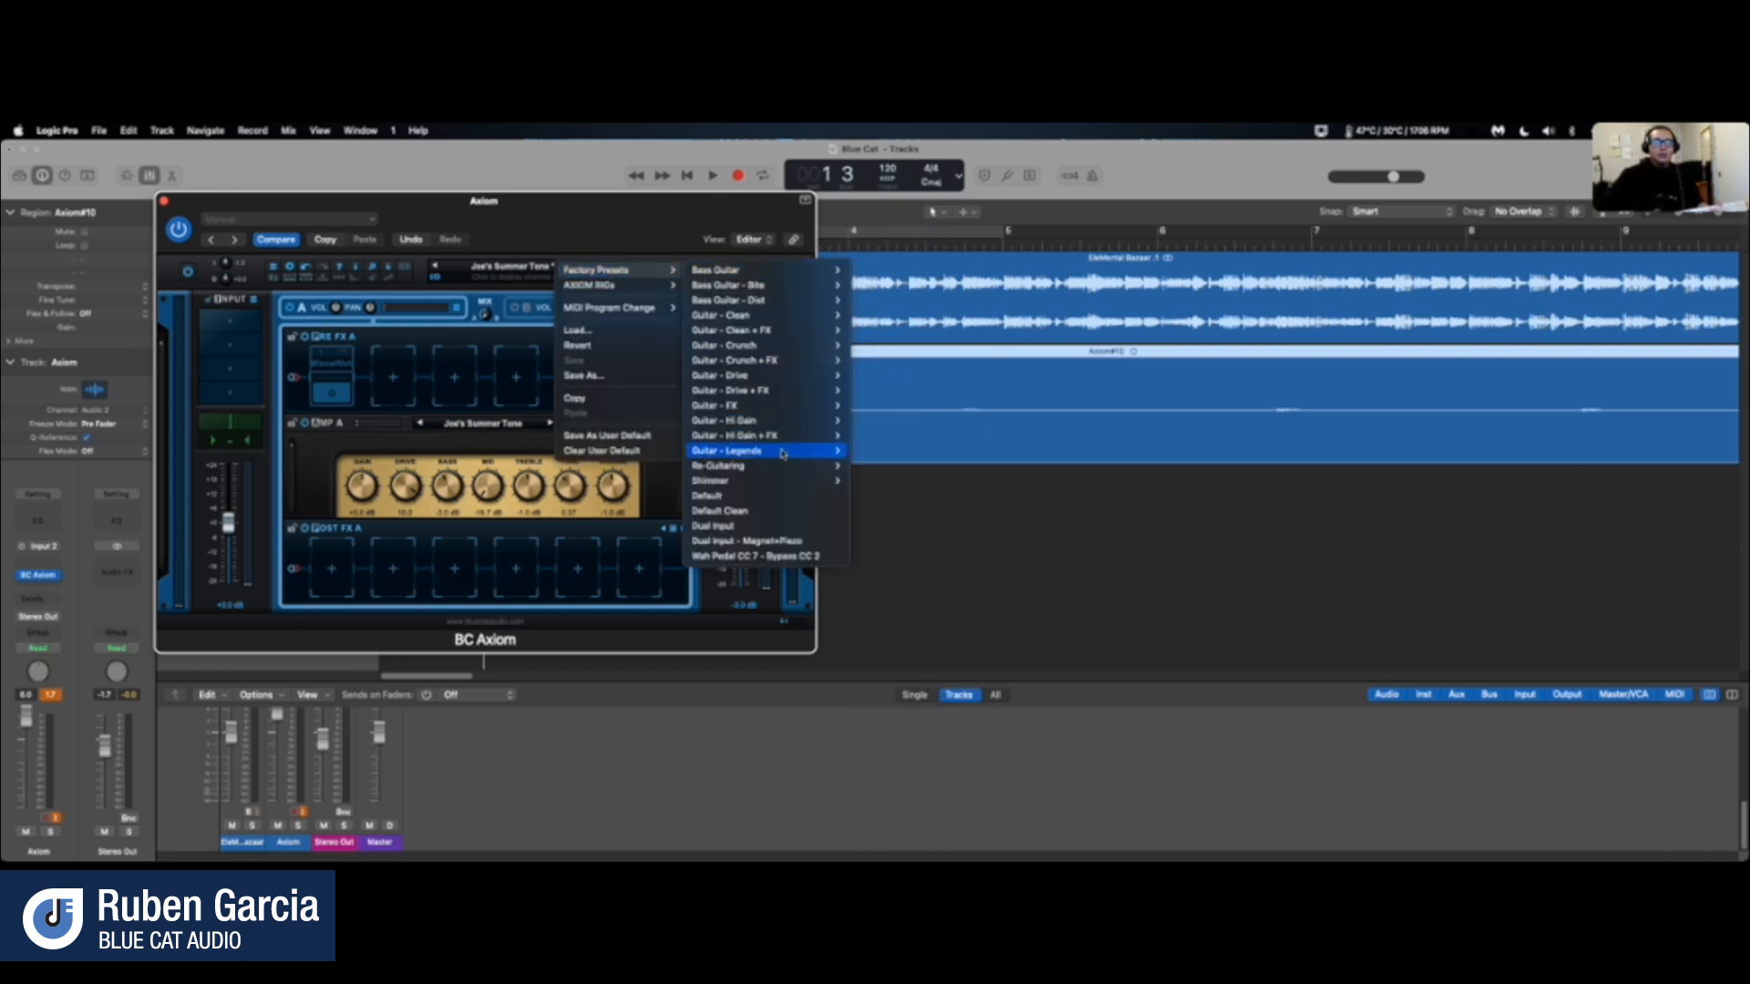
{"action": "mouse_move", "coordinate": [747, 450]}
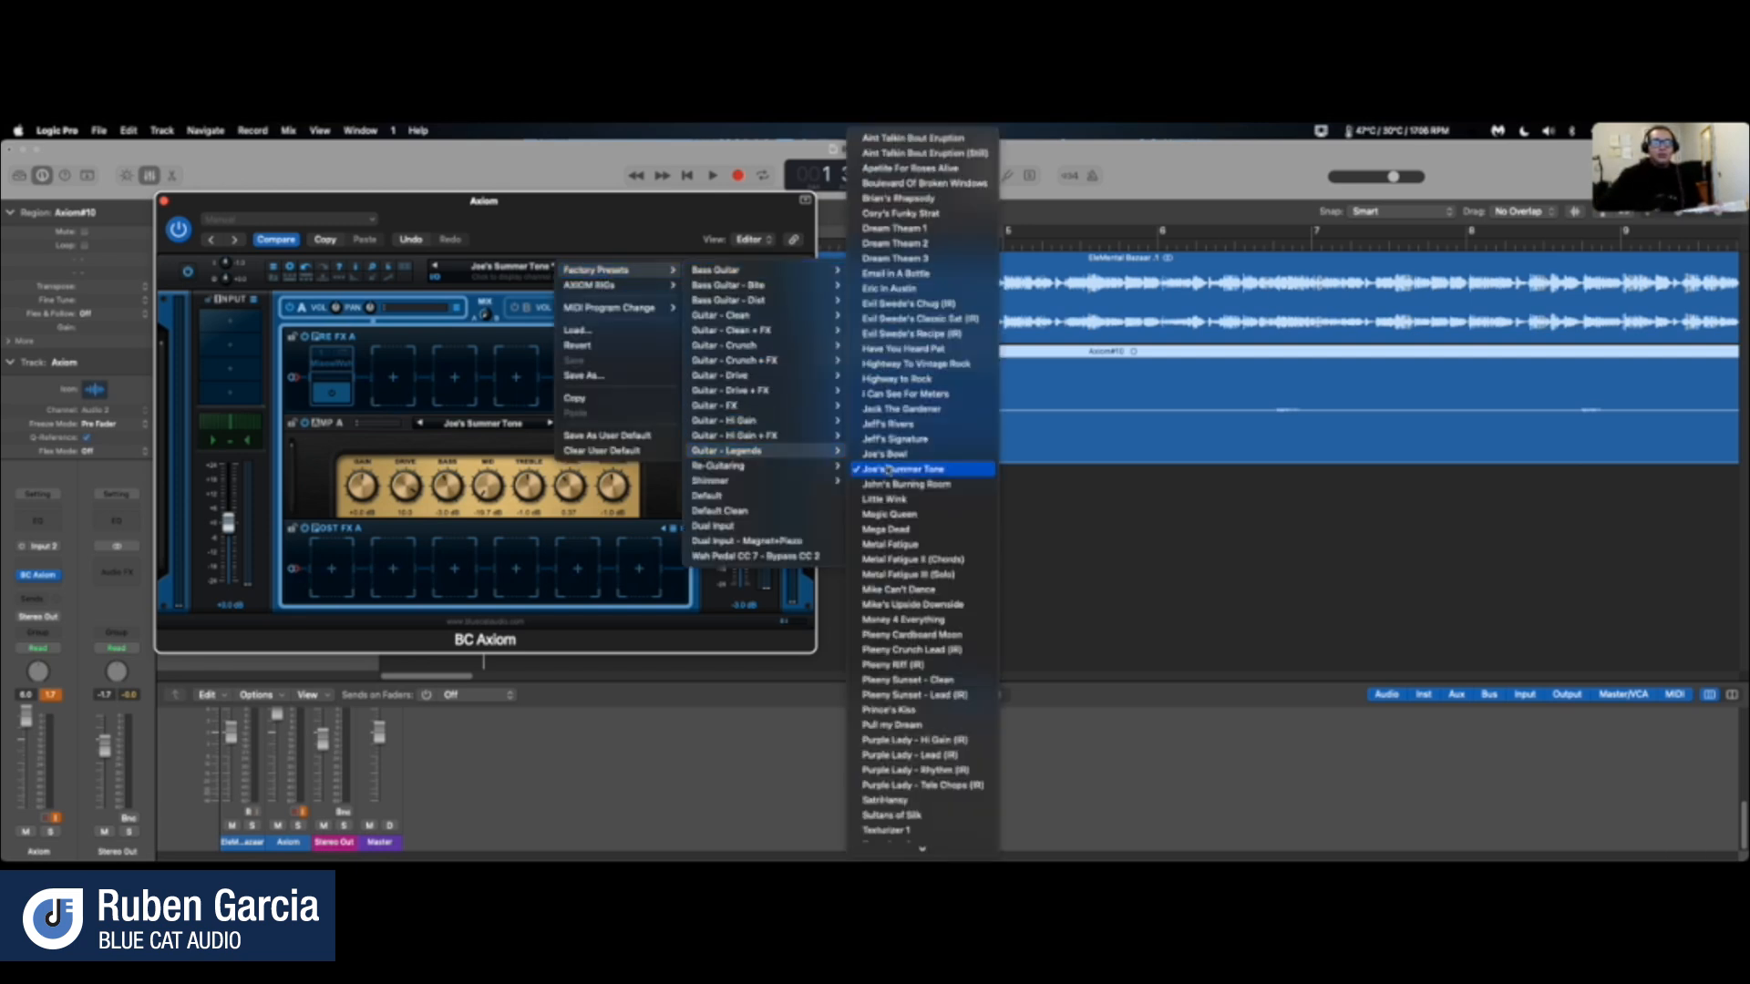
{"action": "left_click", "coordinate": [868, 141]}
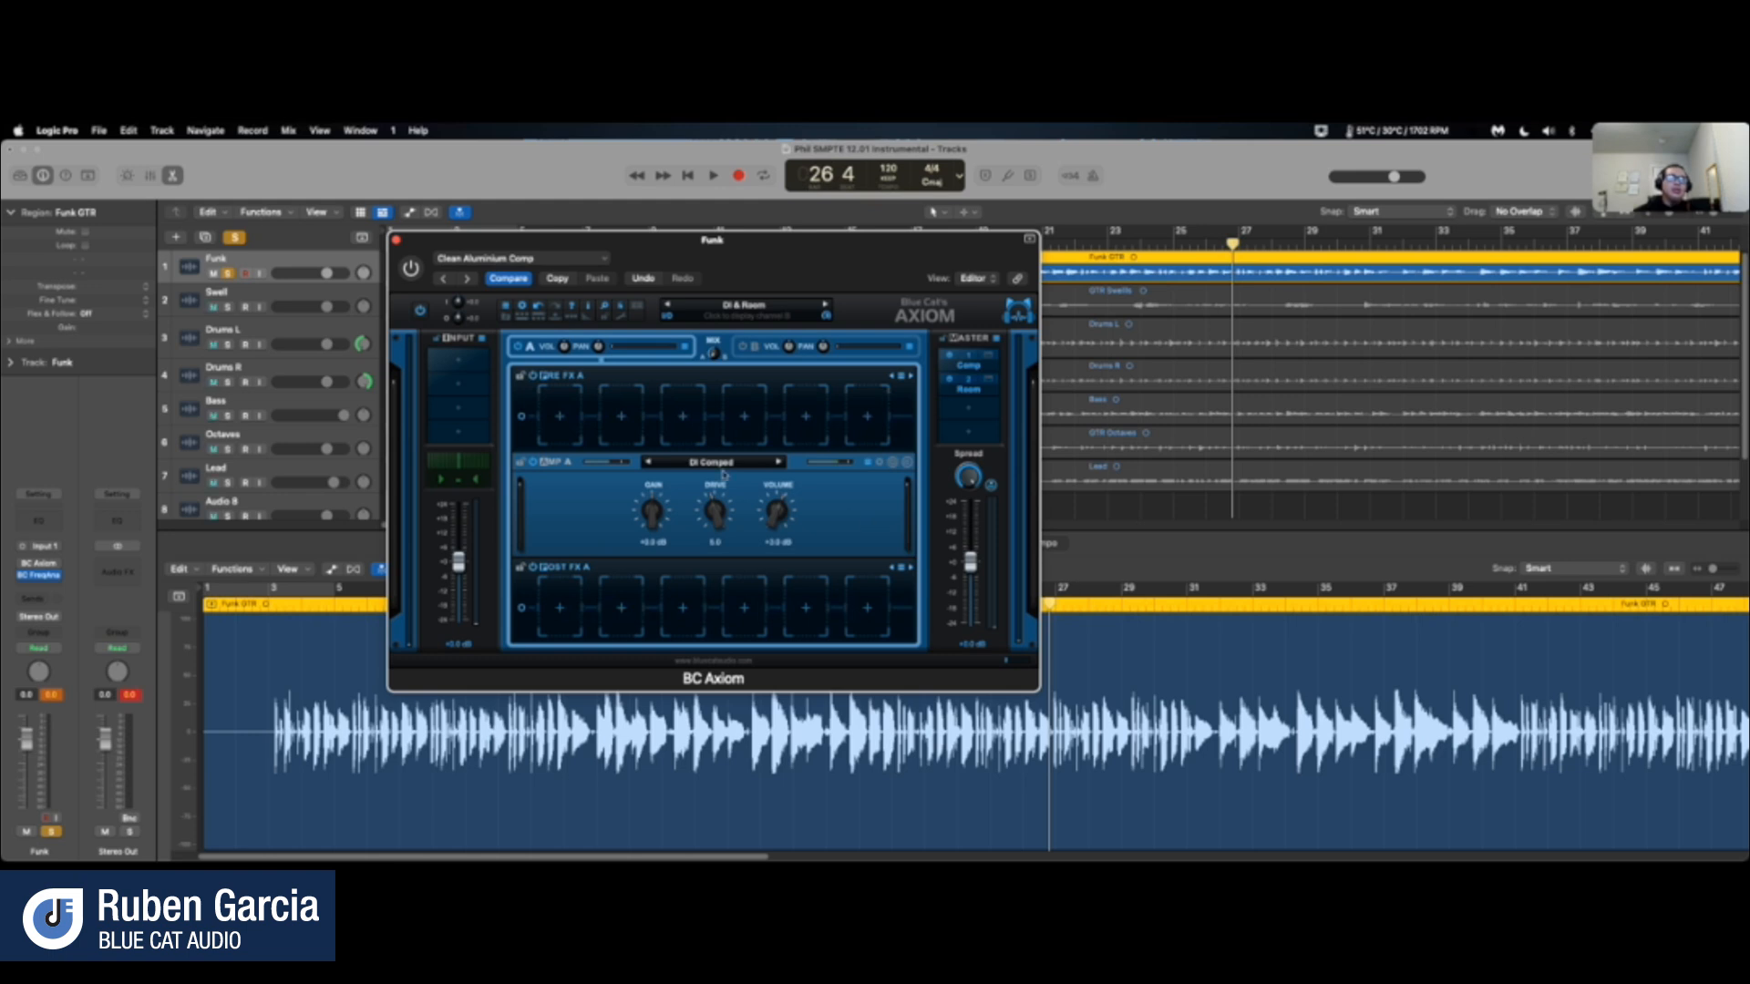
- Move the Axiom window clear of the timeline and play the soloed Funk track from bar 3
{"action": "left_click_drag", "start_coordinate": [447, 248], "coordinate": [483, 389]}
{"action": "left_click", "coordinate": [456, 246]}
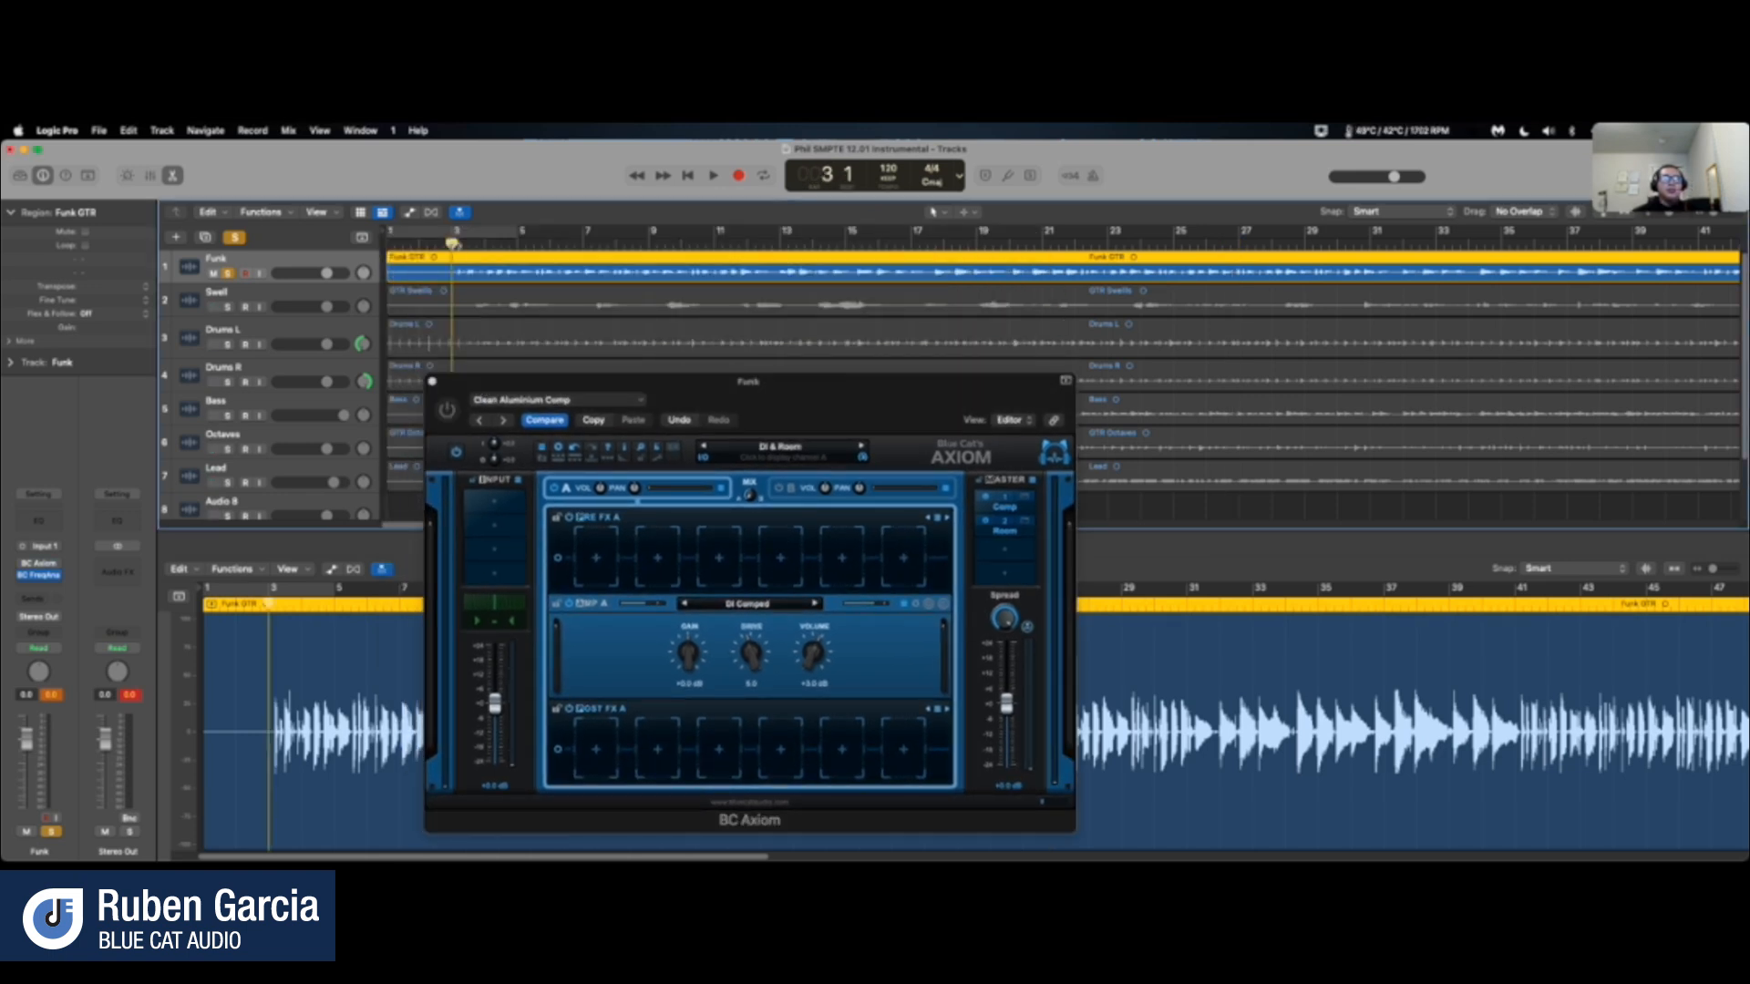
{"action": "key", "text": "space"}
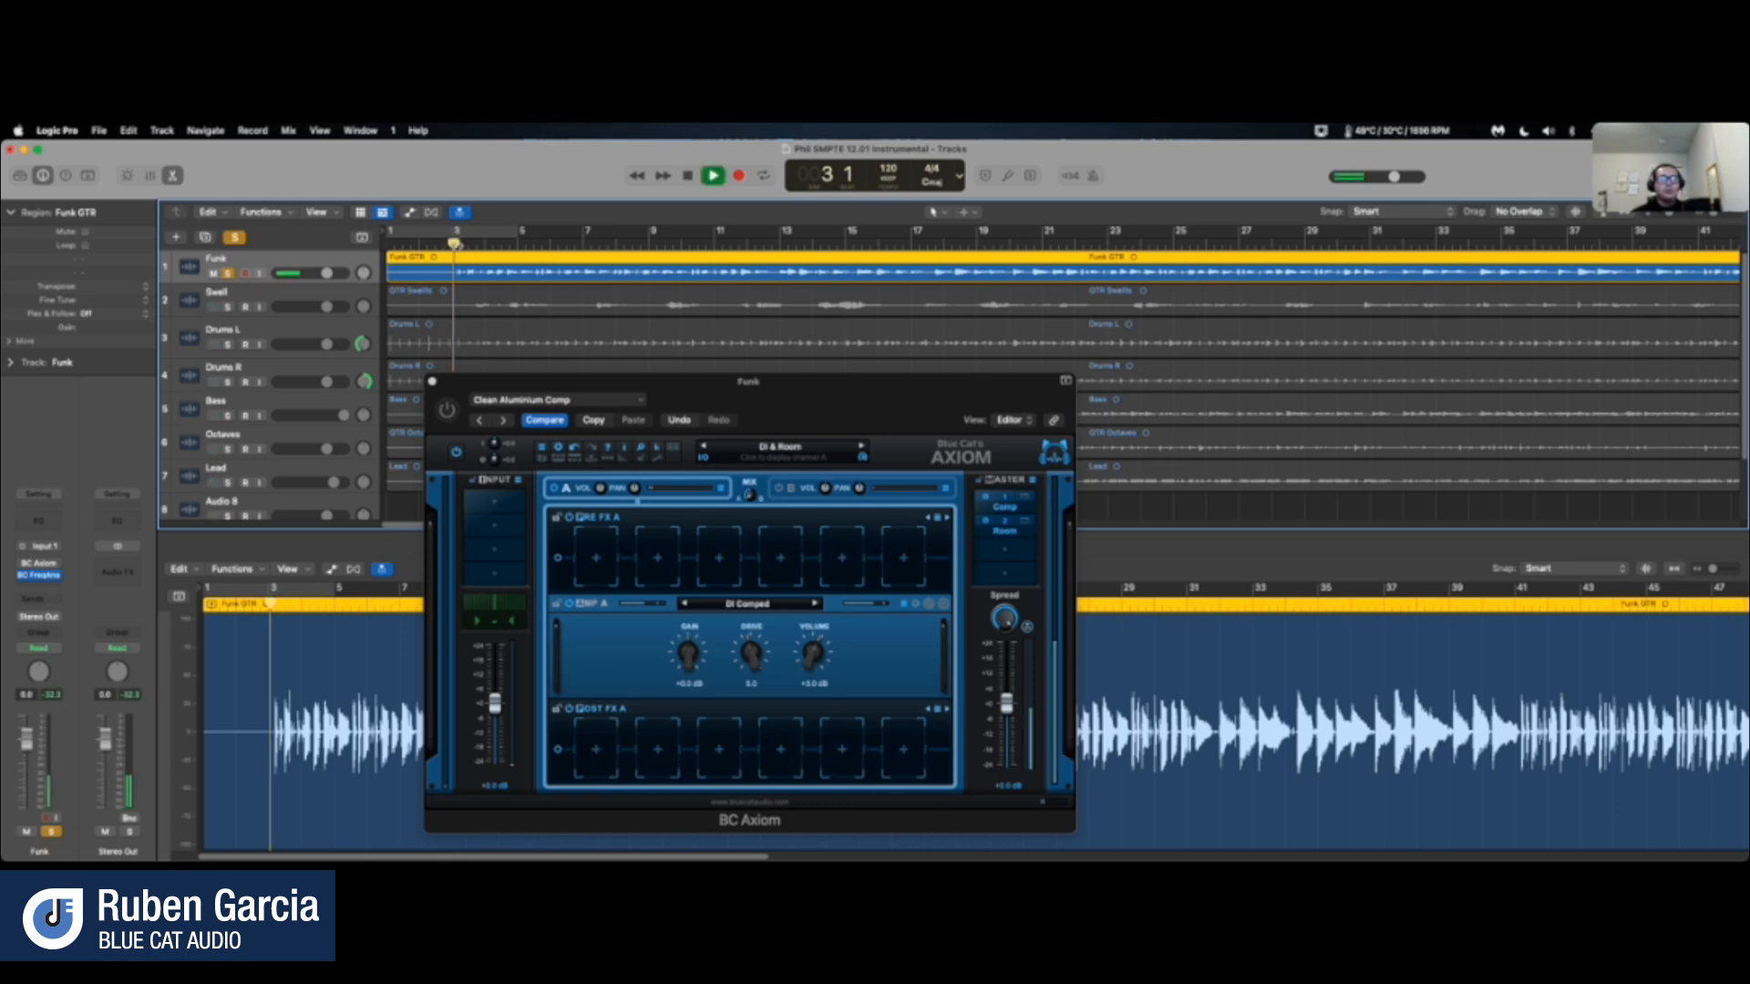
- Switch Axiom on, bypass it and re-enable it during playback to compare the Funk guitar with and without processing
{"action": "left_click", "coordinate": [447, 410]}
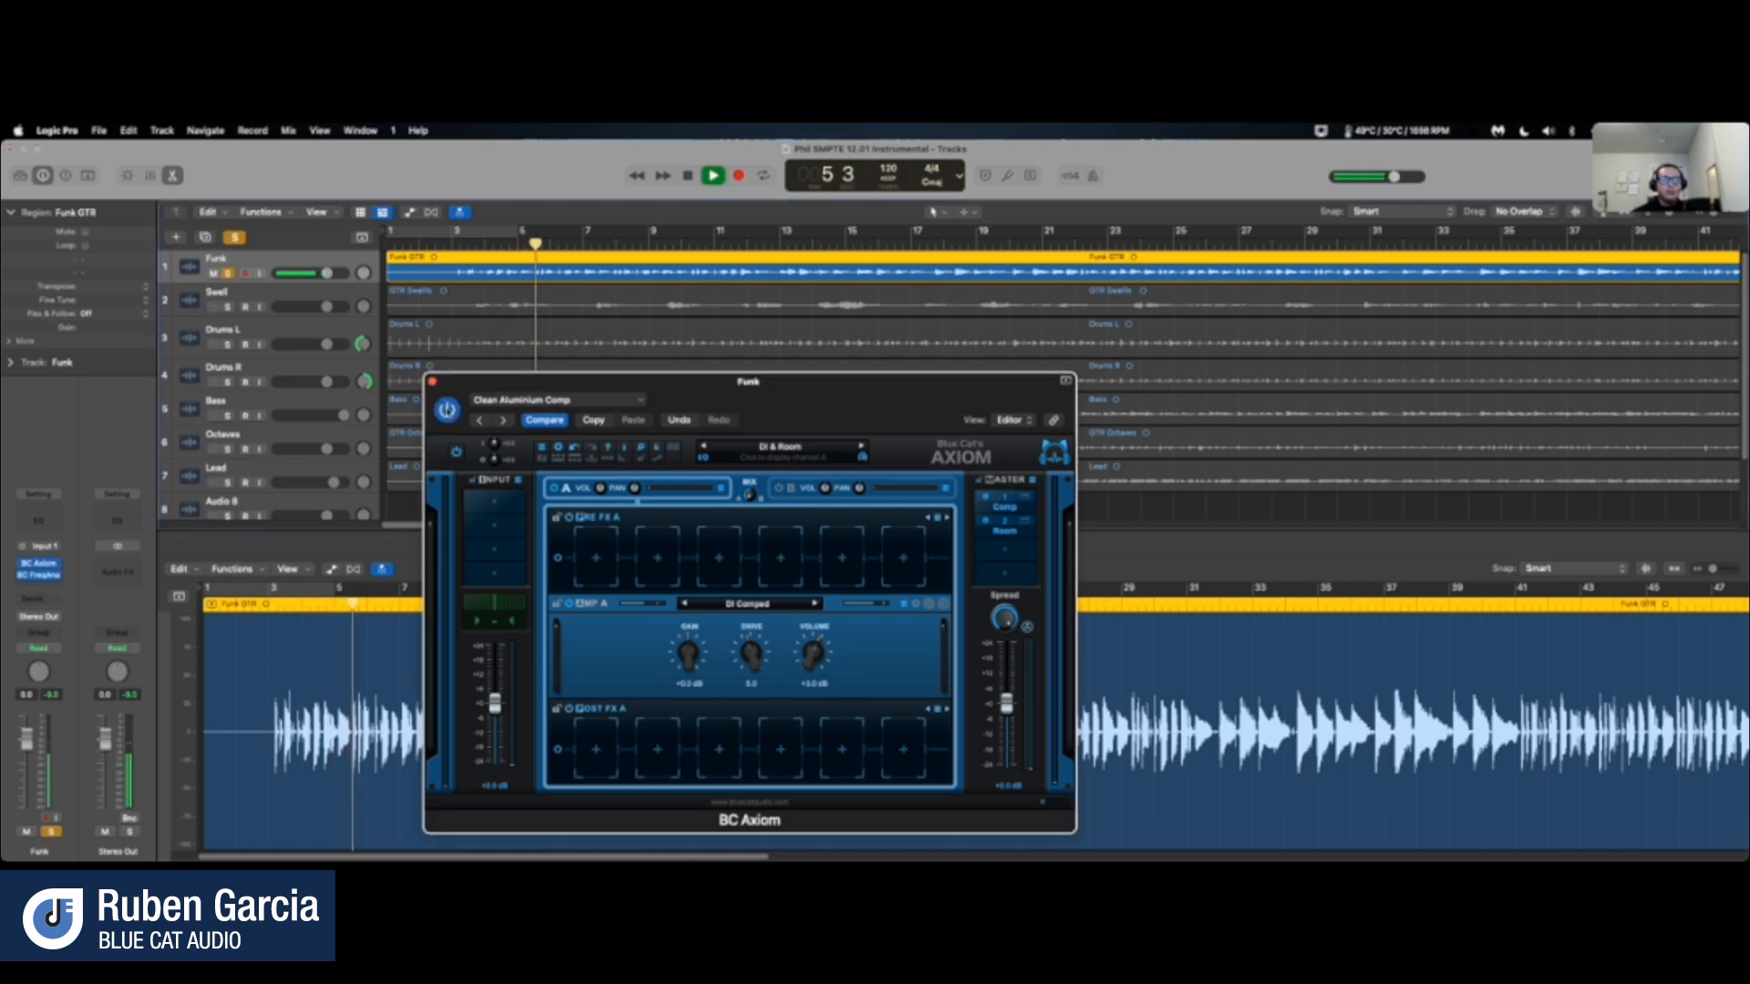
{"action": "left_click", "coordinate": [446, 411]}
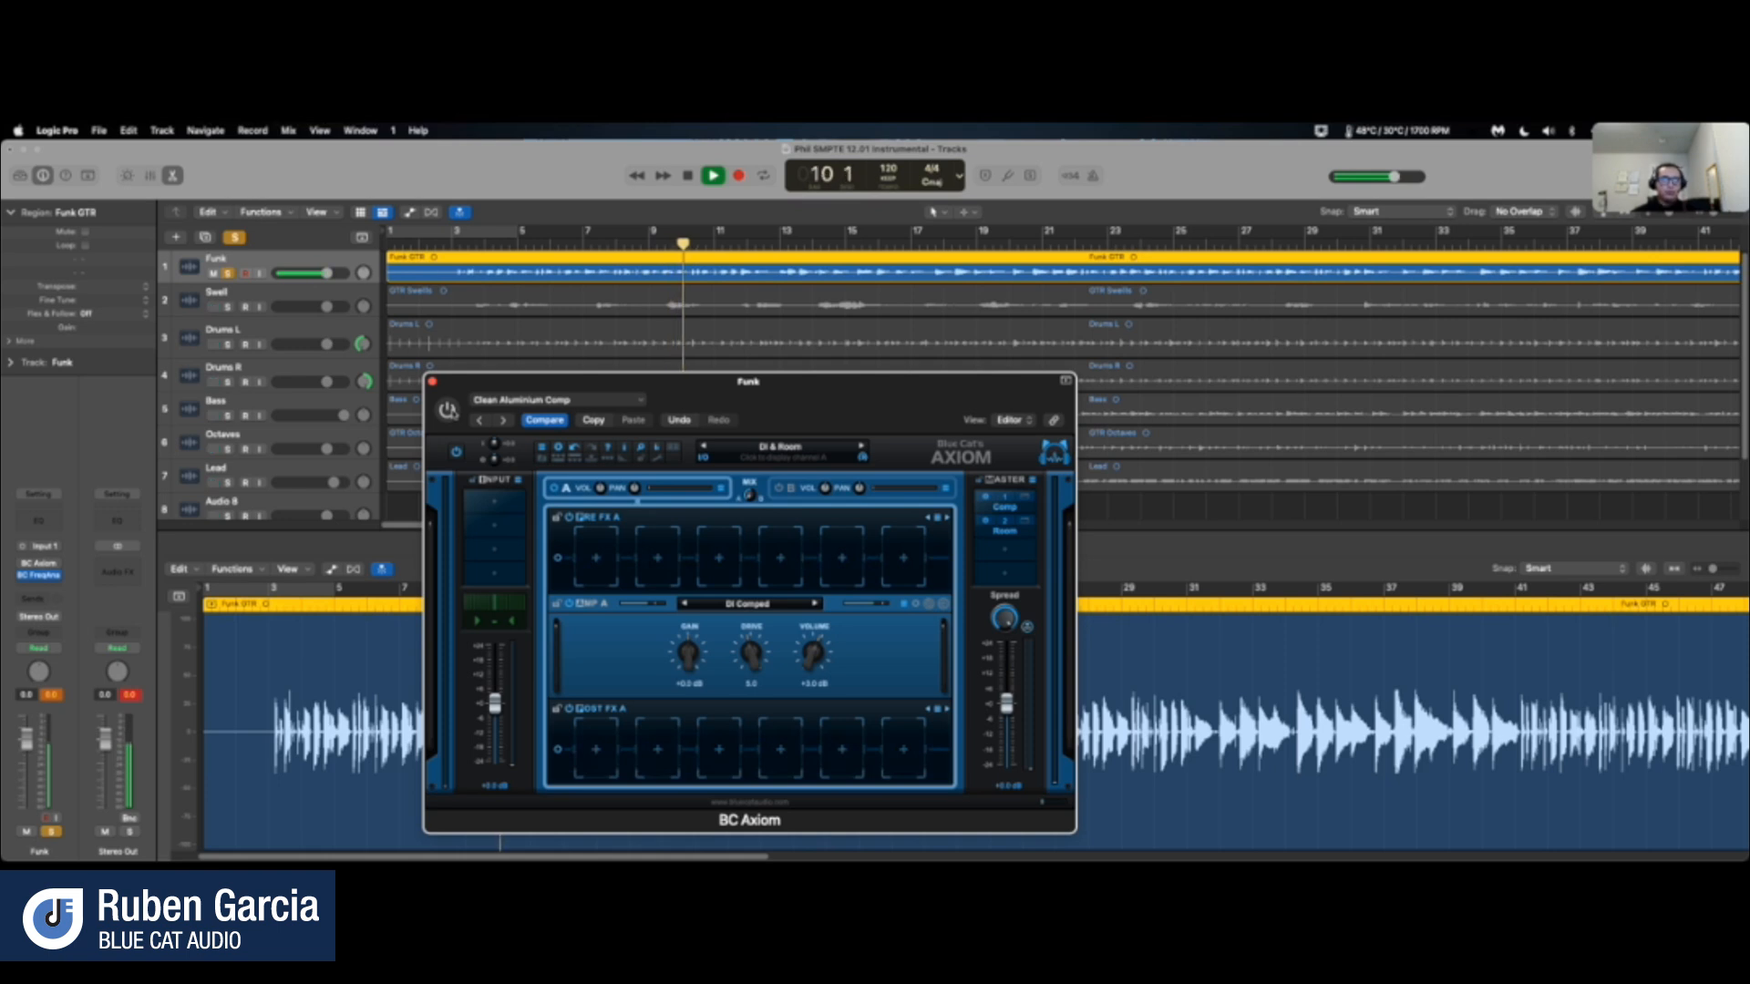
{"action": "left_click", "coordinate": [447, 411]}
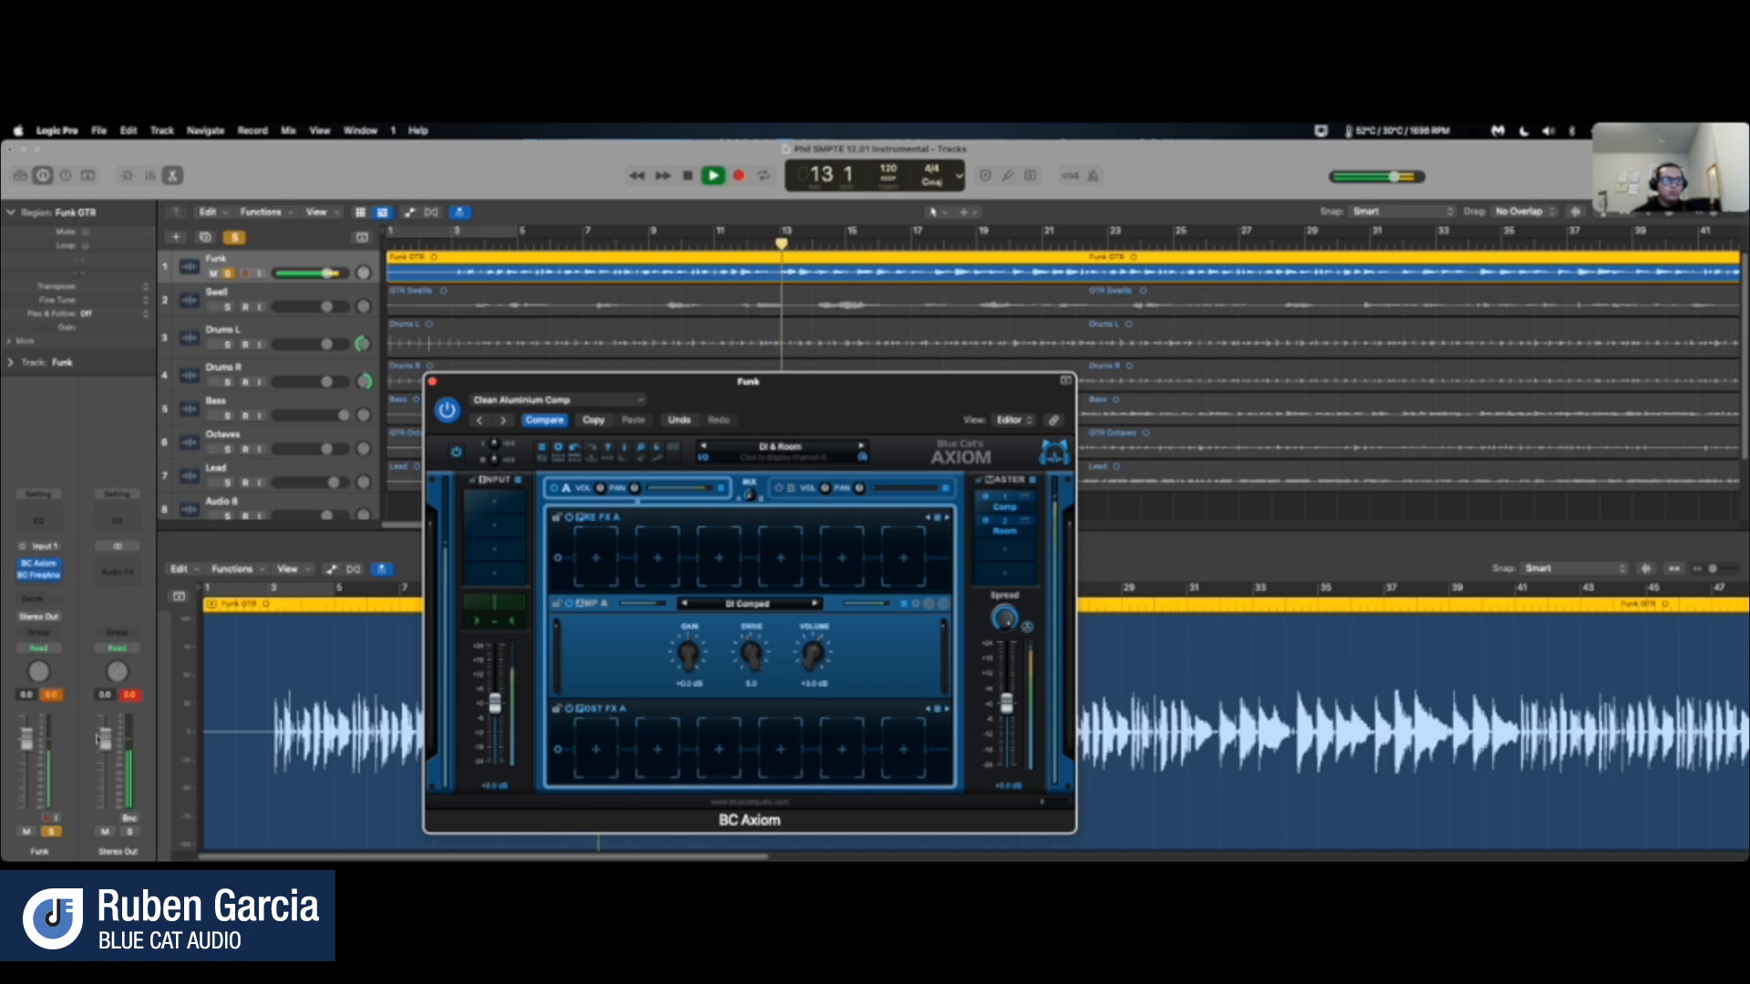
- Lower the Stereo Out fader to about -1.9 dB and repeat the bypass comparison of Axiom on the Funk track
{"action": "left_click_drag", "start_coordinate": [105, 743], "coordinate": [106, 752]}
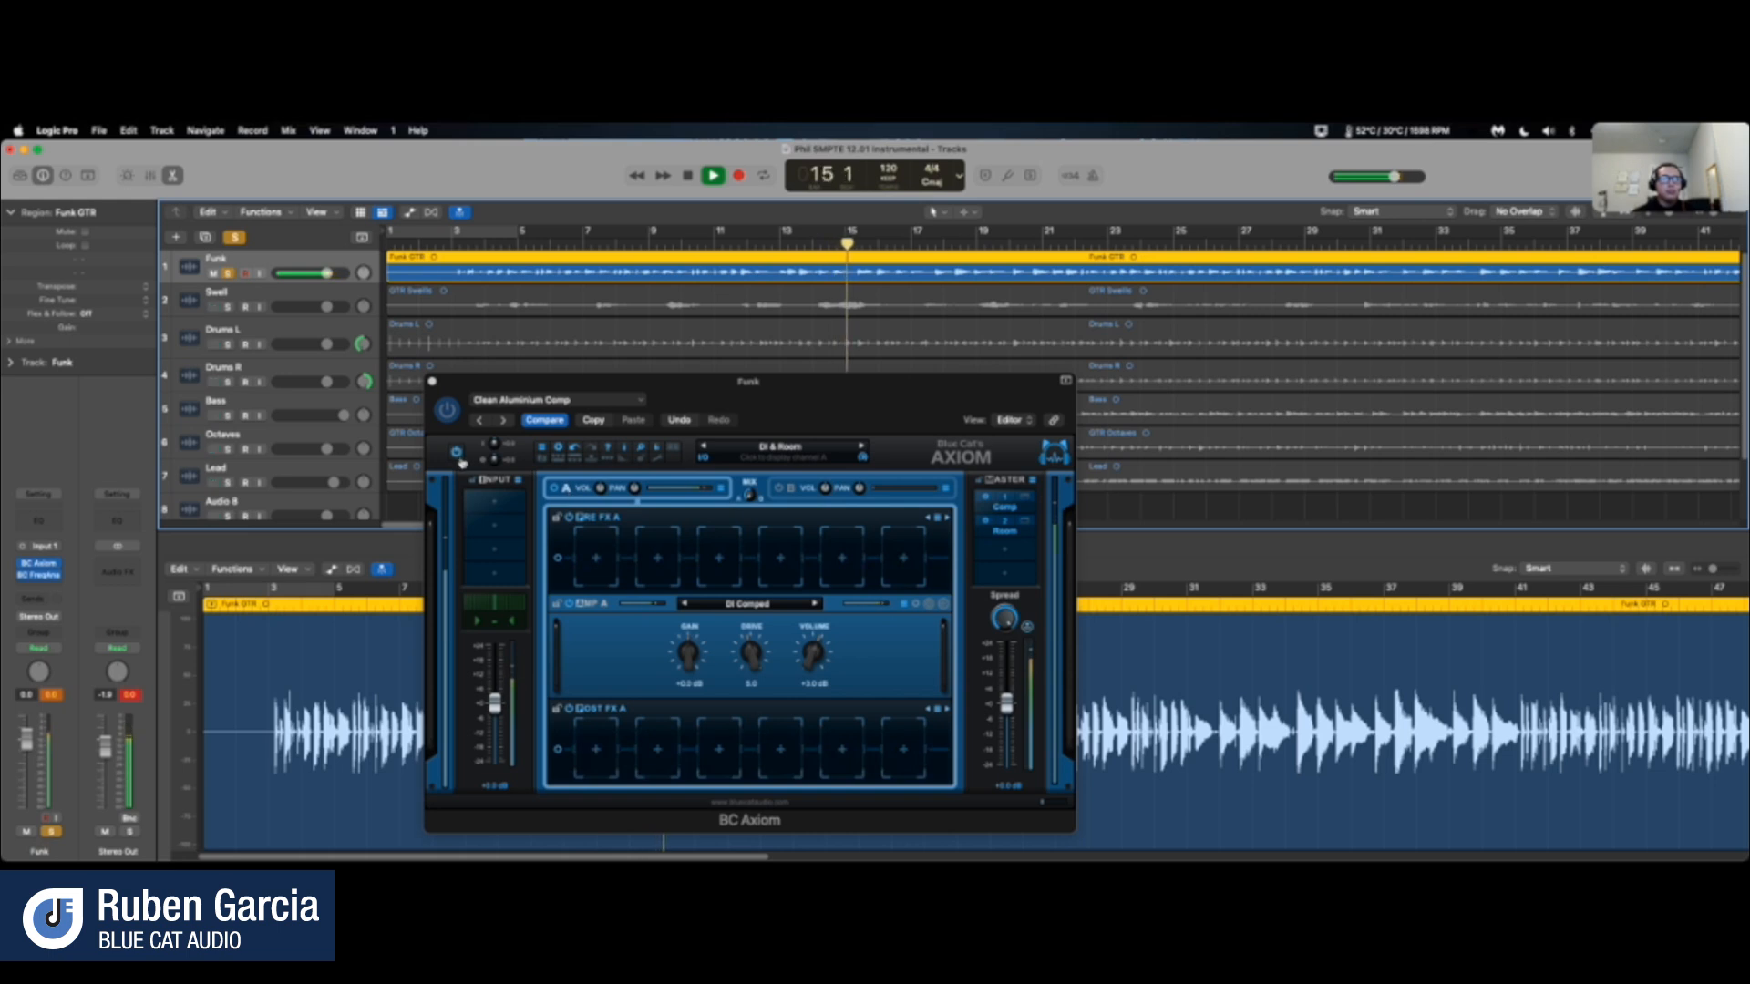
{"action": "left_click", "coordinate": [452, 419]}
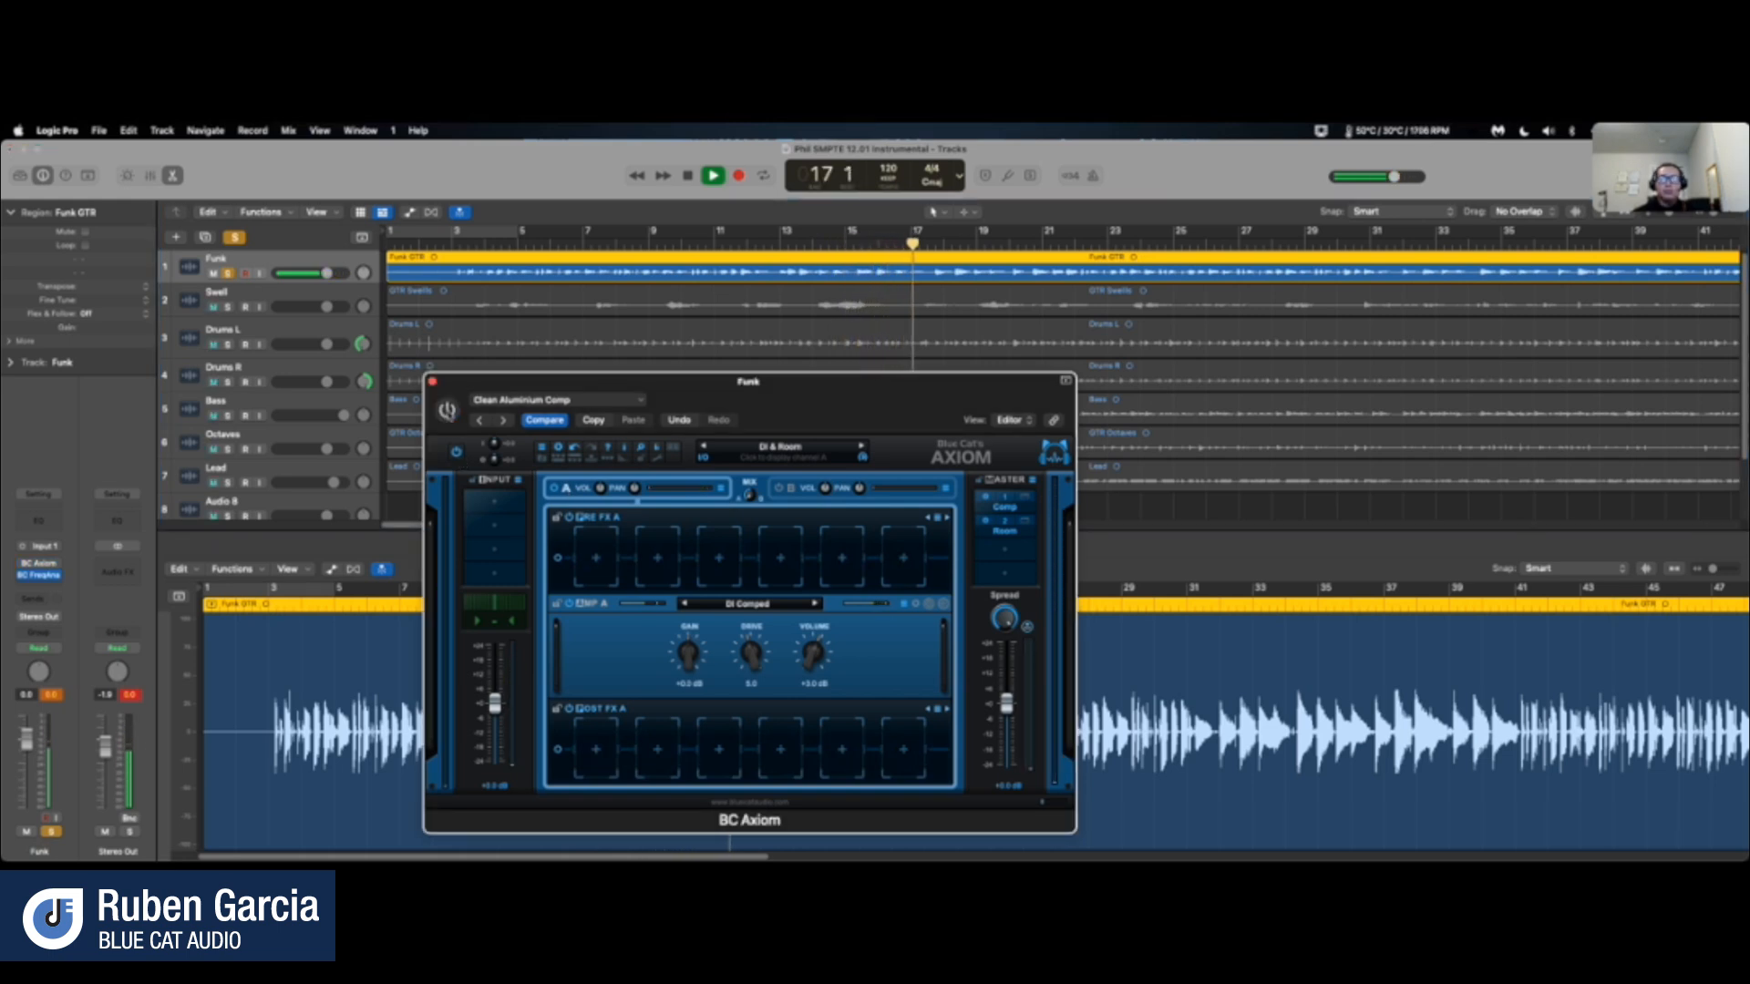
{"action": "left_click", "coordinate": [448, 411]}
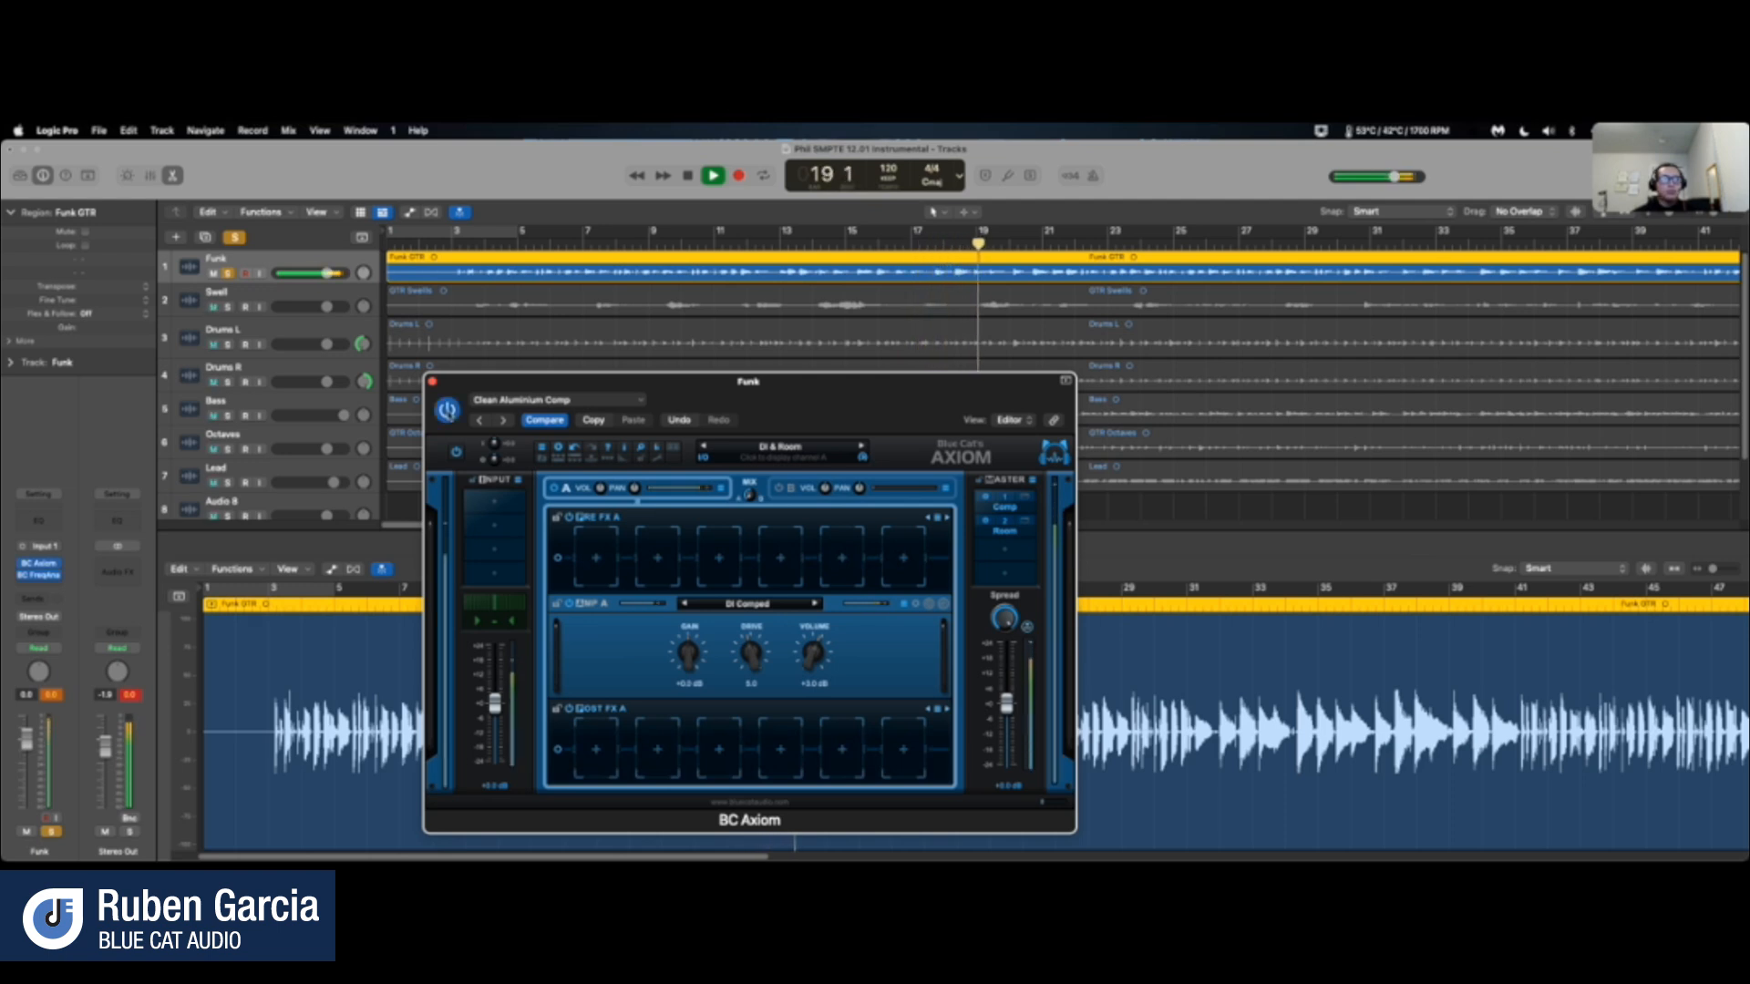
{"action": "left_click", "coordinate": [448, 412]}
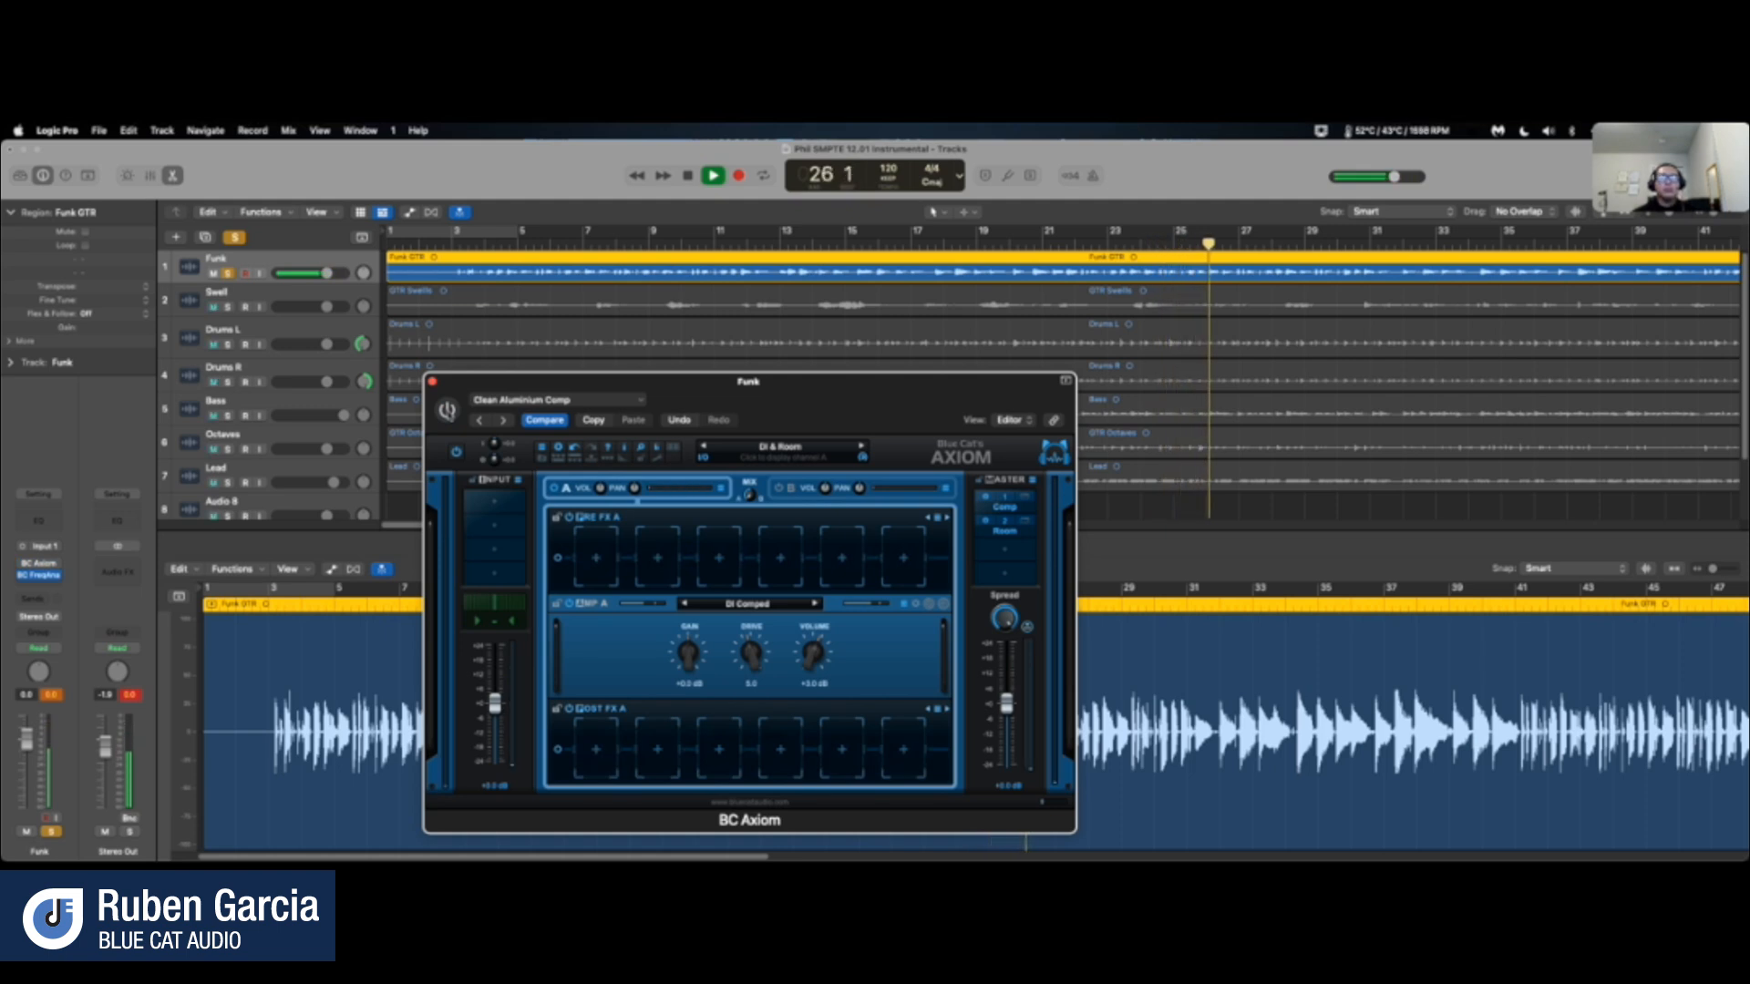
- Stop playback and load the built-in Wah effect into the last Post FX A slot of Axiom
{"action": "key", "text": "space"}
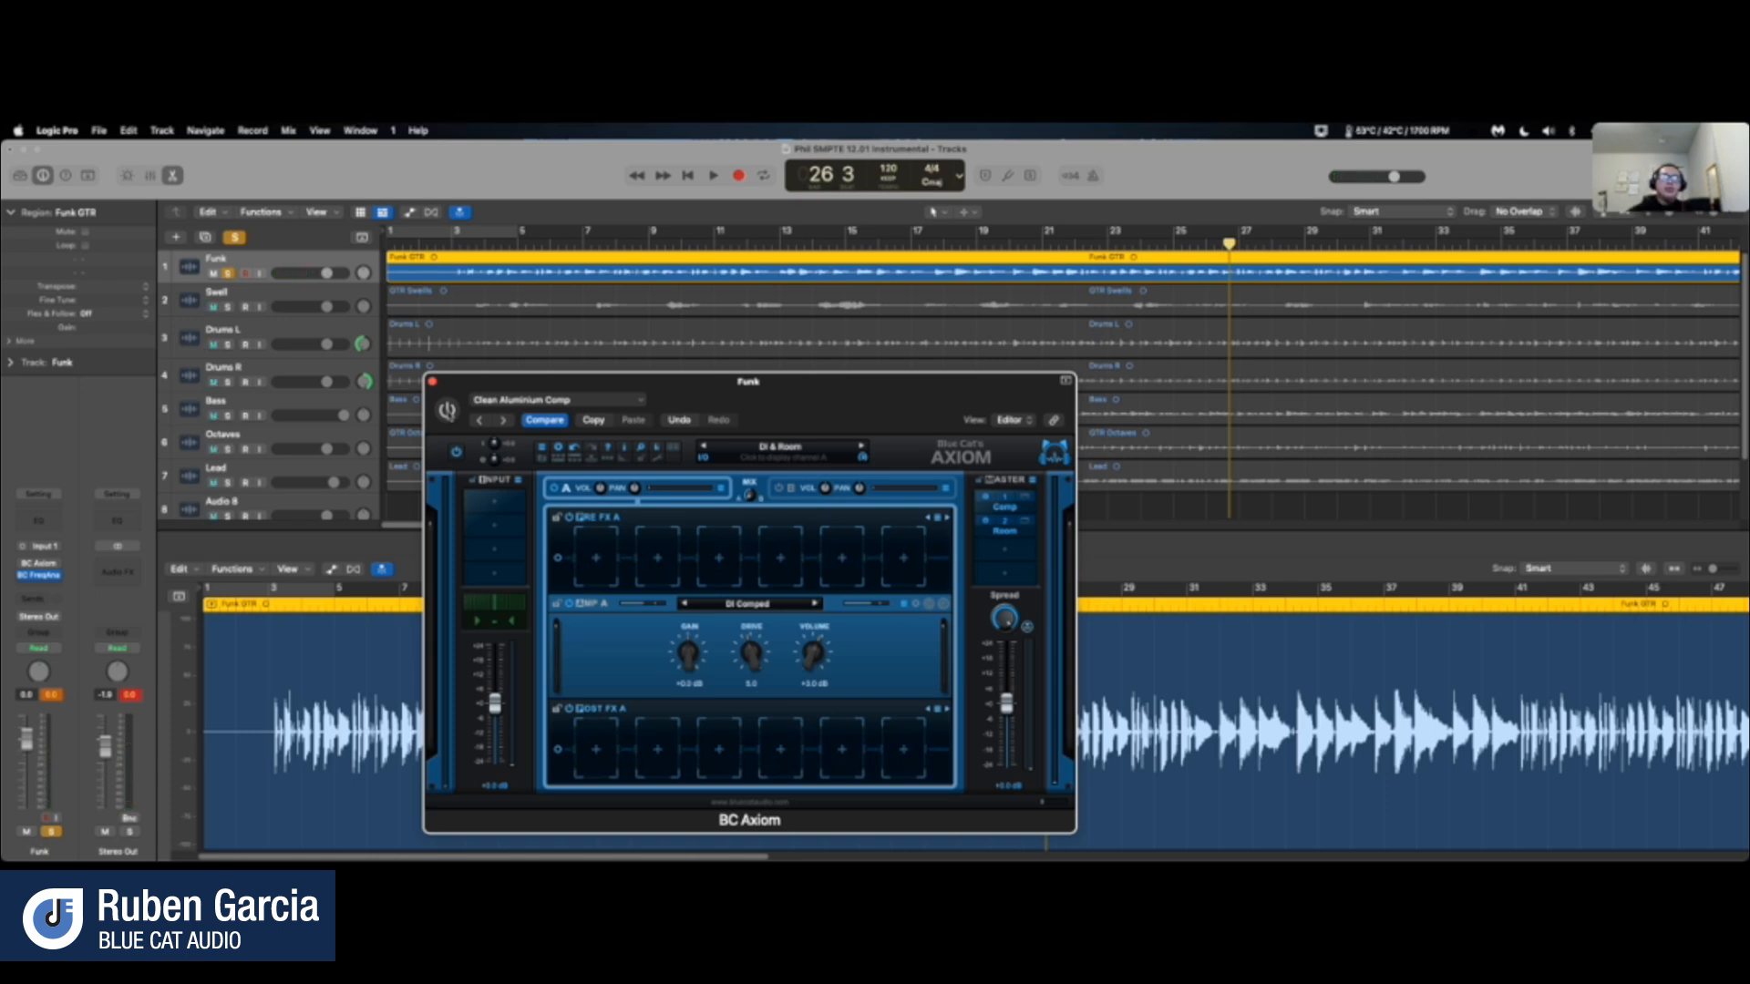
{"action": "left_click_drag", "start_coordinate": [516, 383], "coordinate": [483, 242]}
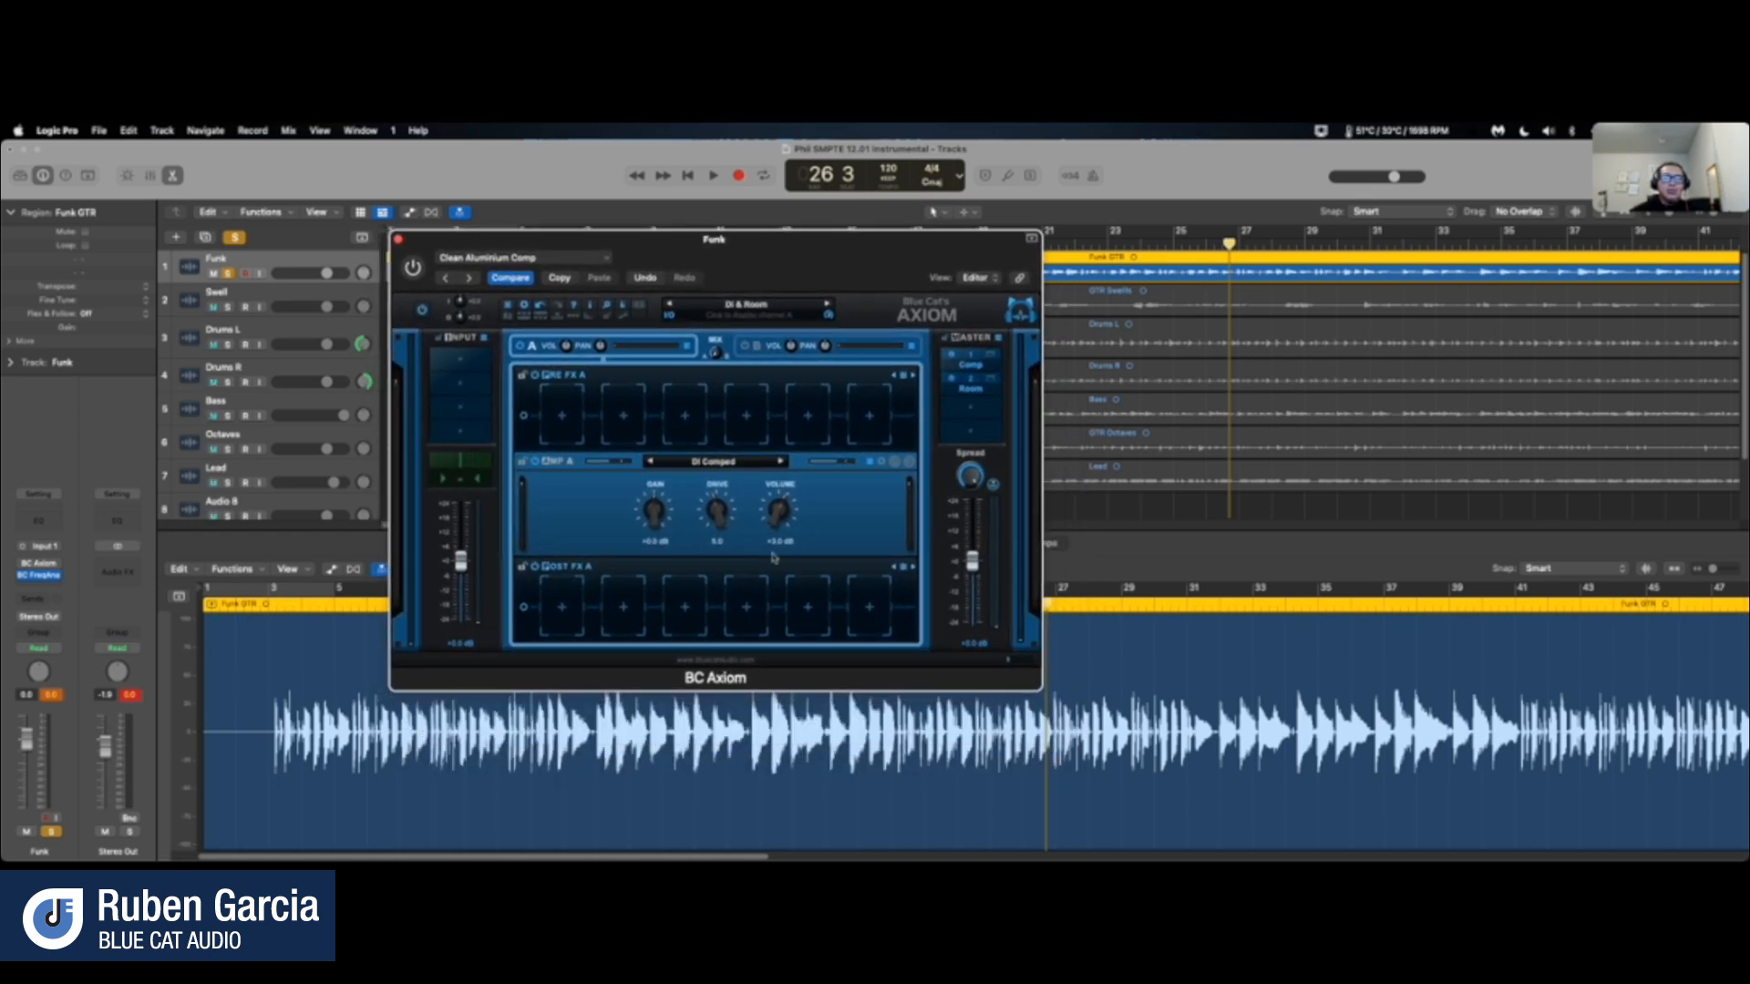
{"action": "left_click", "coordinate": [871, 613]}
{"action": "mouse_move", "coordinate": [917, 617]}
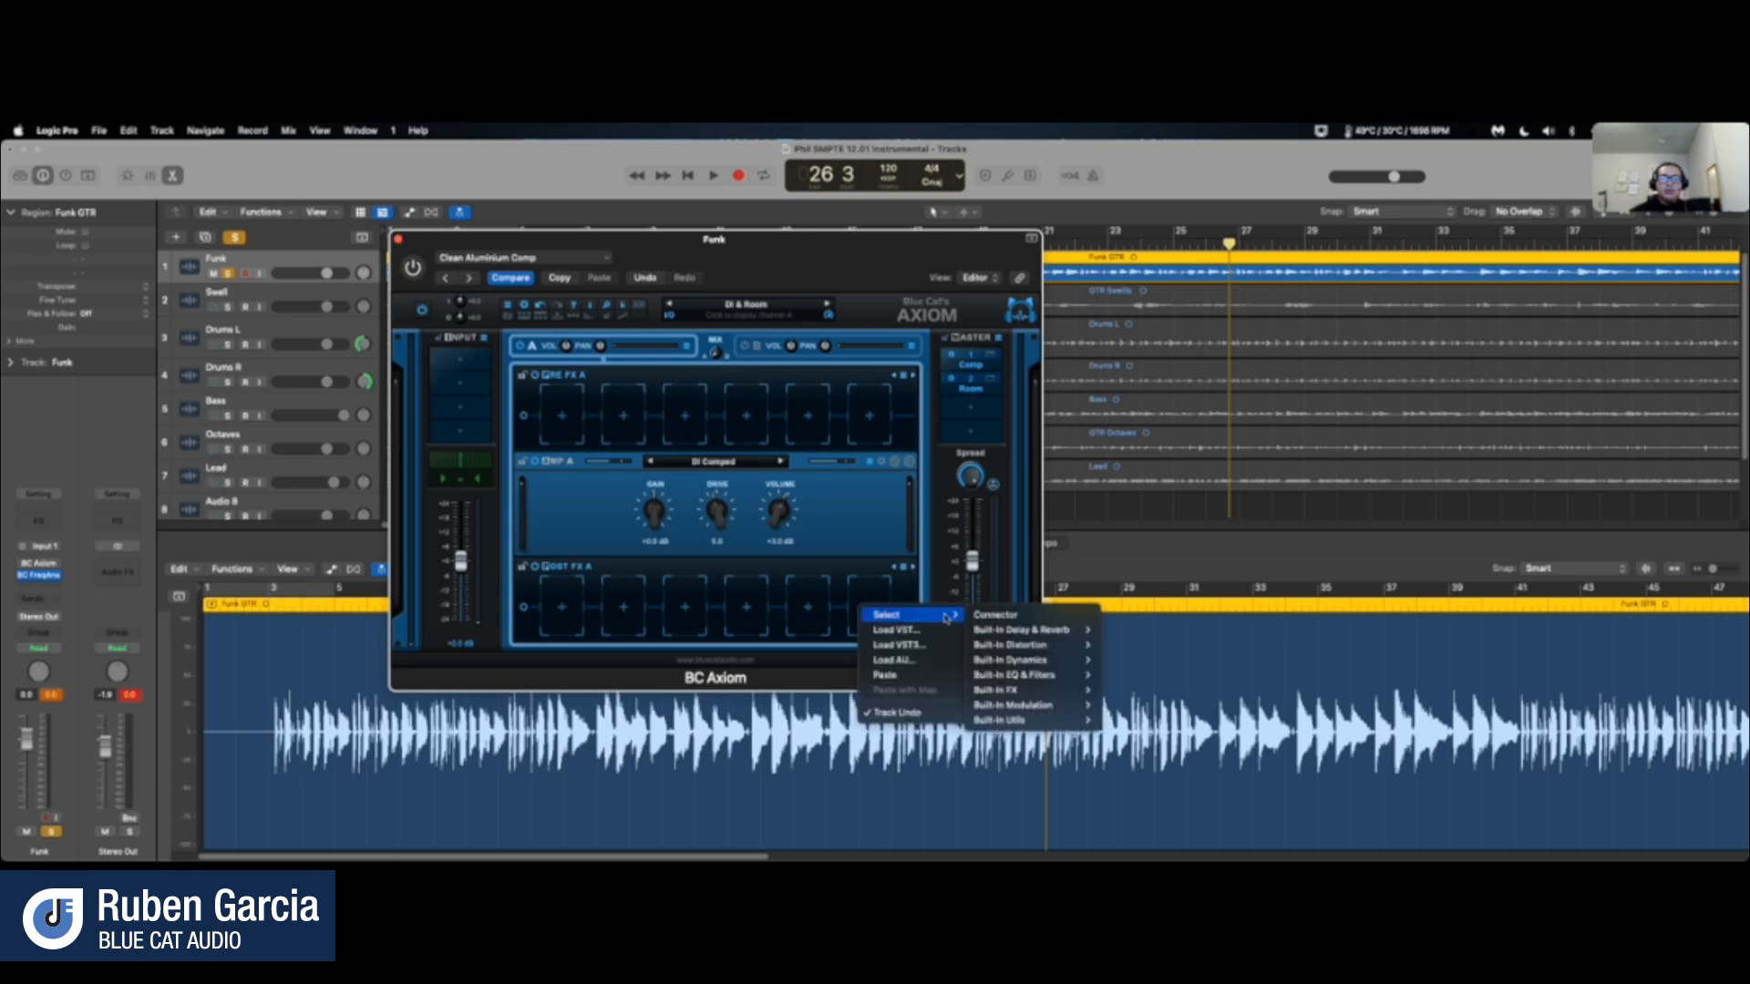
{"action": "mouse_move", "coordinate": [1022, 697]}
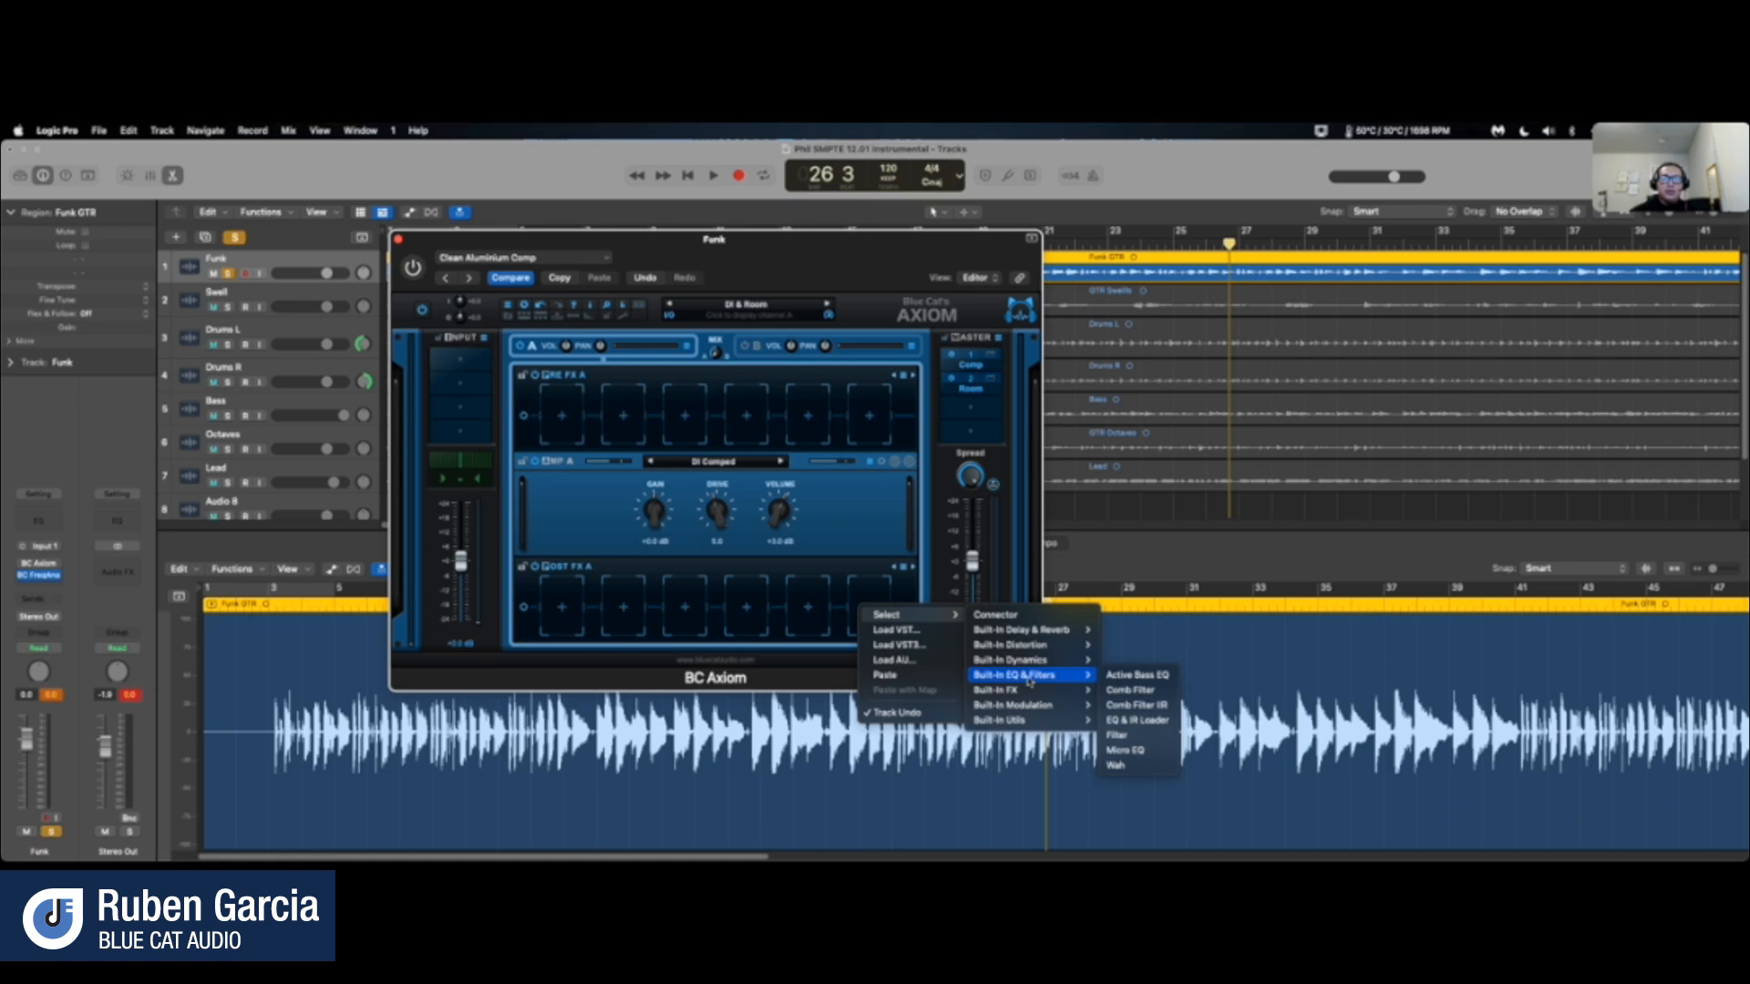
{"action": "left_click", "coordinate": [1148, 770]}
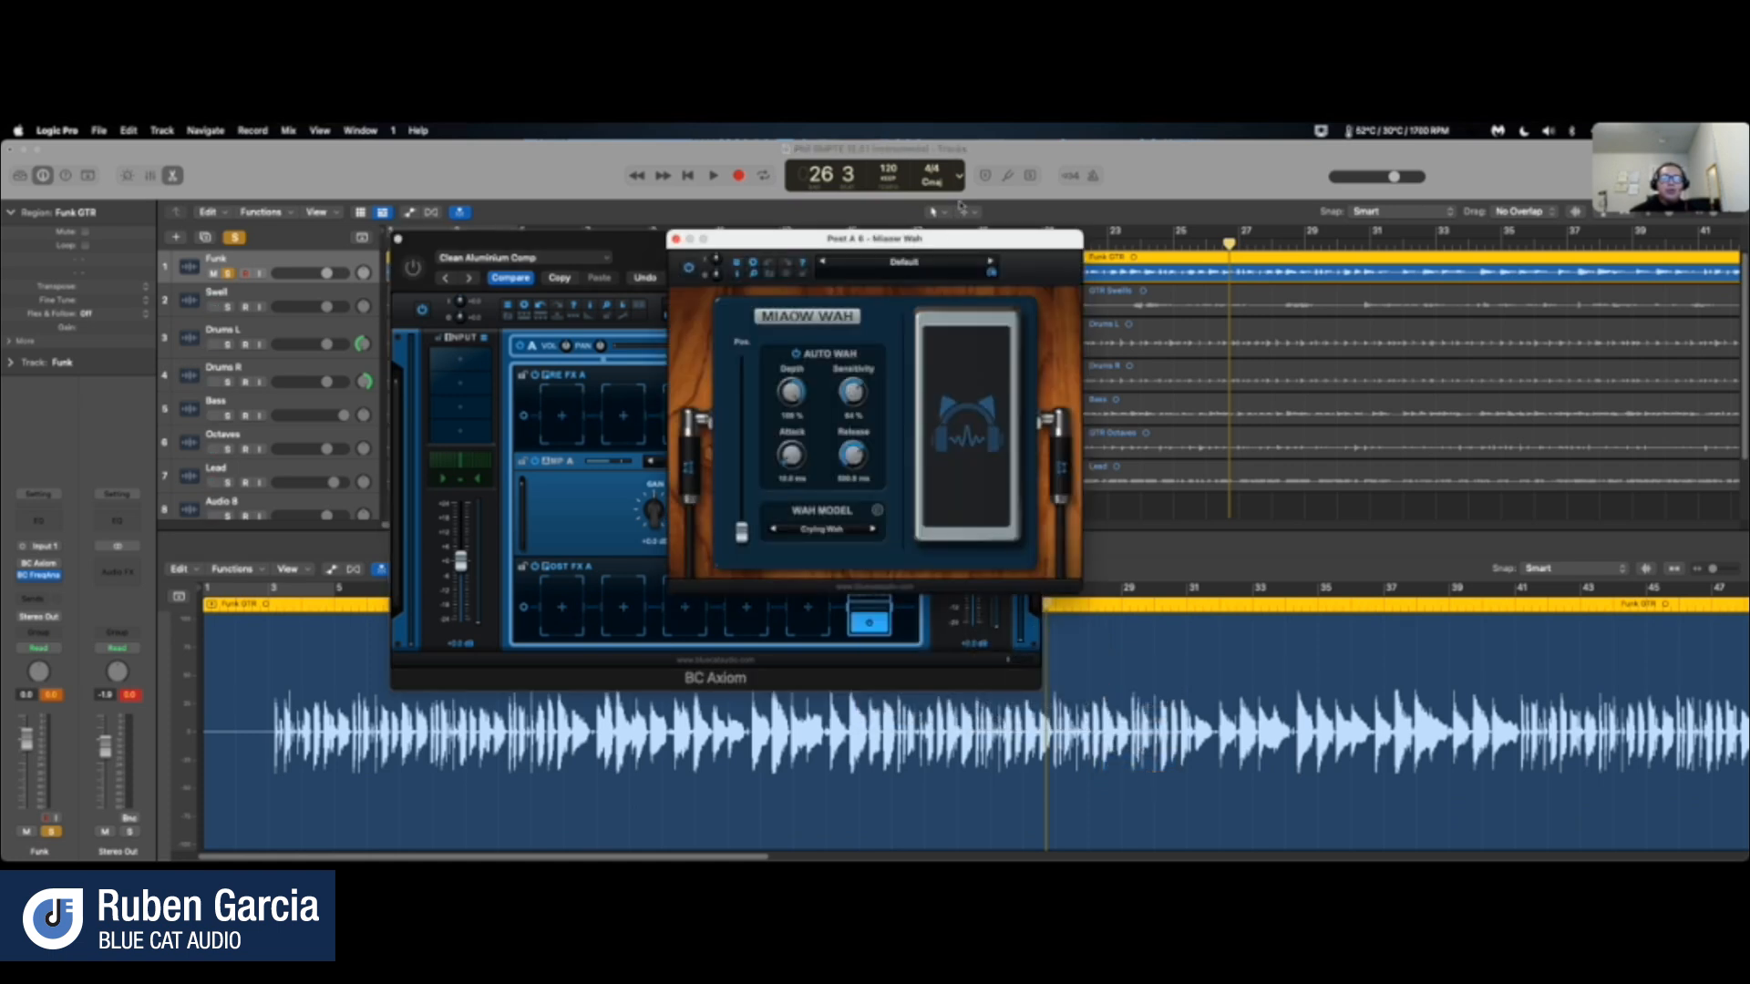
- Arrange the Axiom and Miaow Wah windows side by side, clear of the timeline ruler
{"action": "left_click_drag", "start_coordinate": [955, 238], "coordinate": [743, 390]}
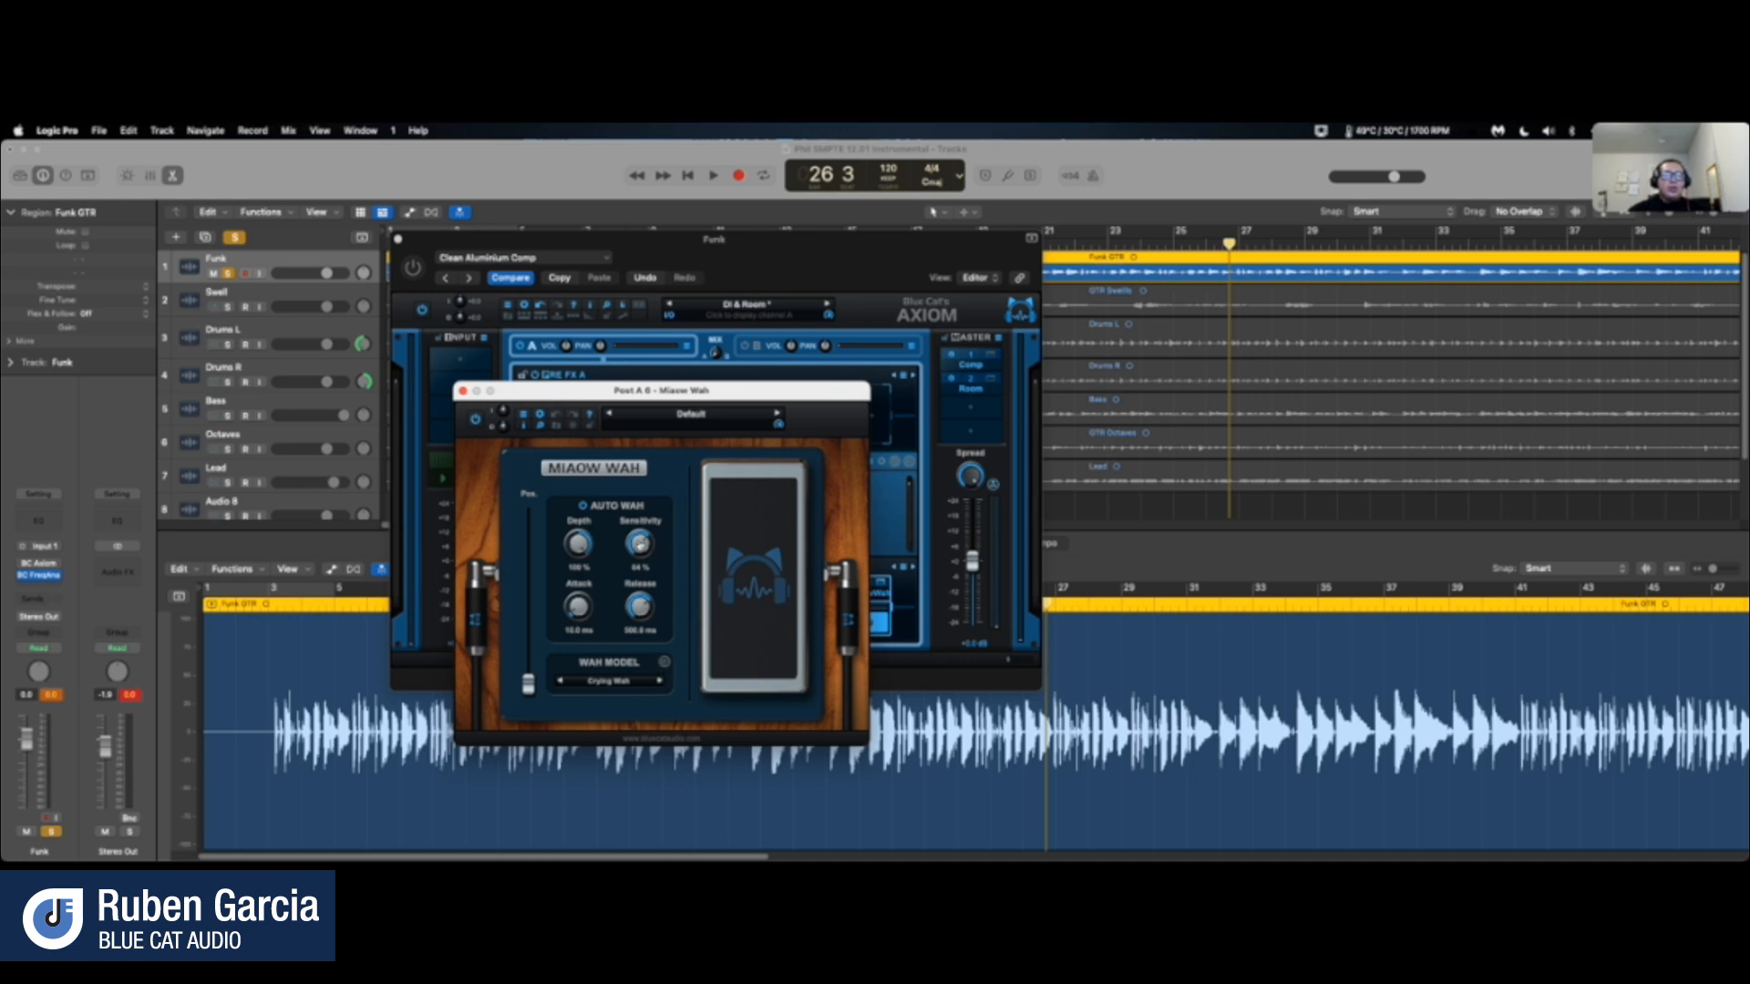
{"action": "left_click_drag", "start_coordinate": [779, 396], "coordinate": [930, 391]}
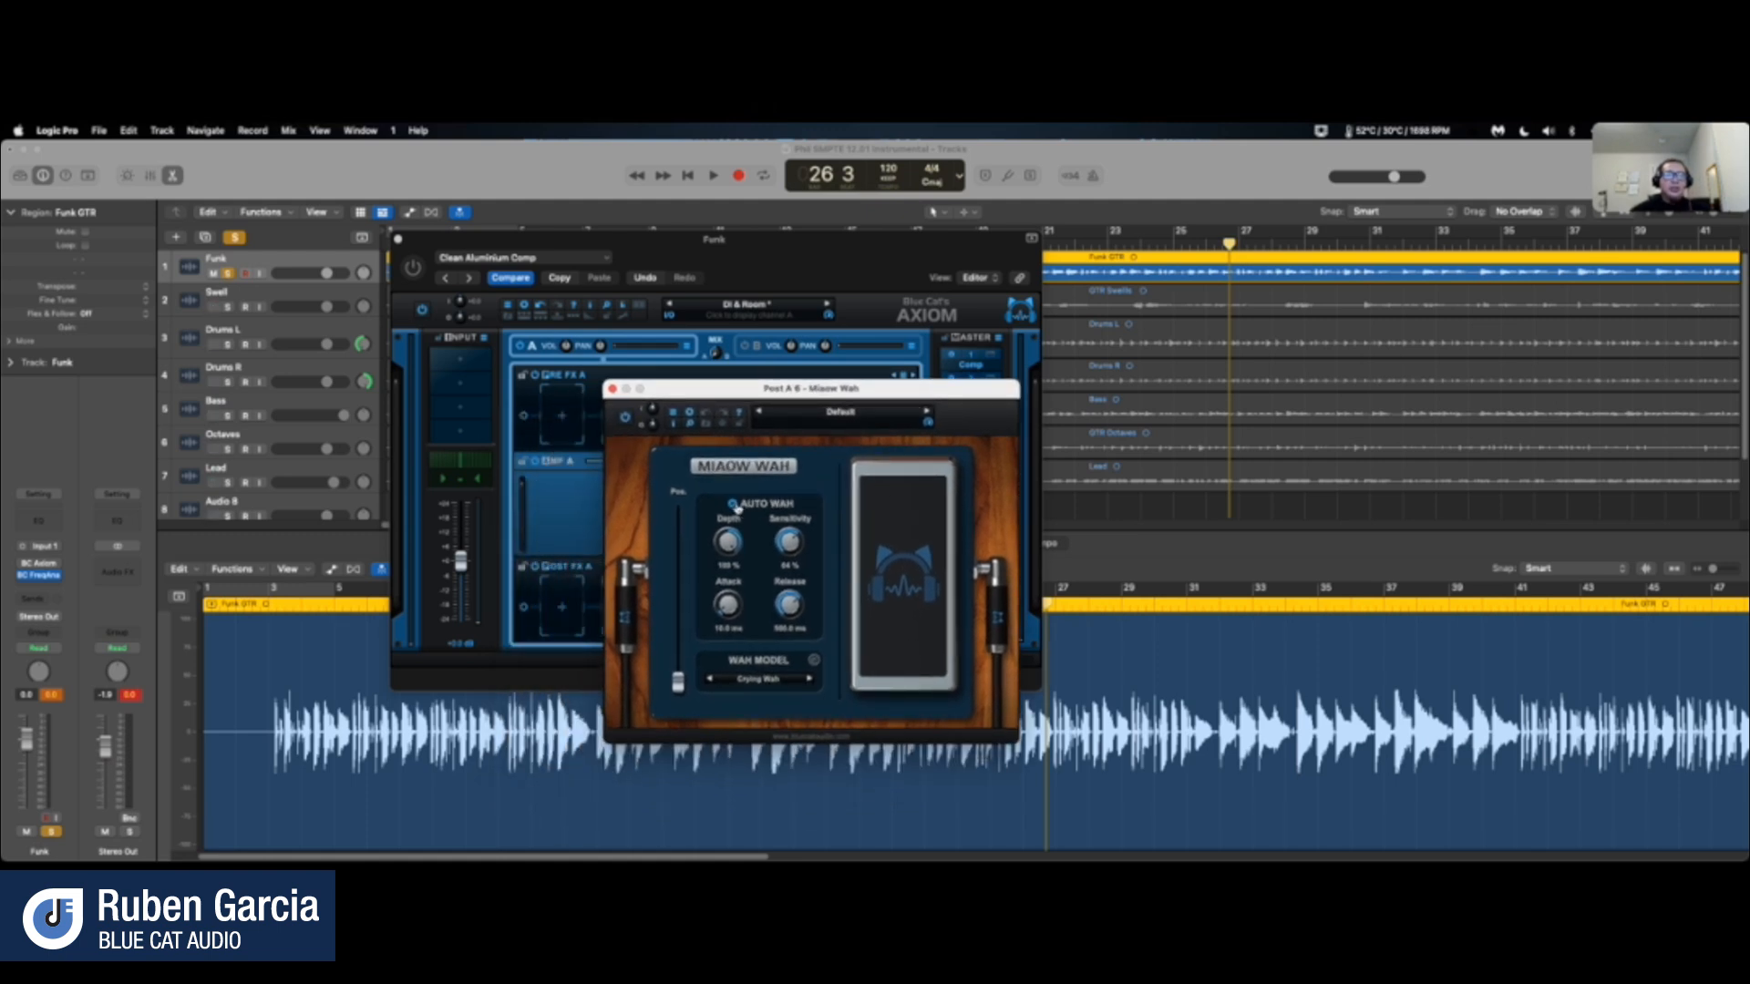
{"action": "left_click_drag", "start_coordinate": [820, 241], "coordinate": [434, 392]}
{"action": "left_click_drag", "start_coordinate": [740, 388], "coordinate": [976, 440]}
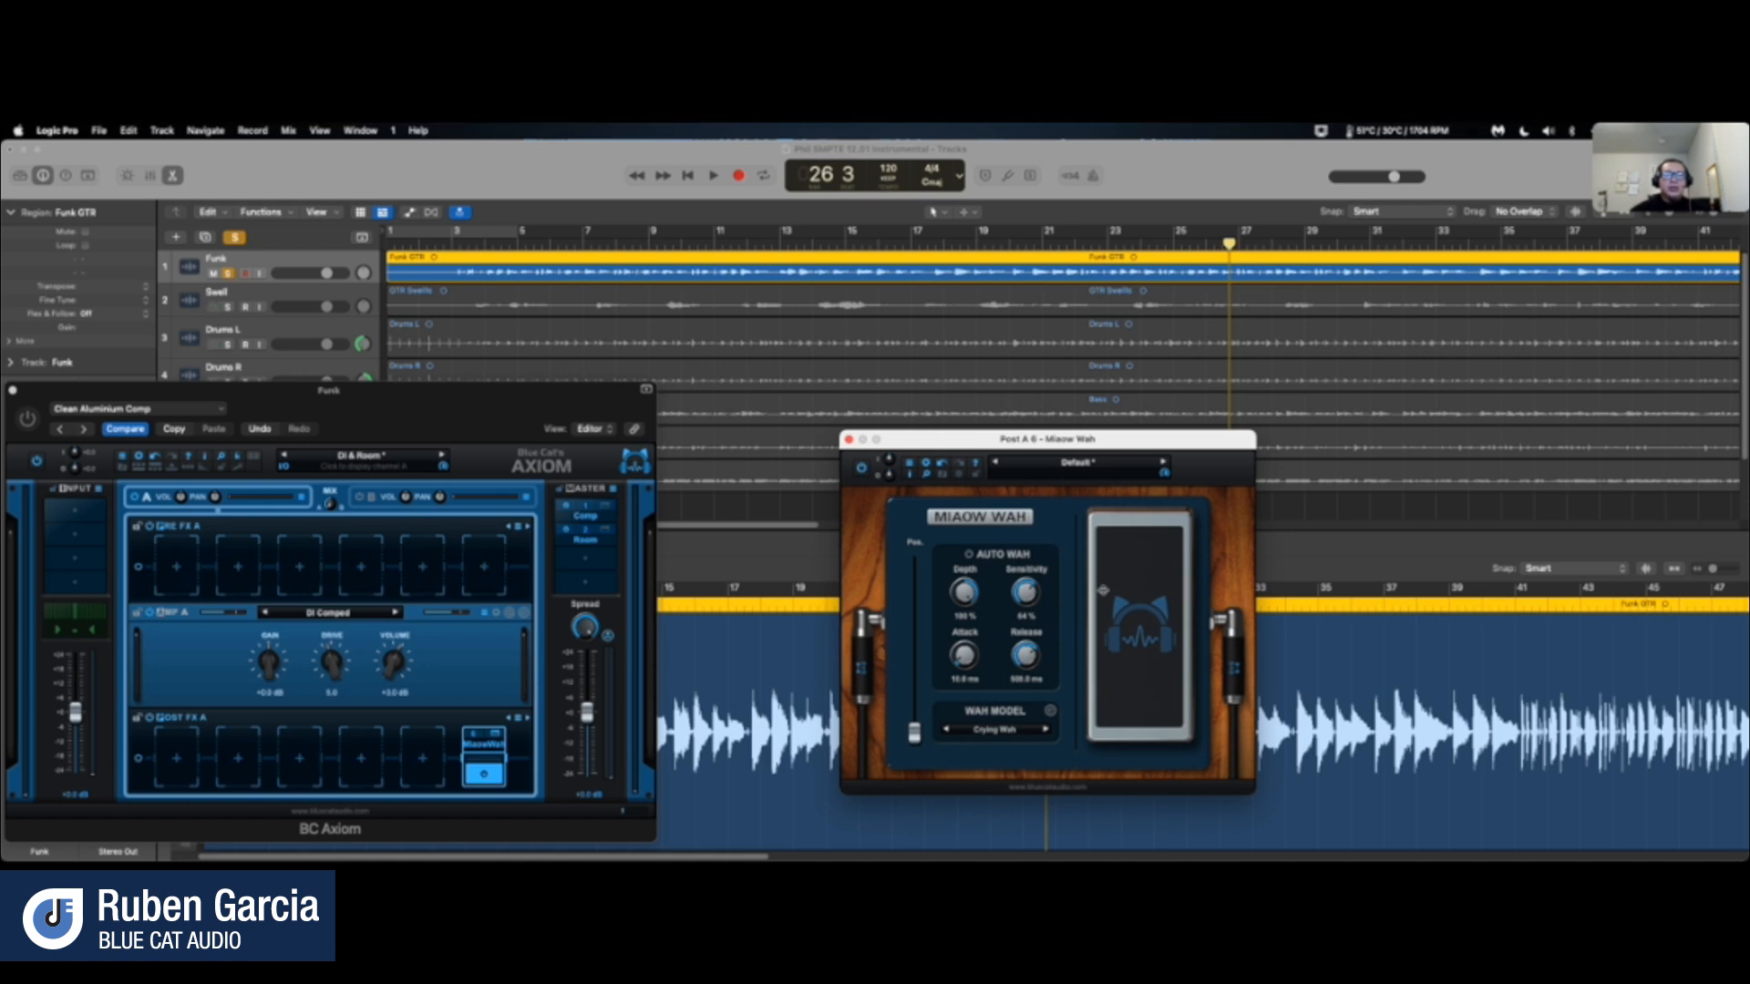
- Rock the Miaow Wah pedal through its position range and leave it near the lowest position
{"action": "left_click_drag", "start_coordinate": [1131, 592], "coordinate": [1154, 452]}
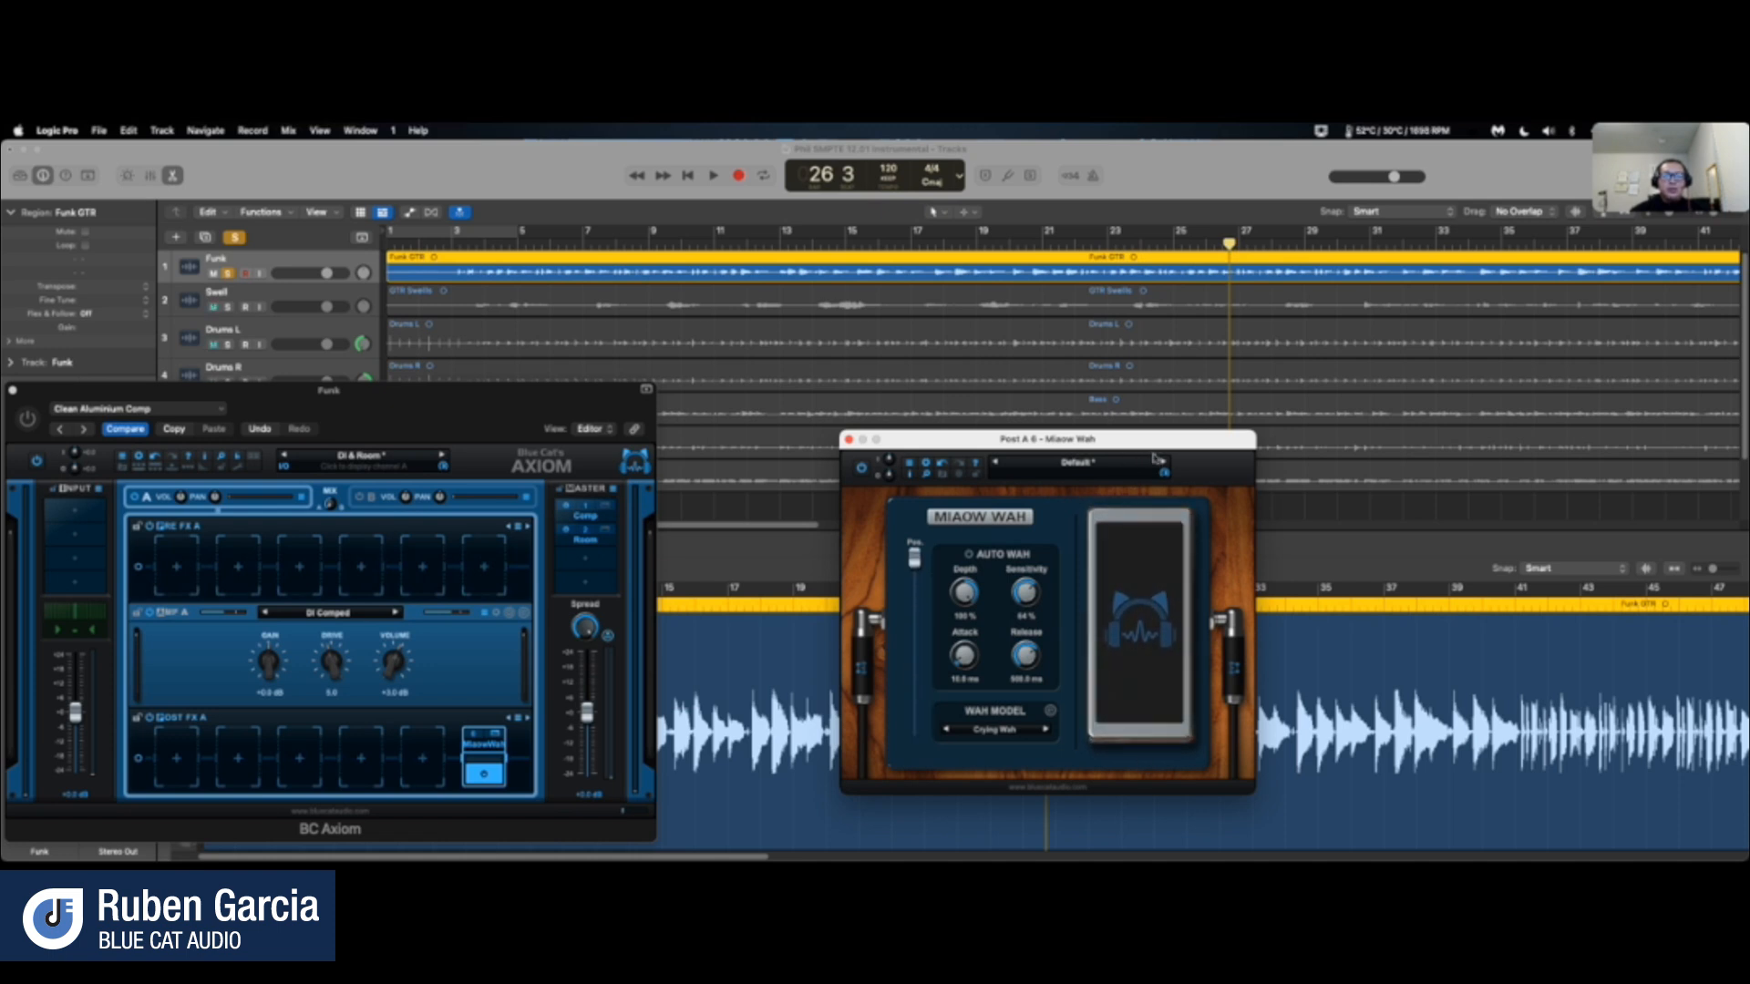
{"action": "left_click_drag", "start_coordinate": [1154, 452], "coordinate": [1136, 630]}
{"action": "left_click_drag", "start_coordinate": [1141, 700], "coordinate": [1153, 754]}
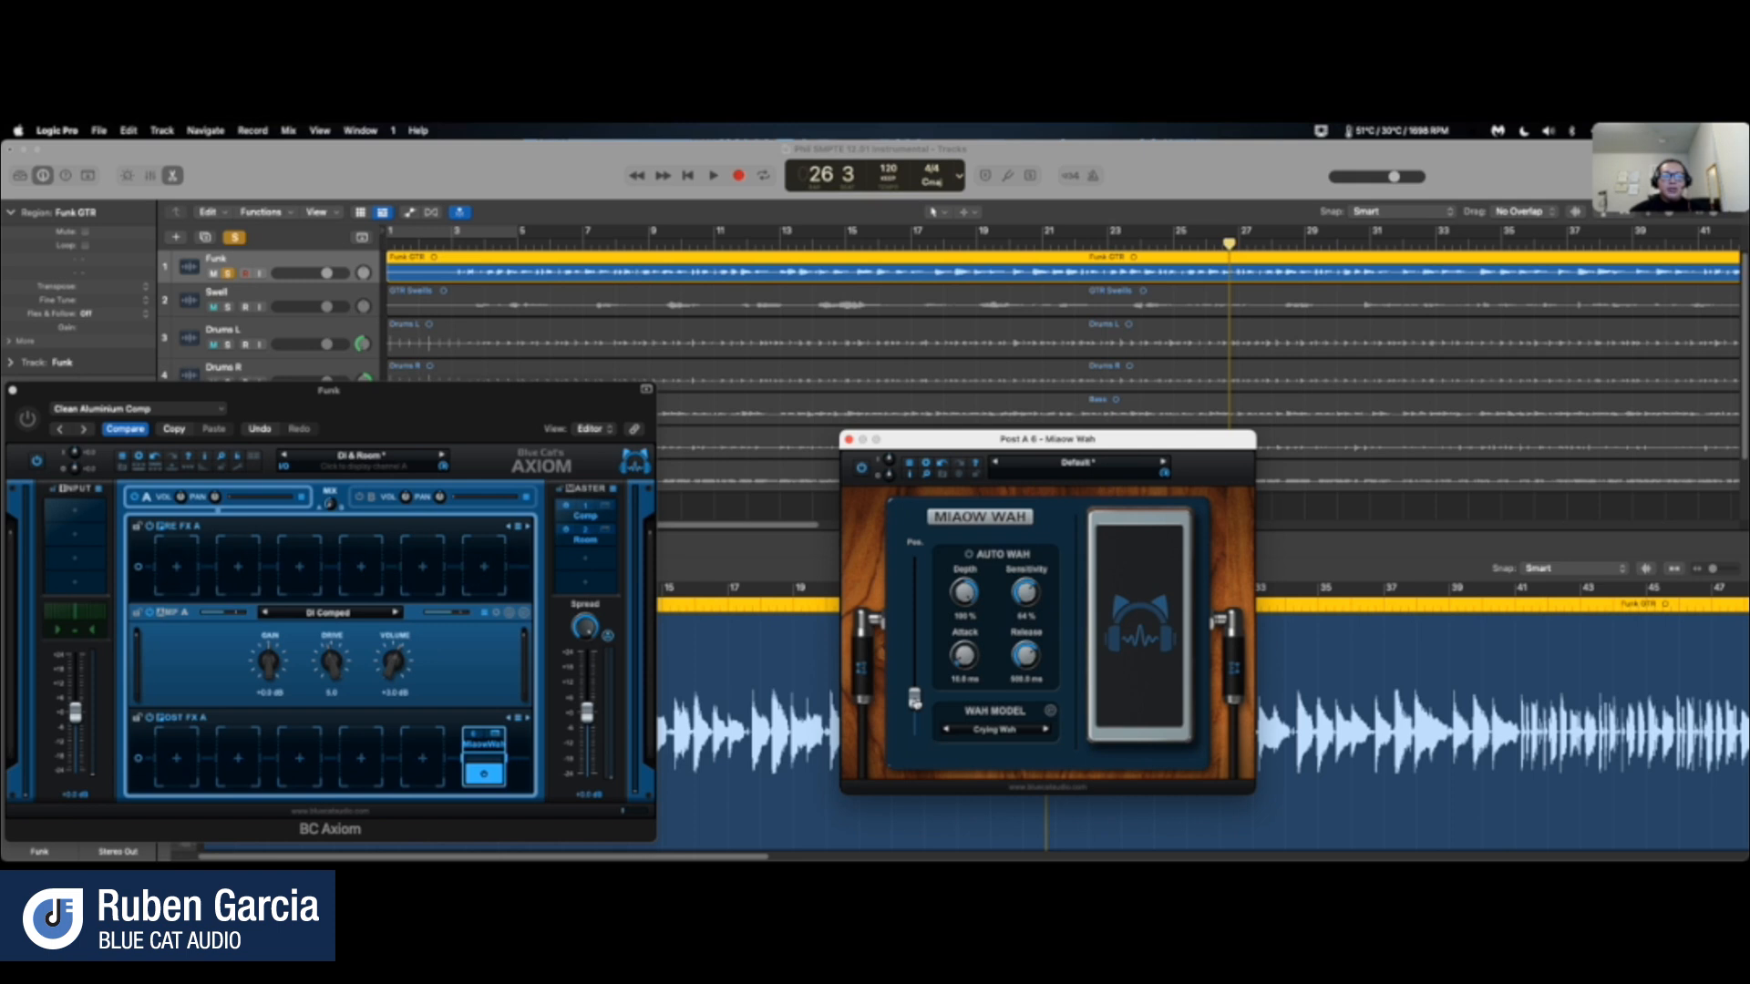
{"action": "left_click_drag", "start_coordinate": [915, 700], "coordinate": [903, 736]}
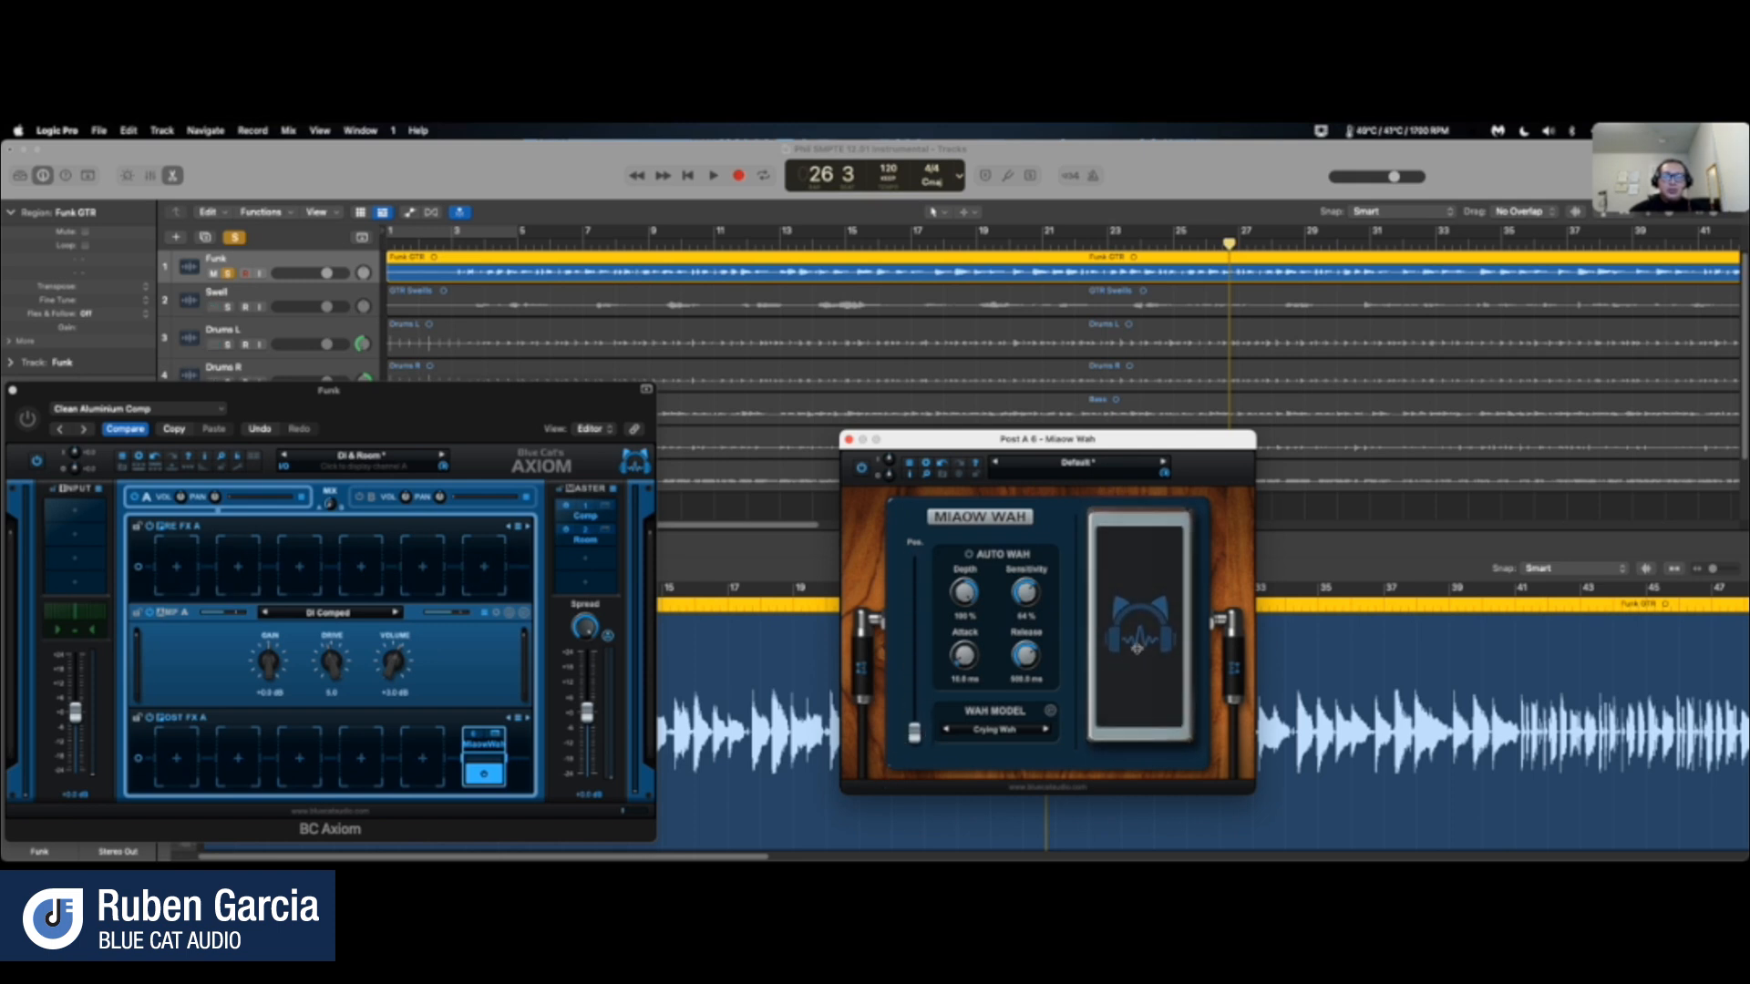
{"action": "left_click_drag", "start_coordinate": [1139, 635], "coordinate": [1156, 548]}
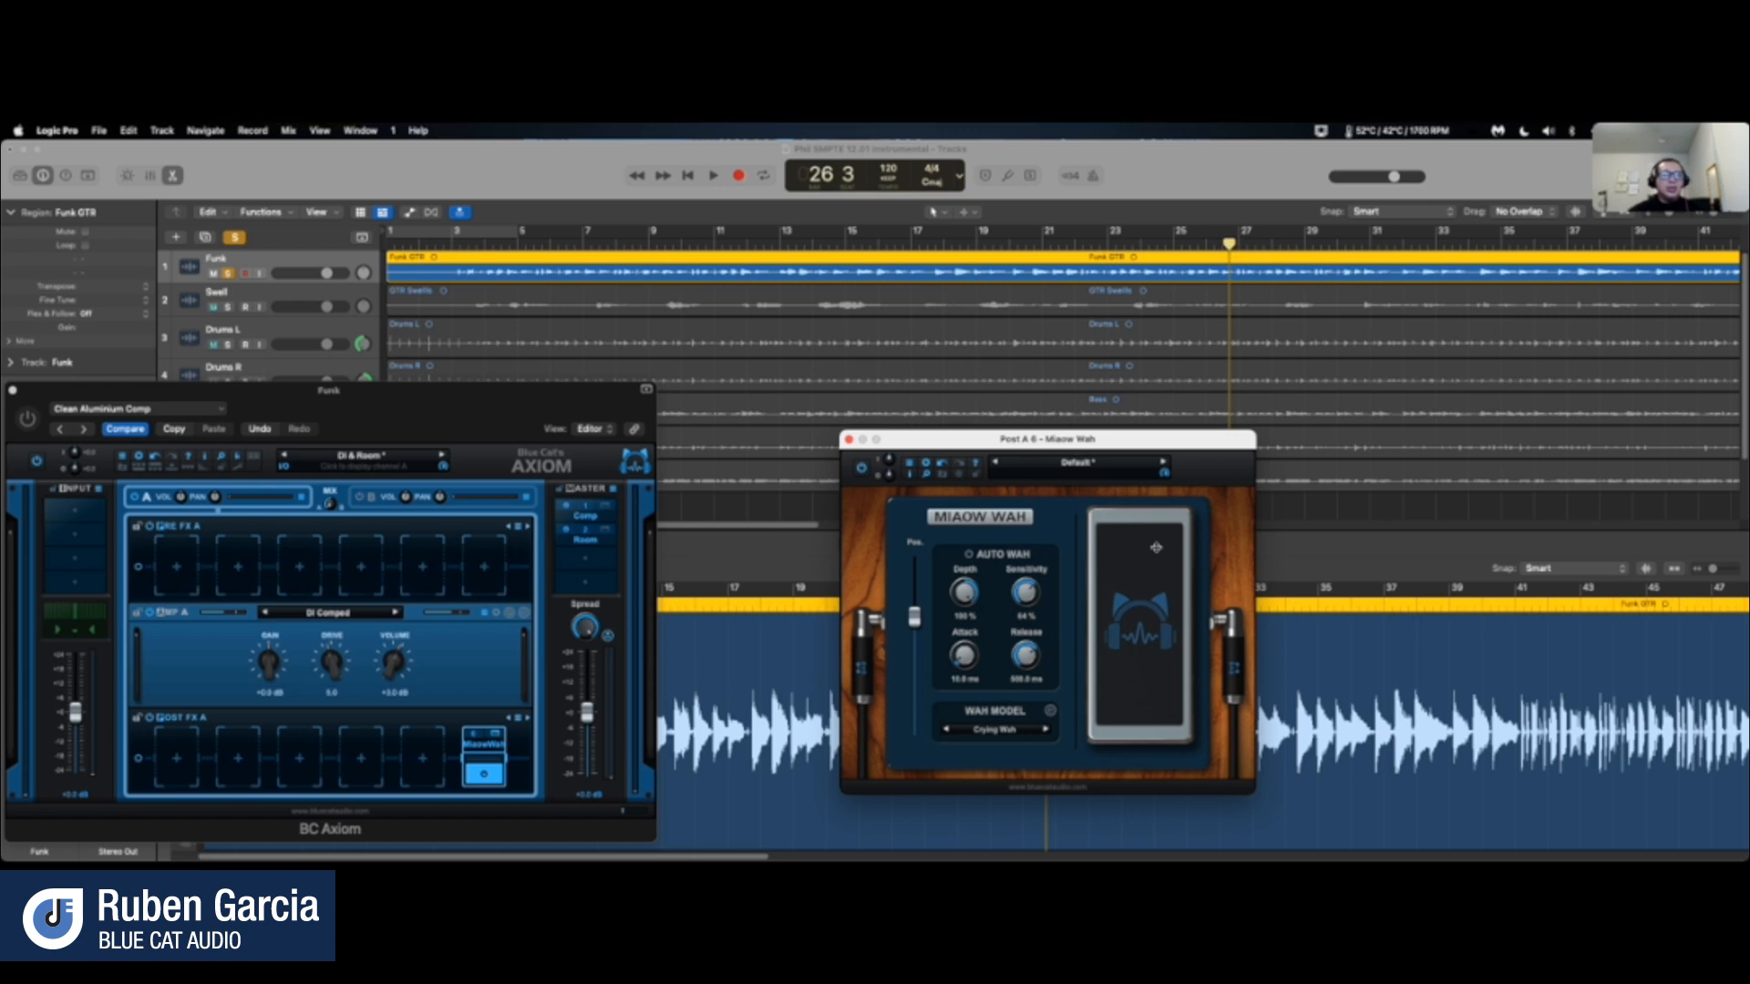
{"action": "left_click_drag", "start_coordinate": [1112, 622], "coordinate": [1096, 710]}
- Switch Axiom back on, shift its window off the channel strip and play the soloed Funk track from bar 3
{"action": "left_click", "coordinate": [454, 244]}
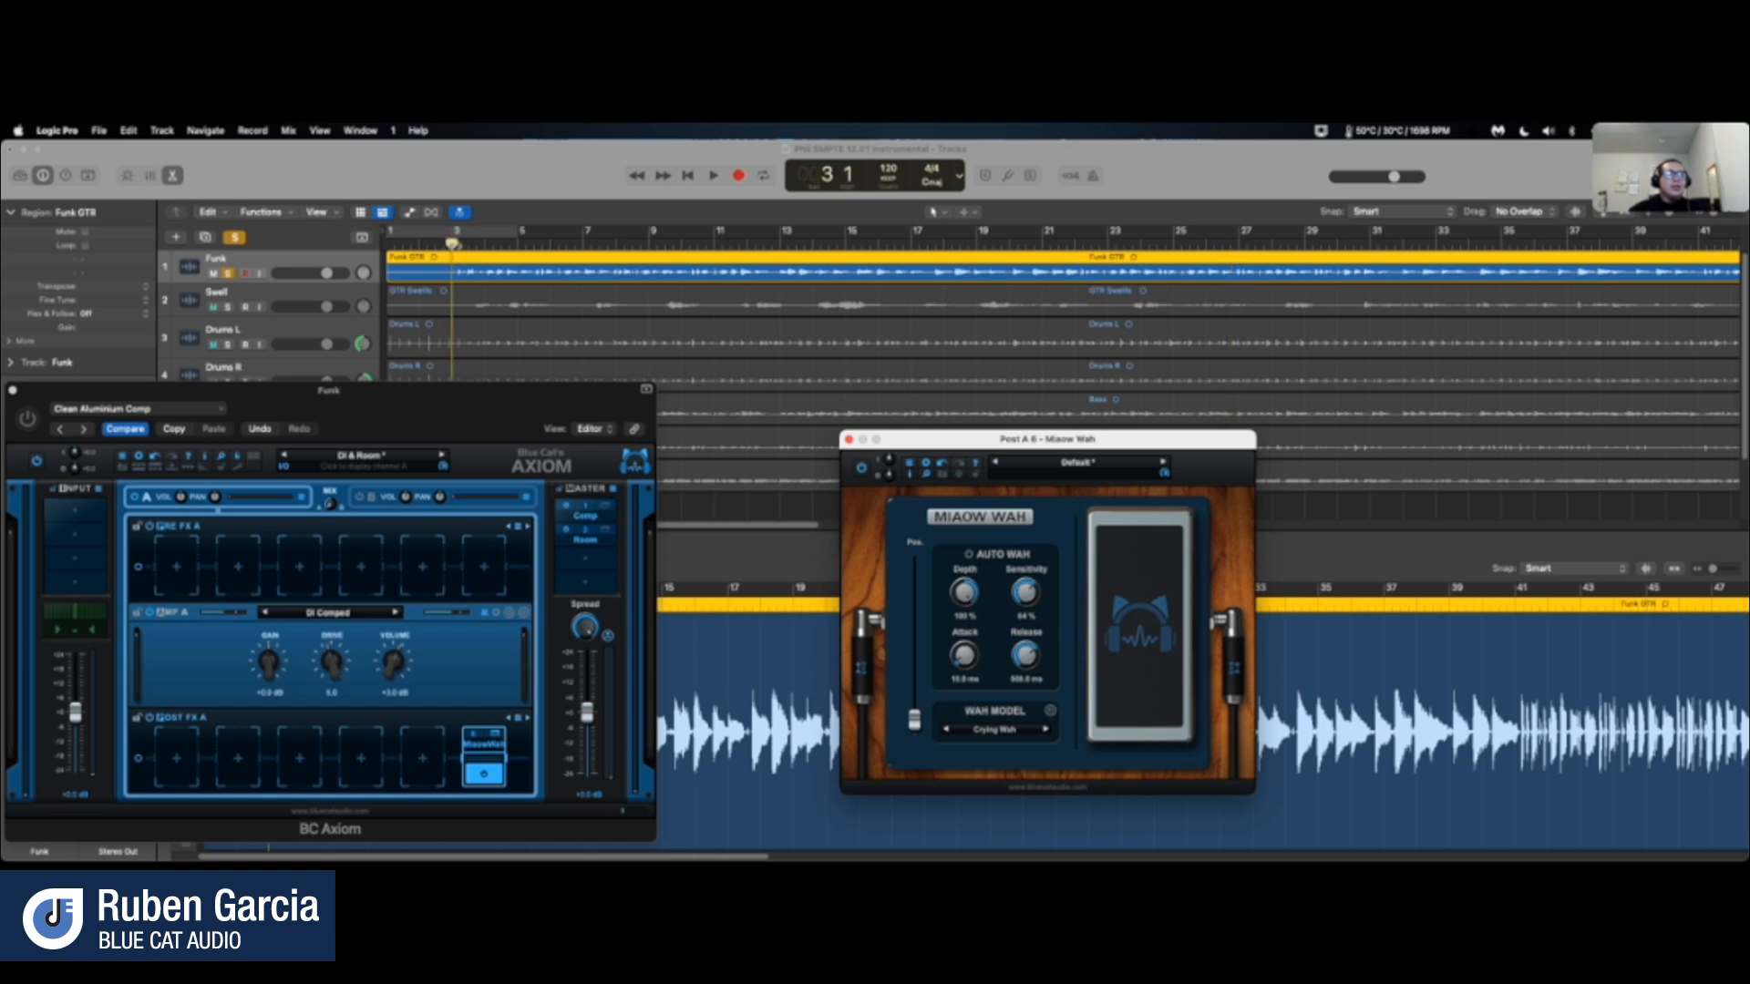
{"action": "left_click", "coordinate": [28, 418]}
{"action": "left_click_drag", "start_coordinate": [55, 398], "coordinate": [145, 371]}
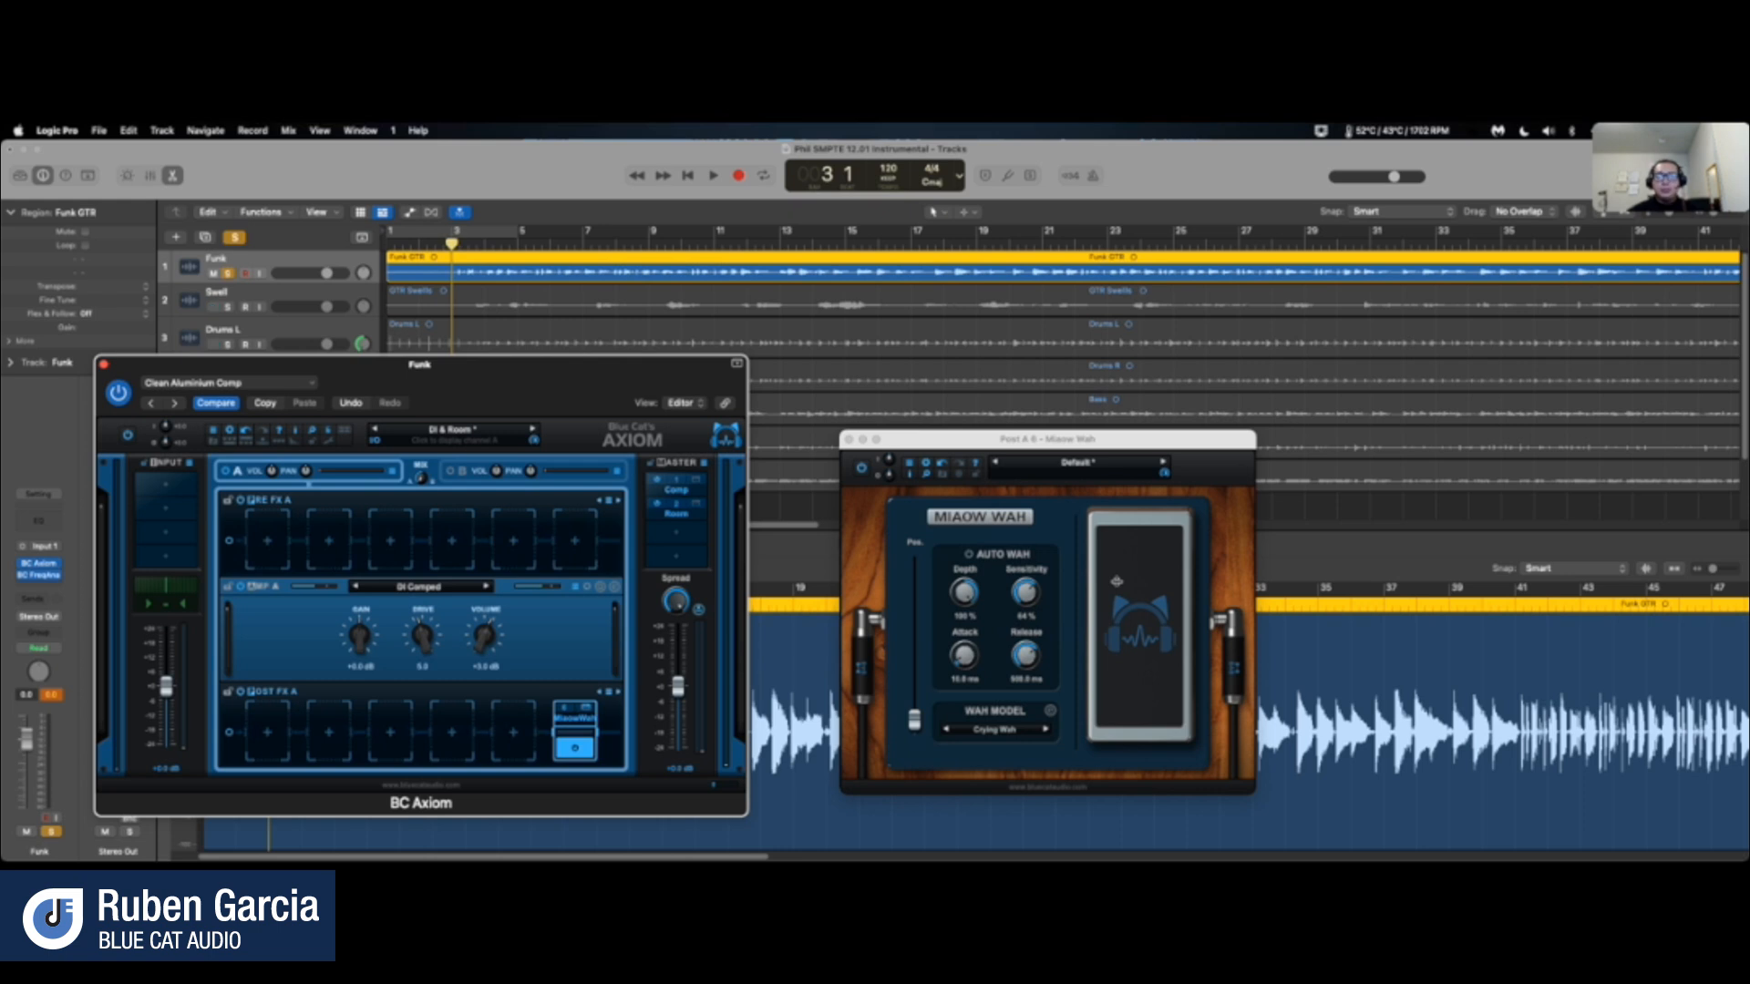
{"action": "key", "text": "space"}
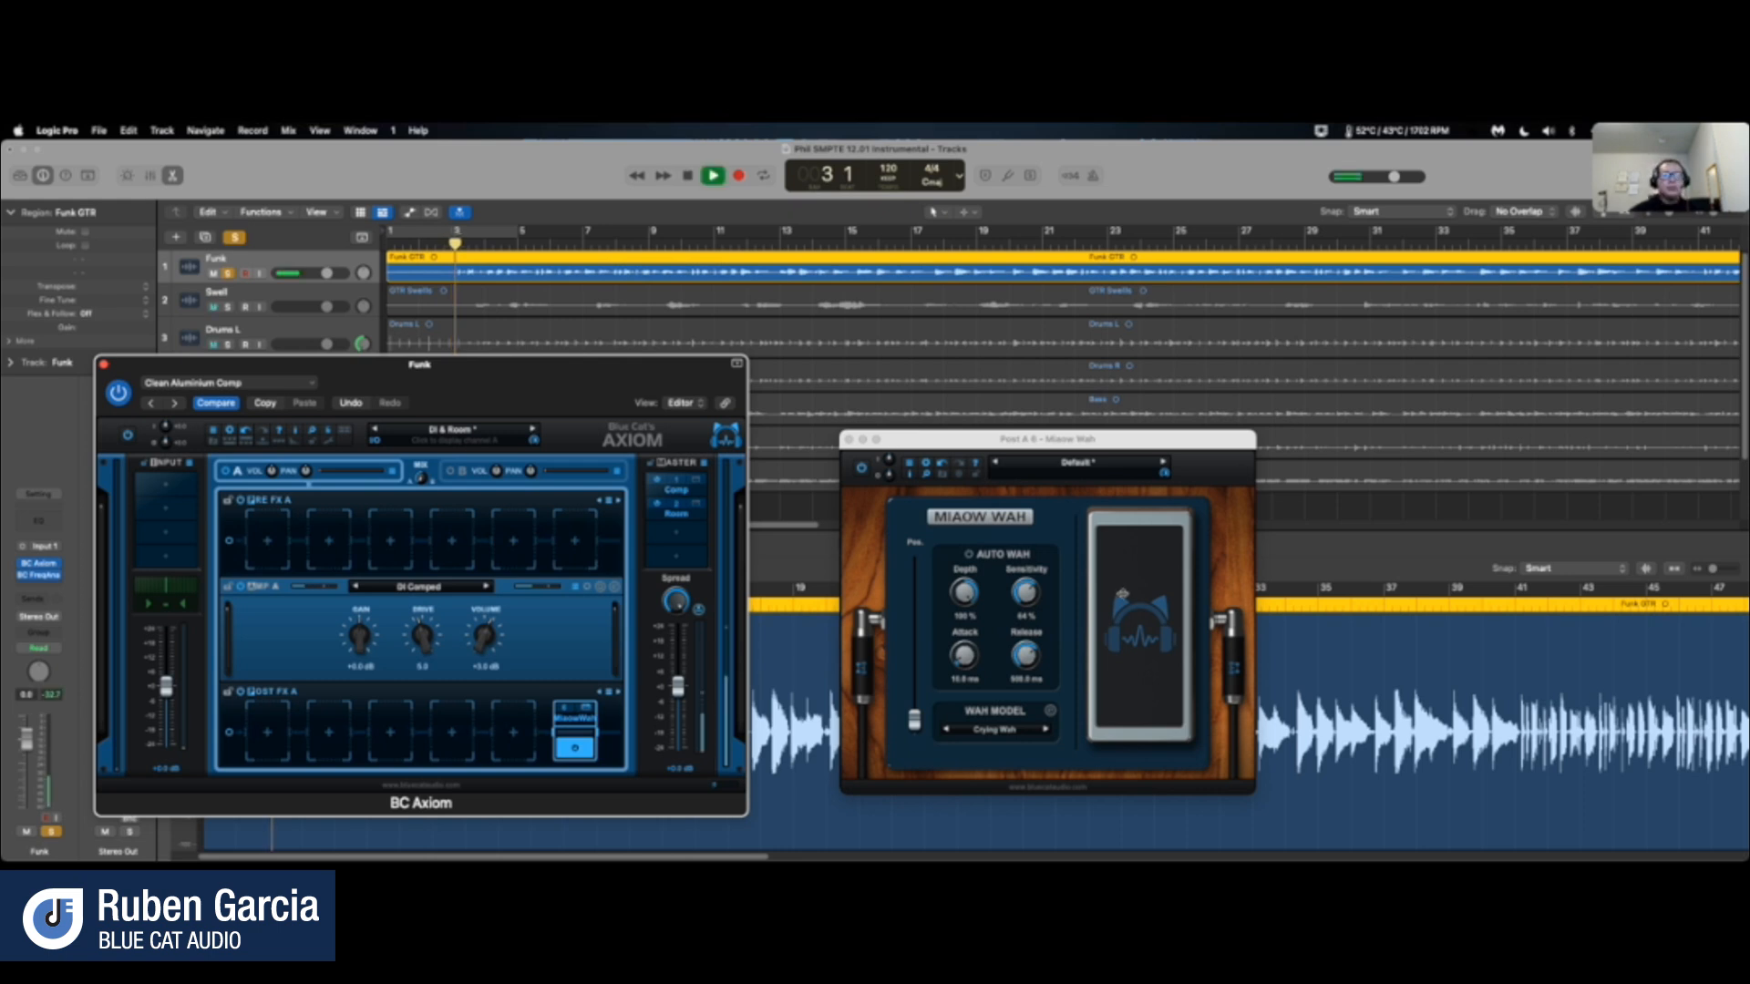
- Sweep the Miaow Wah pedal up and down repeatedly while the Funk guitar plays, ending with playback stopped
{"action": "left_click", "coordinate": [1139, 665]}
{"action": "mouse_move", "coordinate": [1142, 672]}
{"action": "left_mouse_down"}
{"action": "mouse_move", "coordinate": [1141, 496]}
{"action": "mouse_move", "coordinate": [1136, 705]}
{"action": "left_mouse_up"}
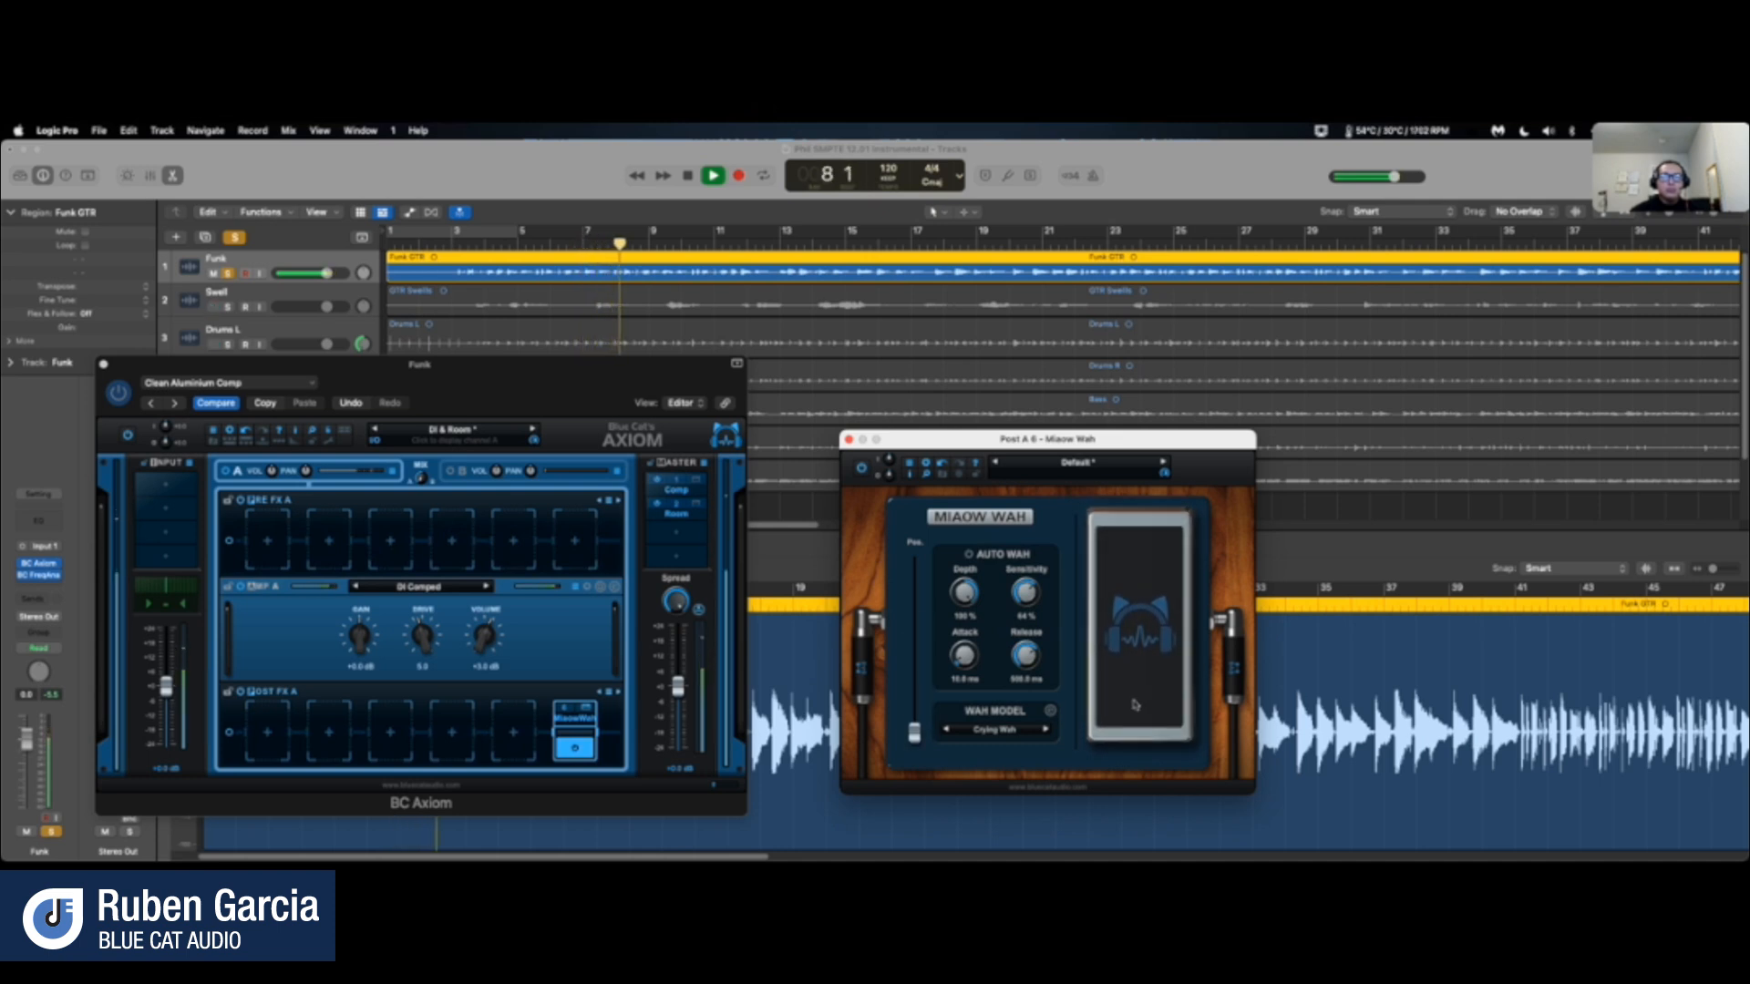
{"action": "left_click_drag", "start_coordinate": [1151, 569], "coordinate": [1131, 656]}
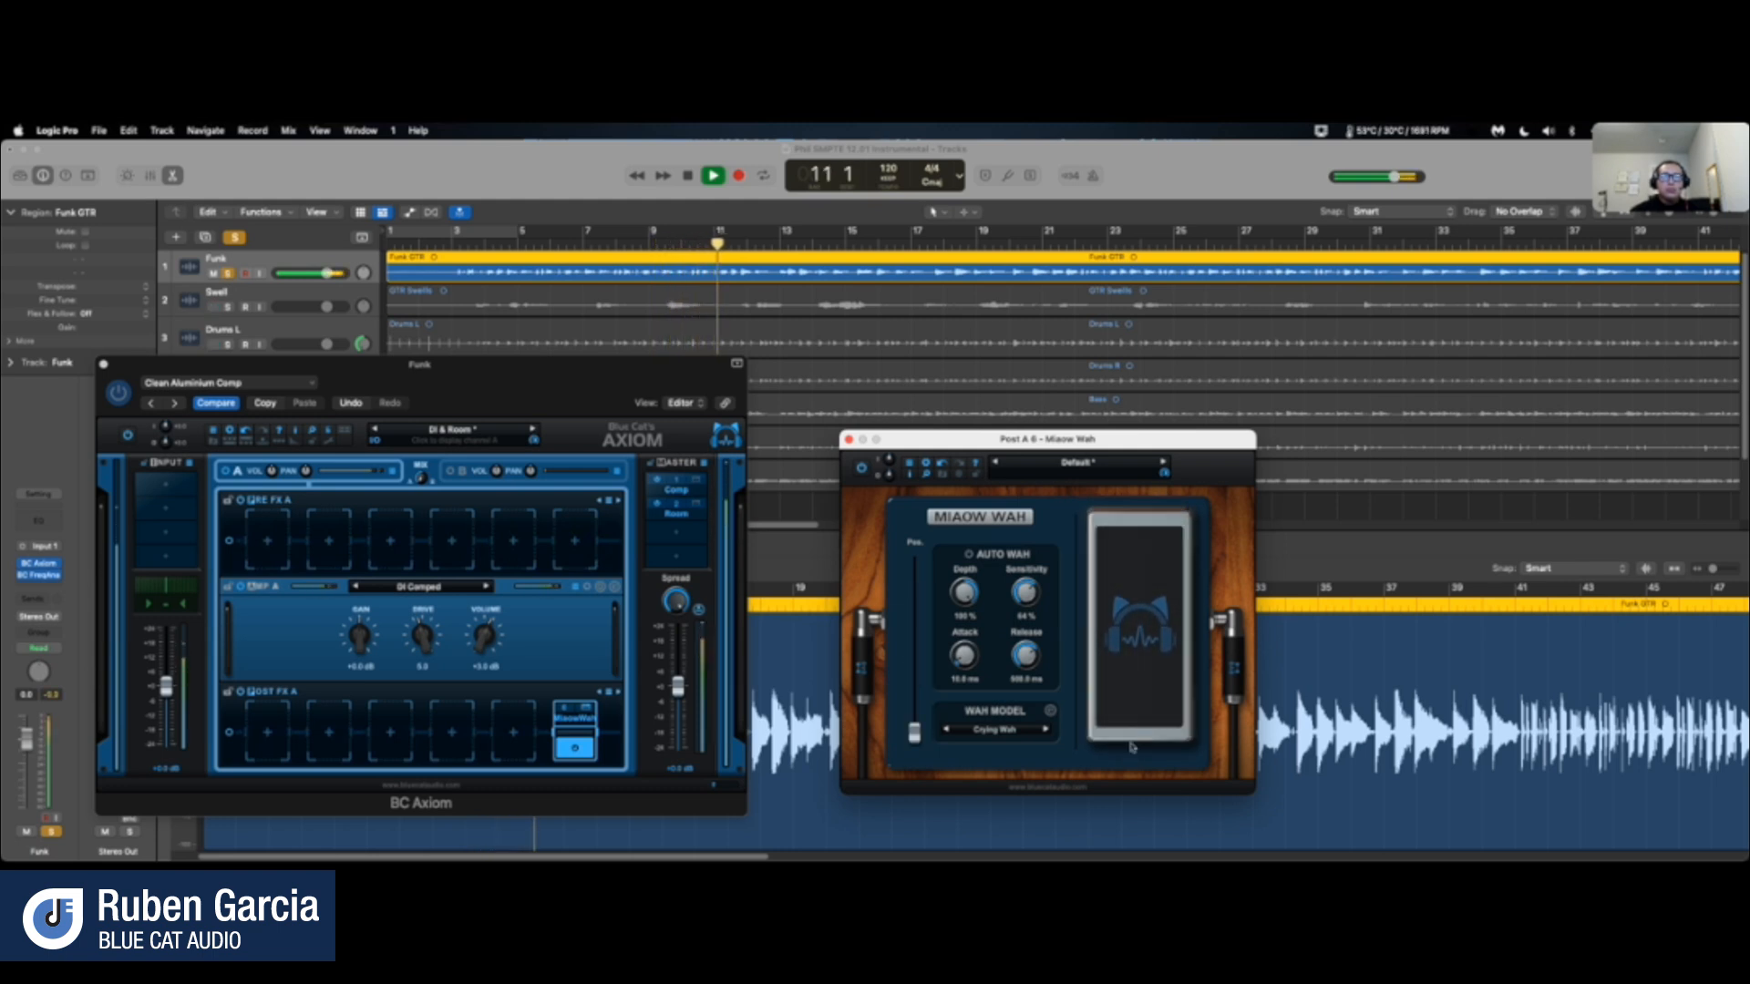
{"action": "left_click_drag", "start_coordinate": [1128, 585], "coordinate": [1160, 629]}
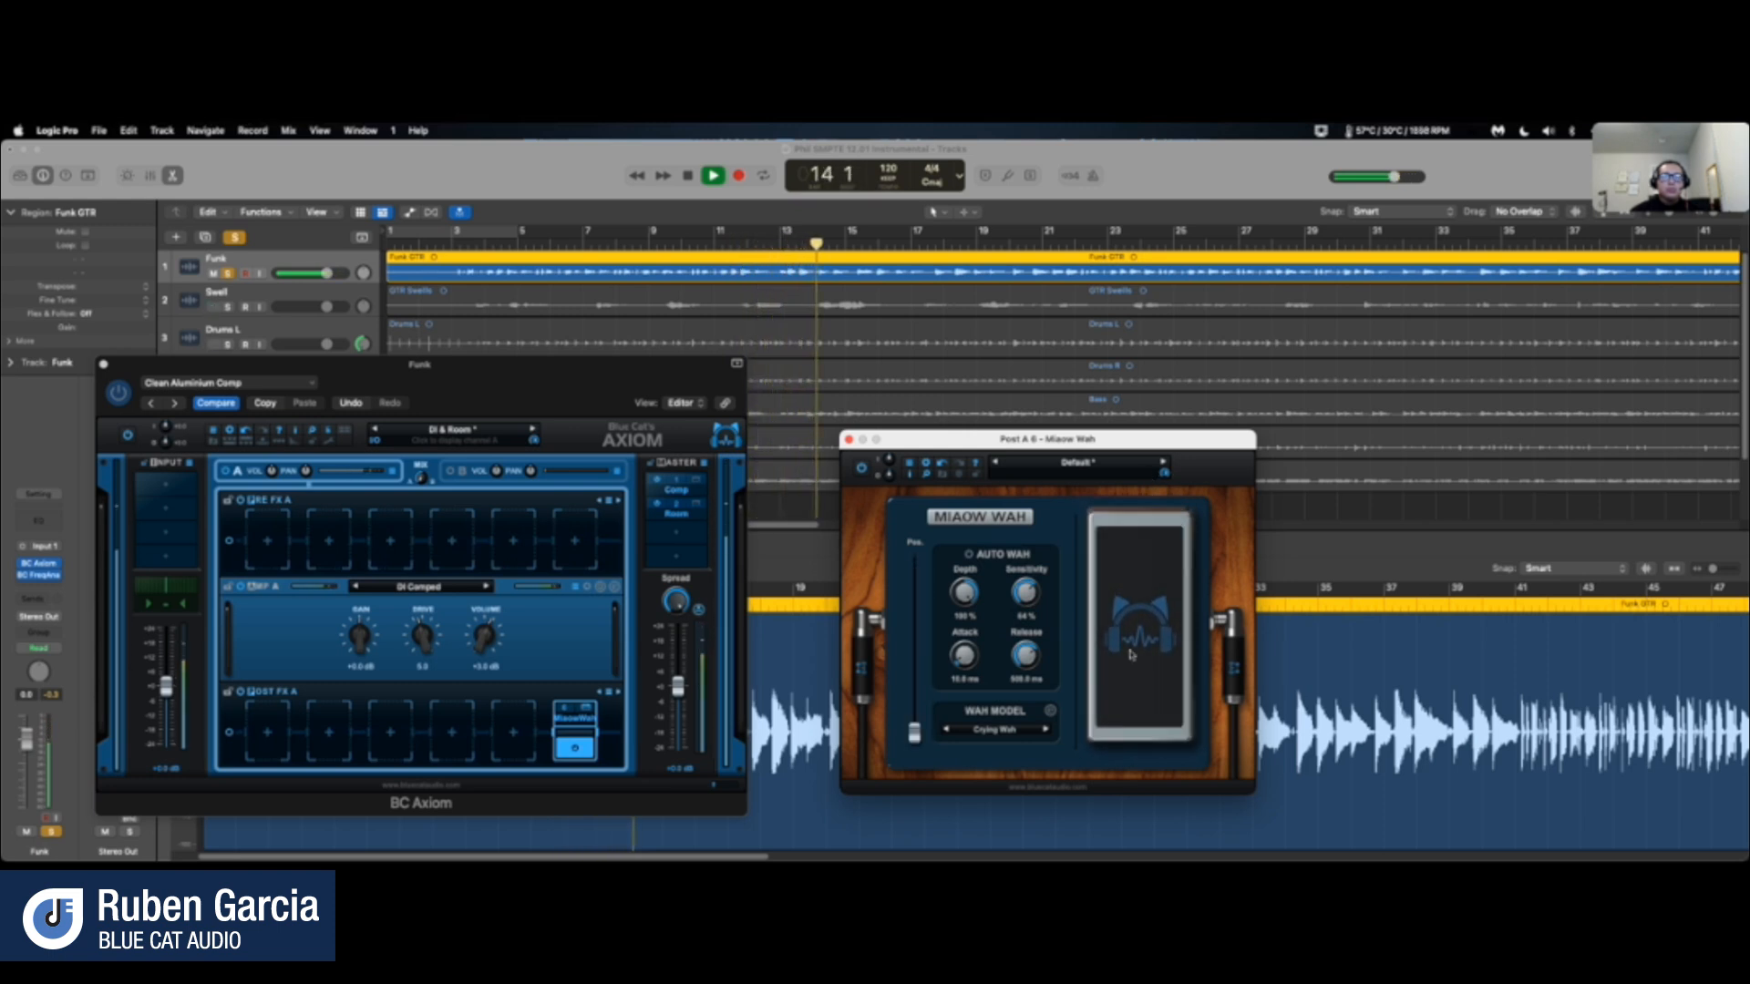
{"action": "left_click_drag", "start_coordinate": [1108, 690], "coordinate": [1123, 576]}
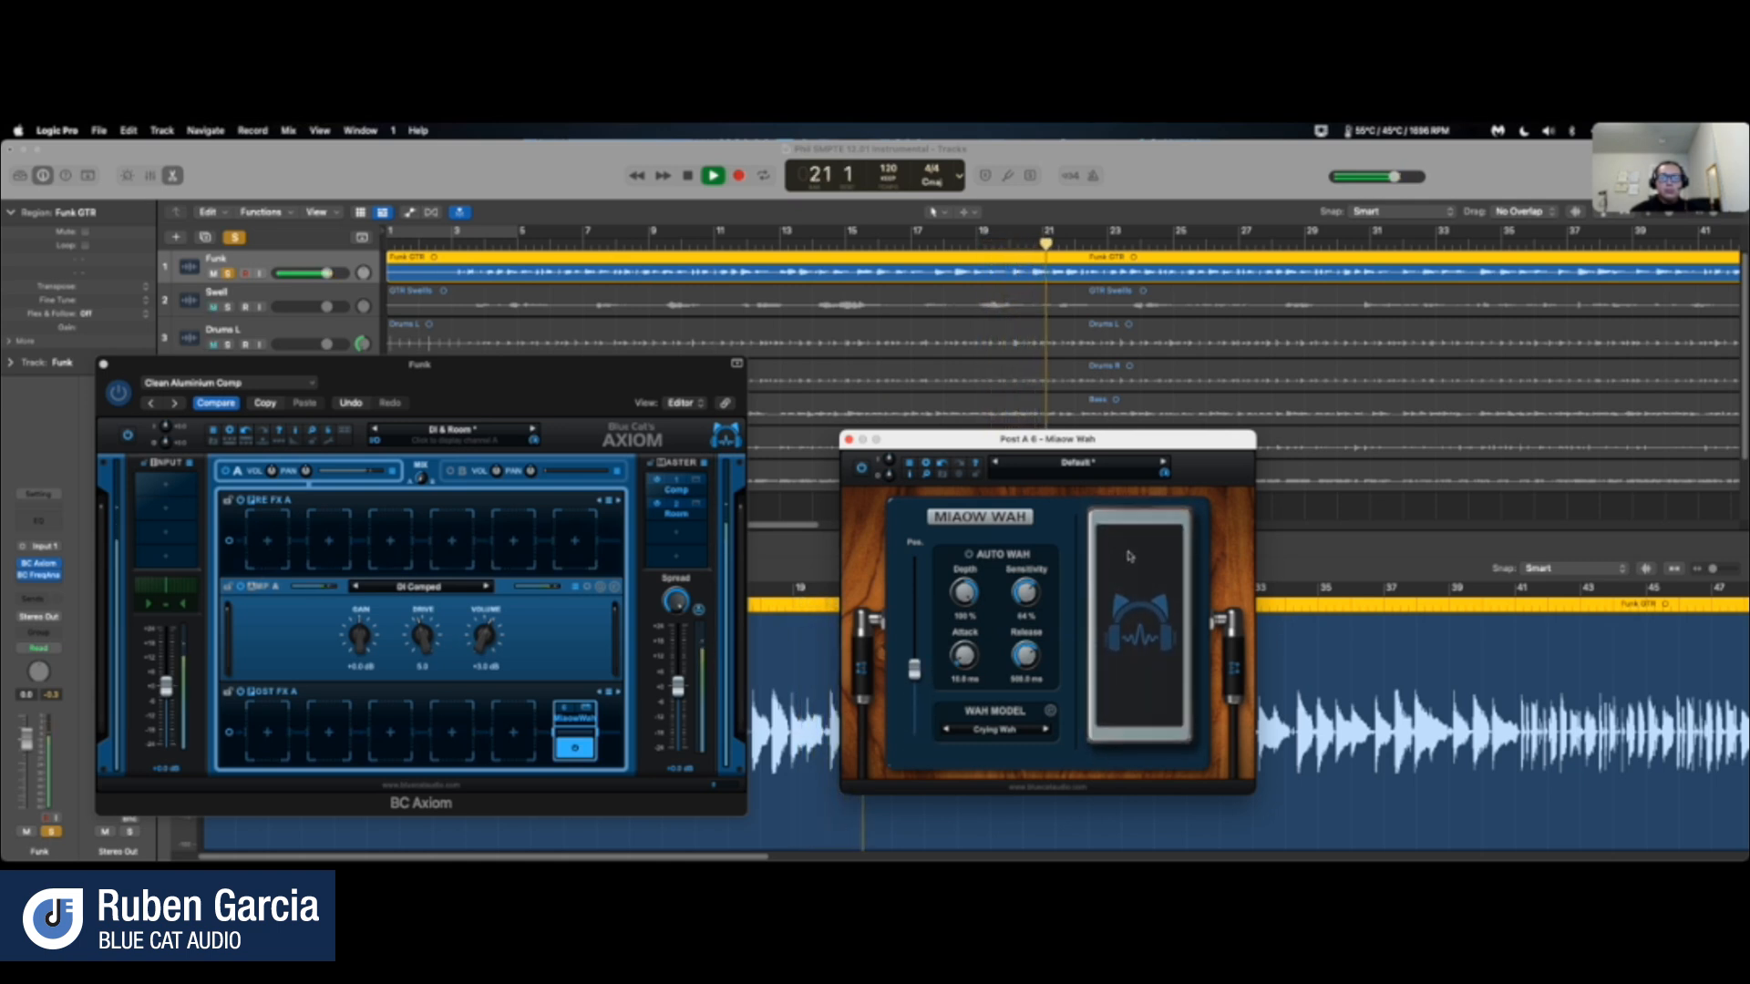
{"action": "left_click_drag", "start_coordinate": [1182, 514], "coordinate": [1069, 711]}
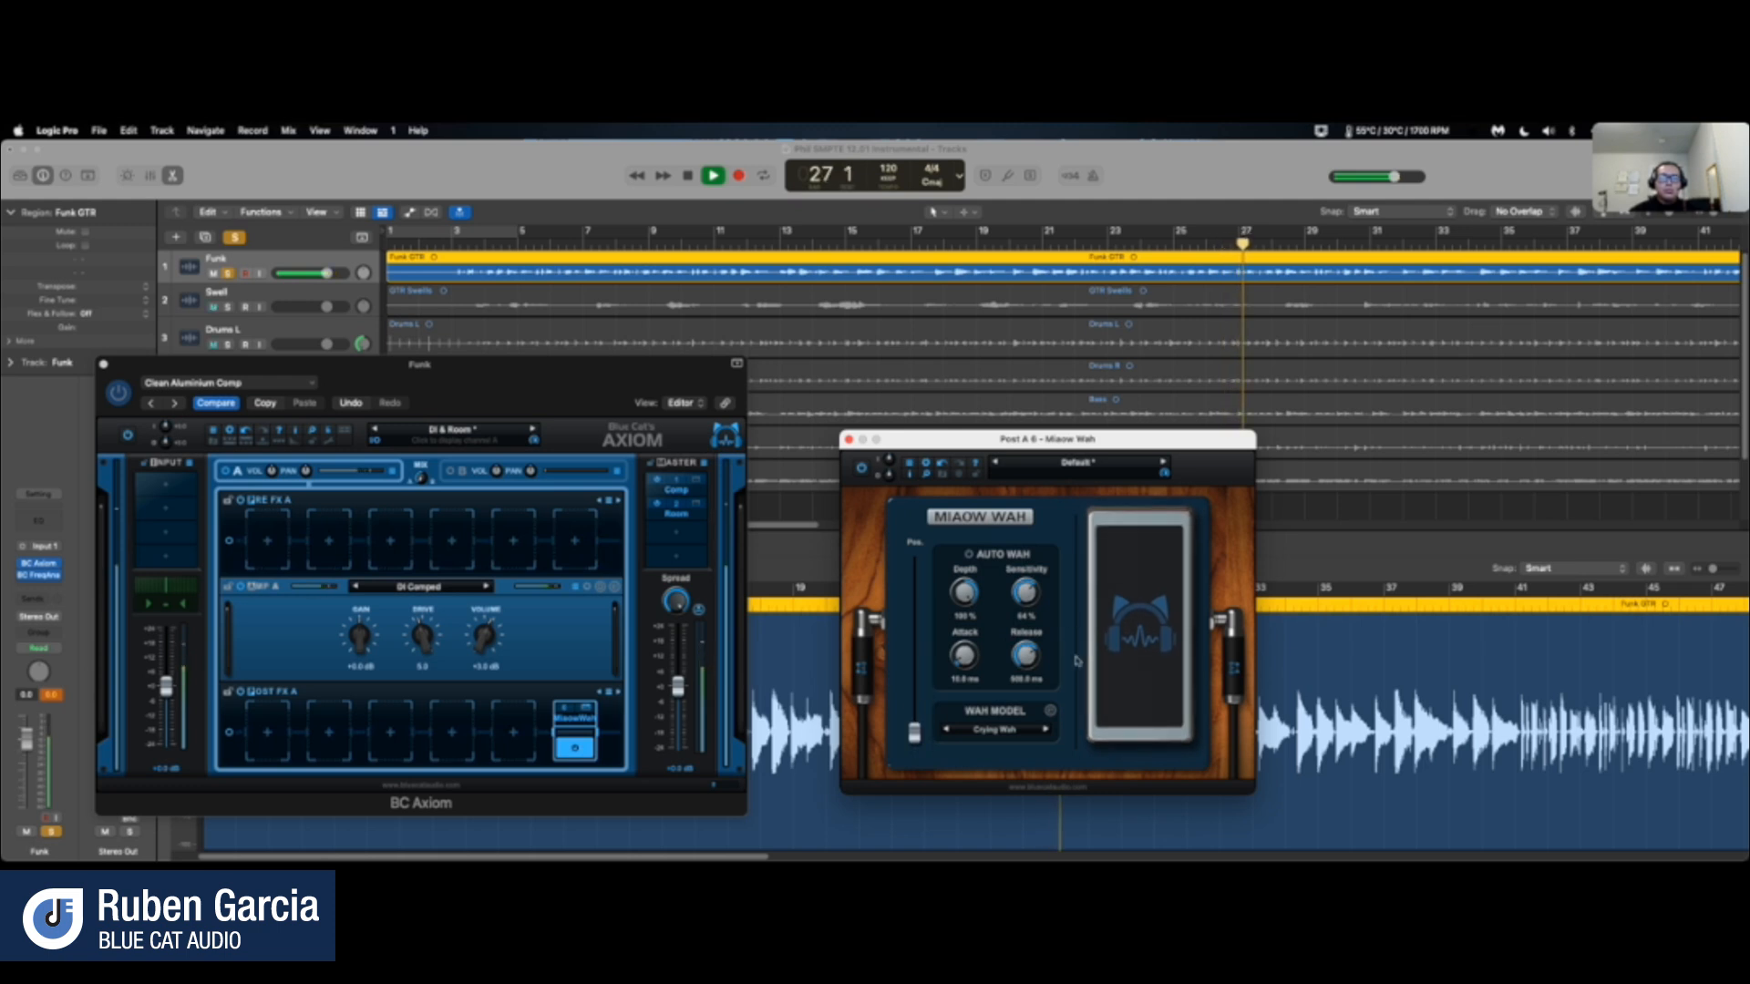
{"action": "left_click_drag", "start_coordinate": [1129, 507], "coordinate": [1100, 696]}
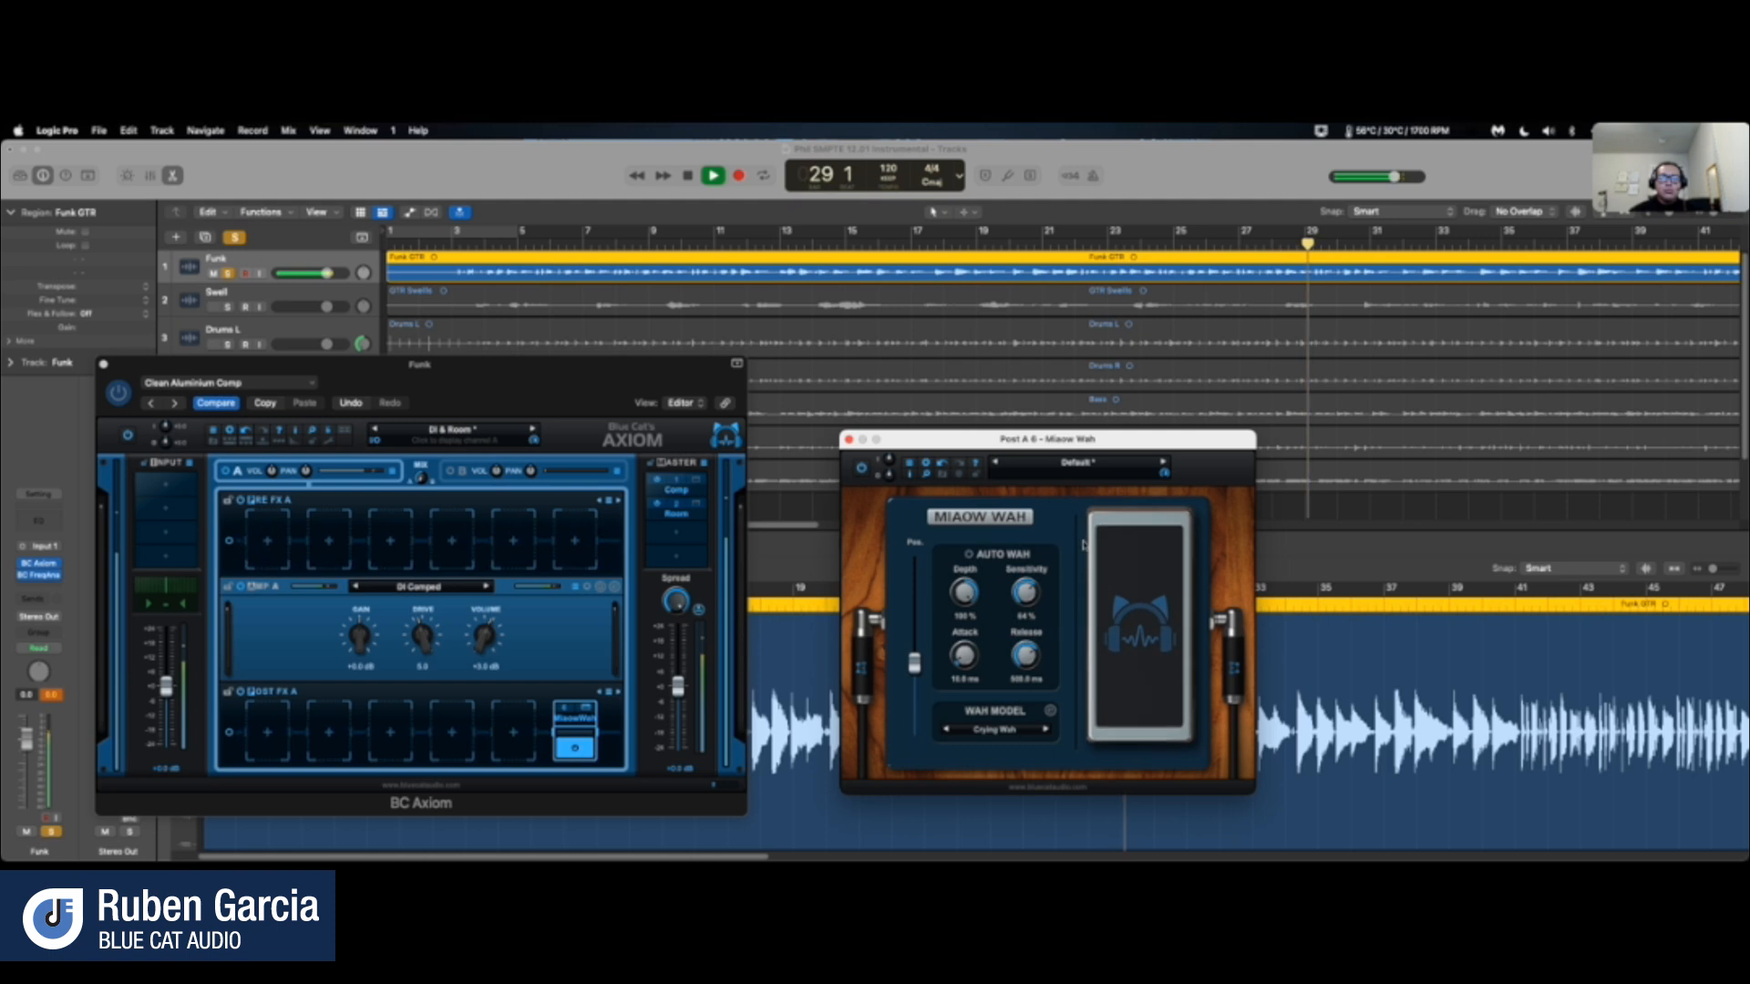
{"action": "left_click_drag", "start_coordinate": [1086, 723], "coordinate": [1125, 602]}
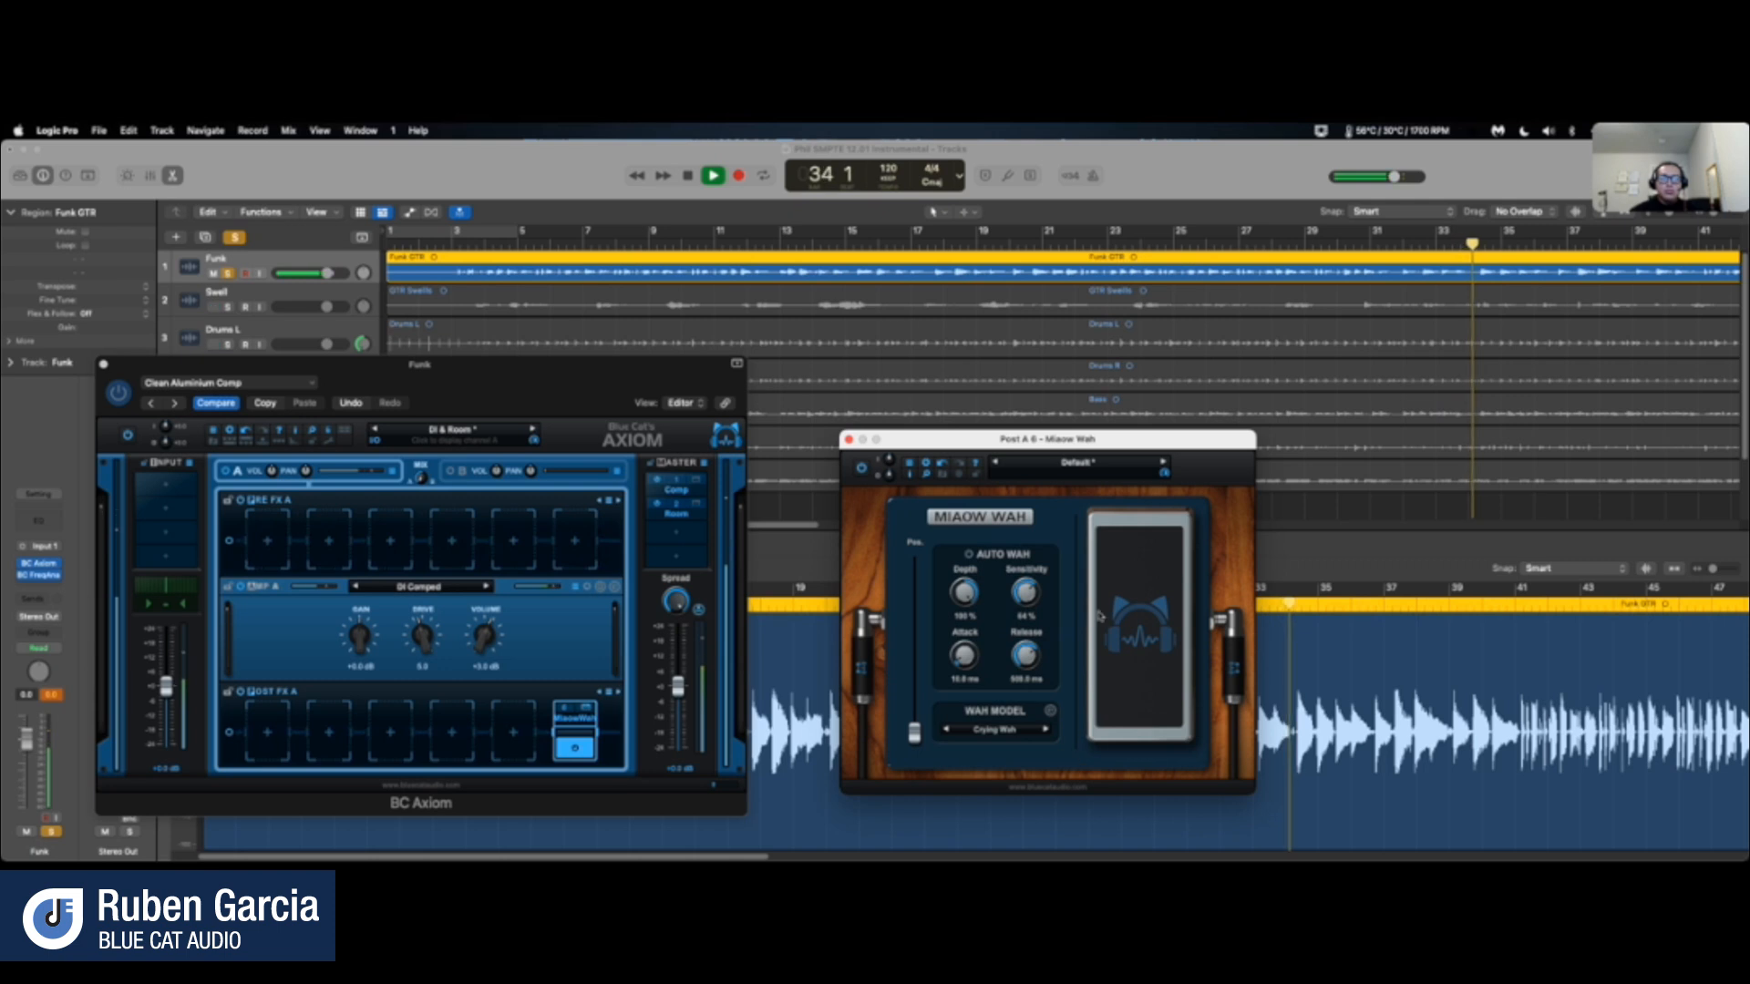
{"action": "left_click_drag", "start_coordinate": [1134, 597], "coordinate": [1137, 501]}
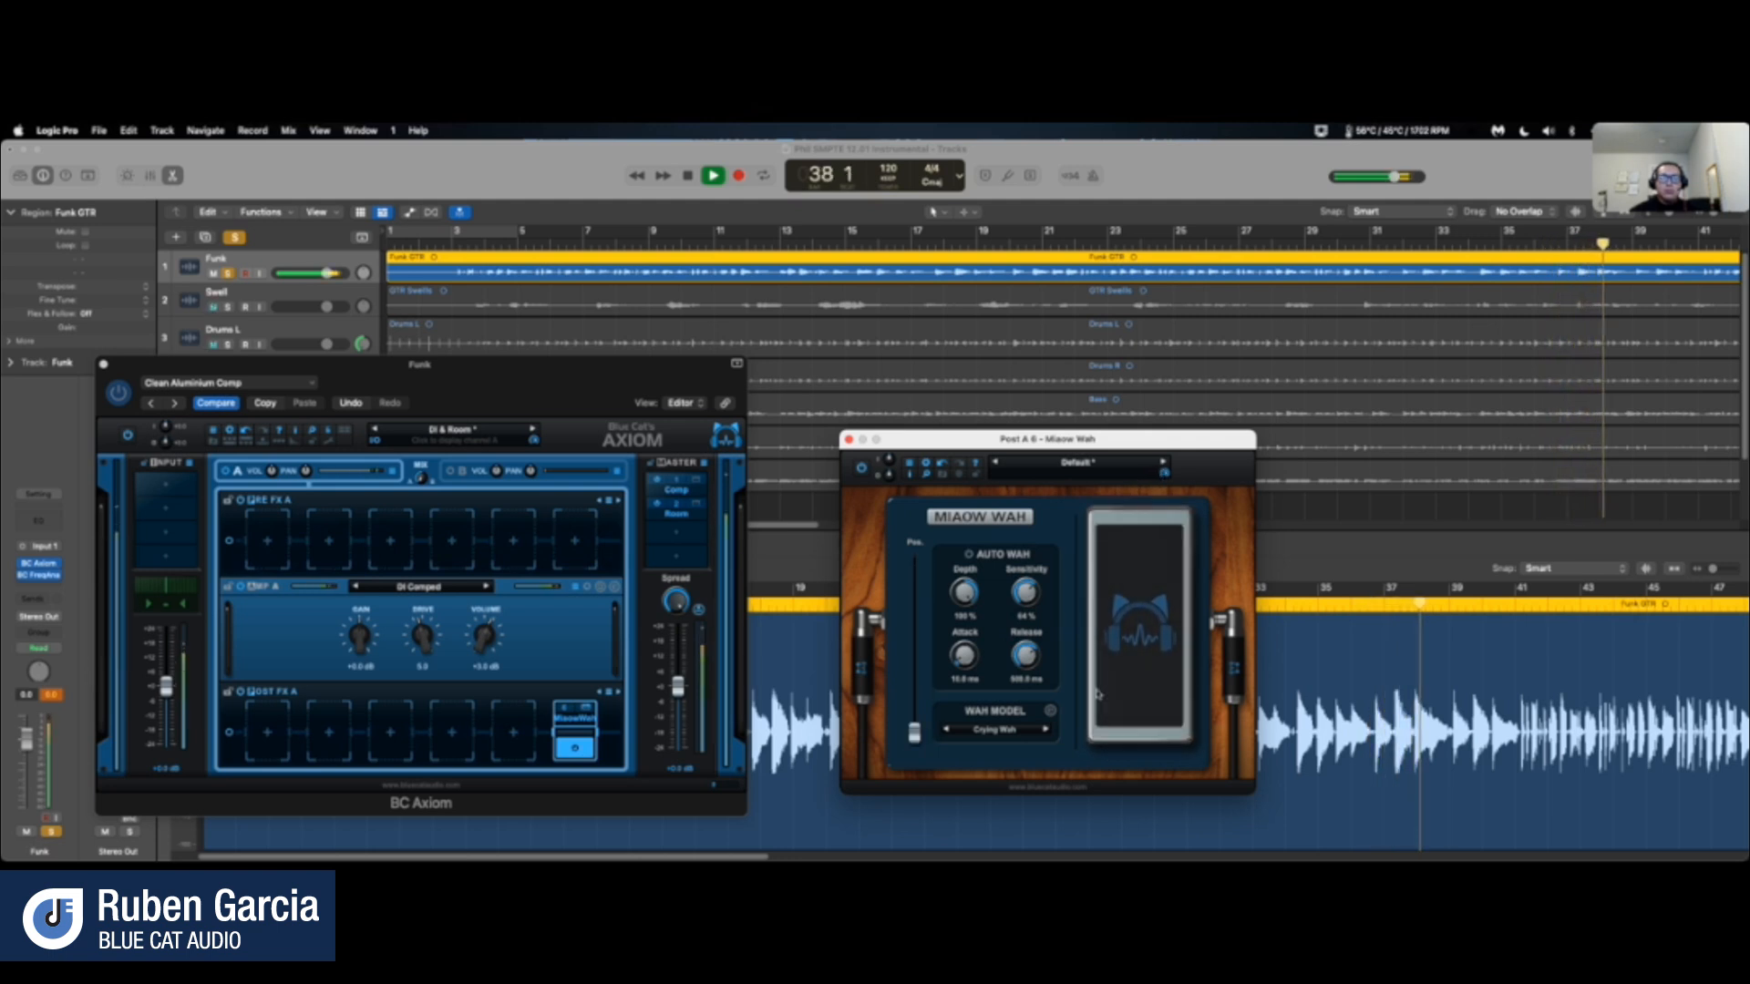
{"action": "left_click_drag", "start_coordinate": [1128, 501], "coordinate": [1087, 679]}
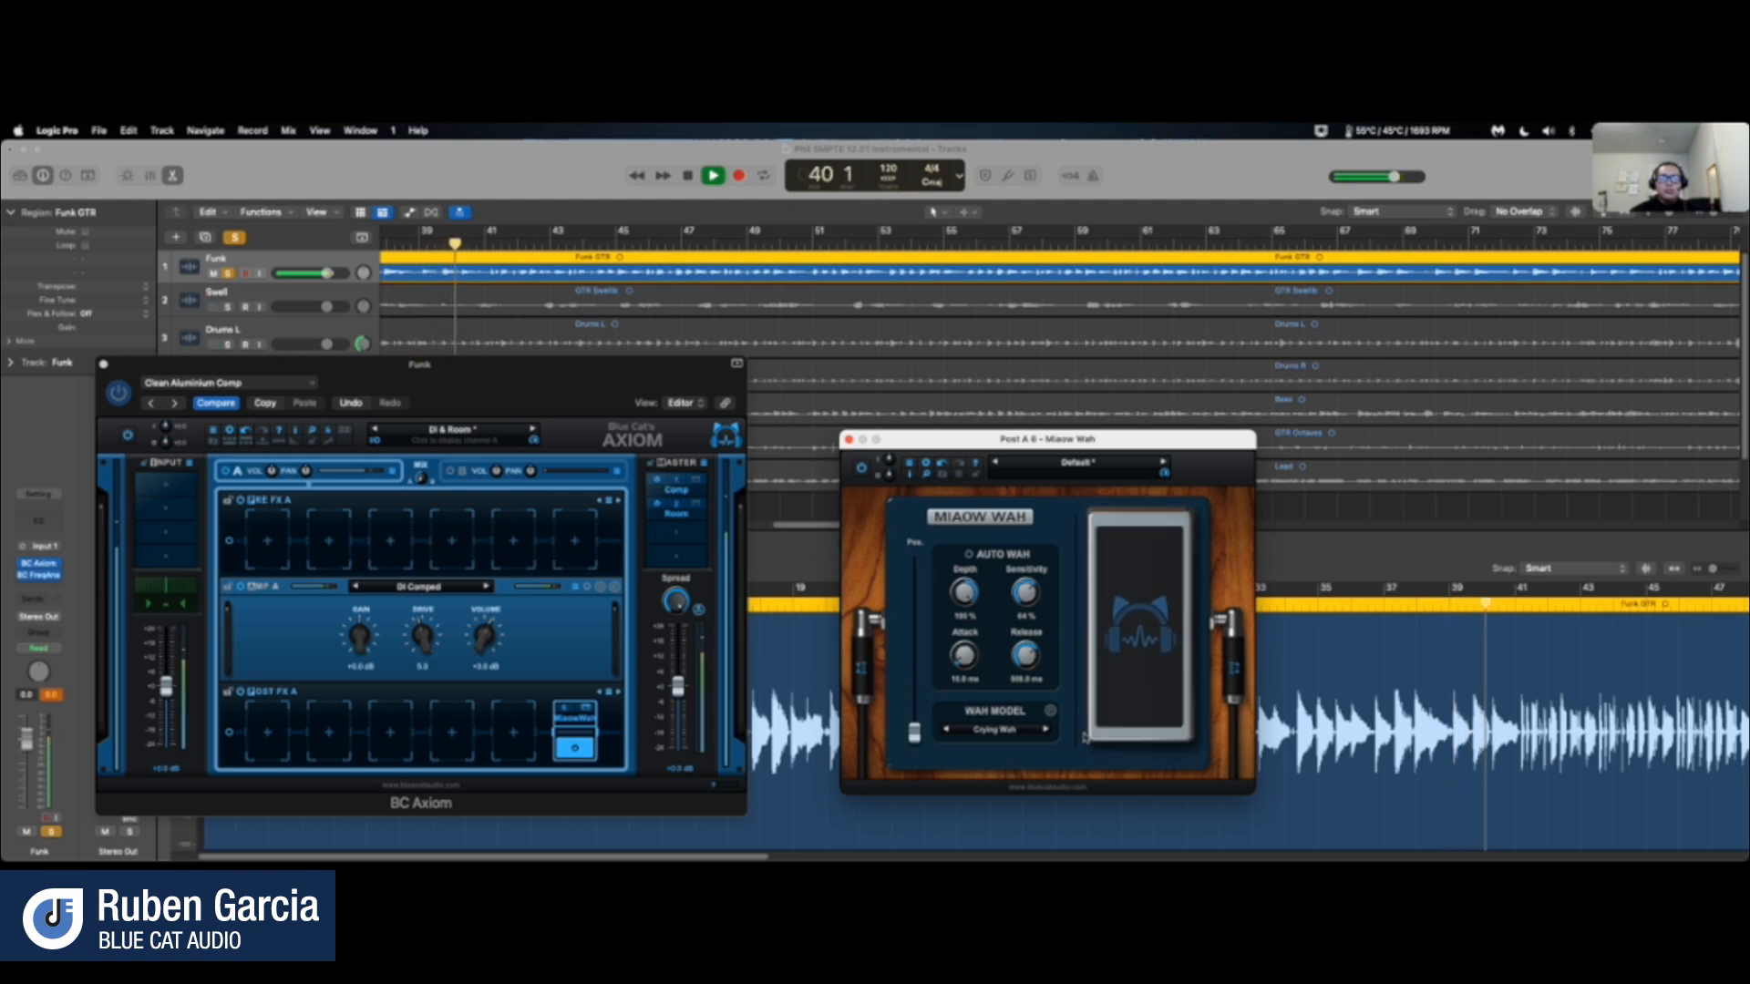
{"action": "left_click_drag", "start_coordinate": [1117, 611], "coordinate": [1105, 529]}
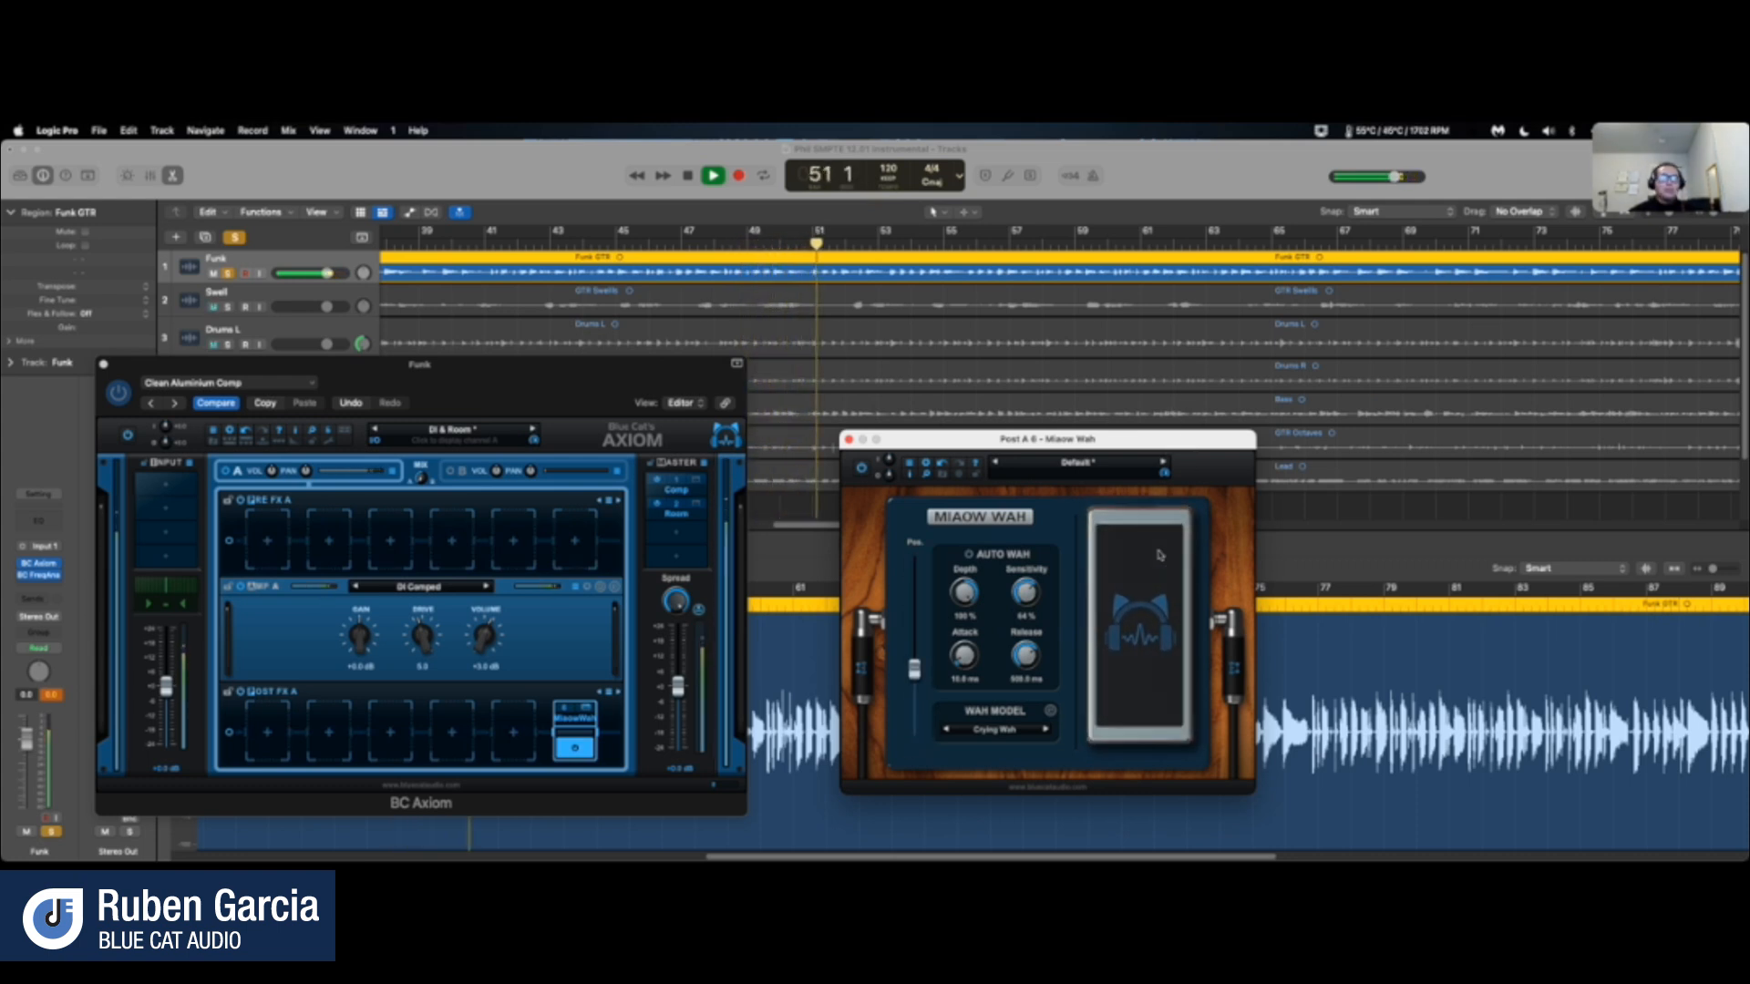
{"action": "left_click", "coordinate": [690, 176]}
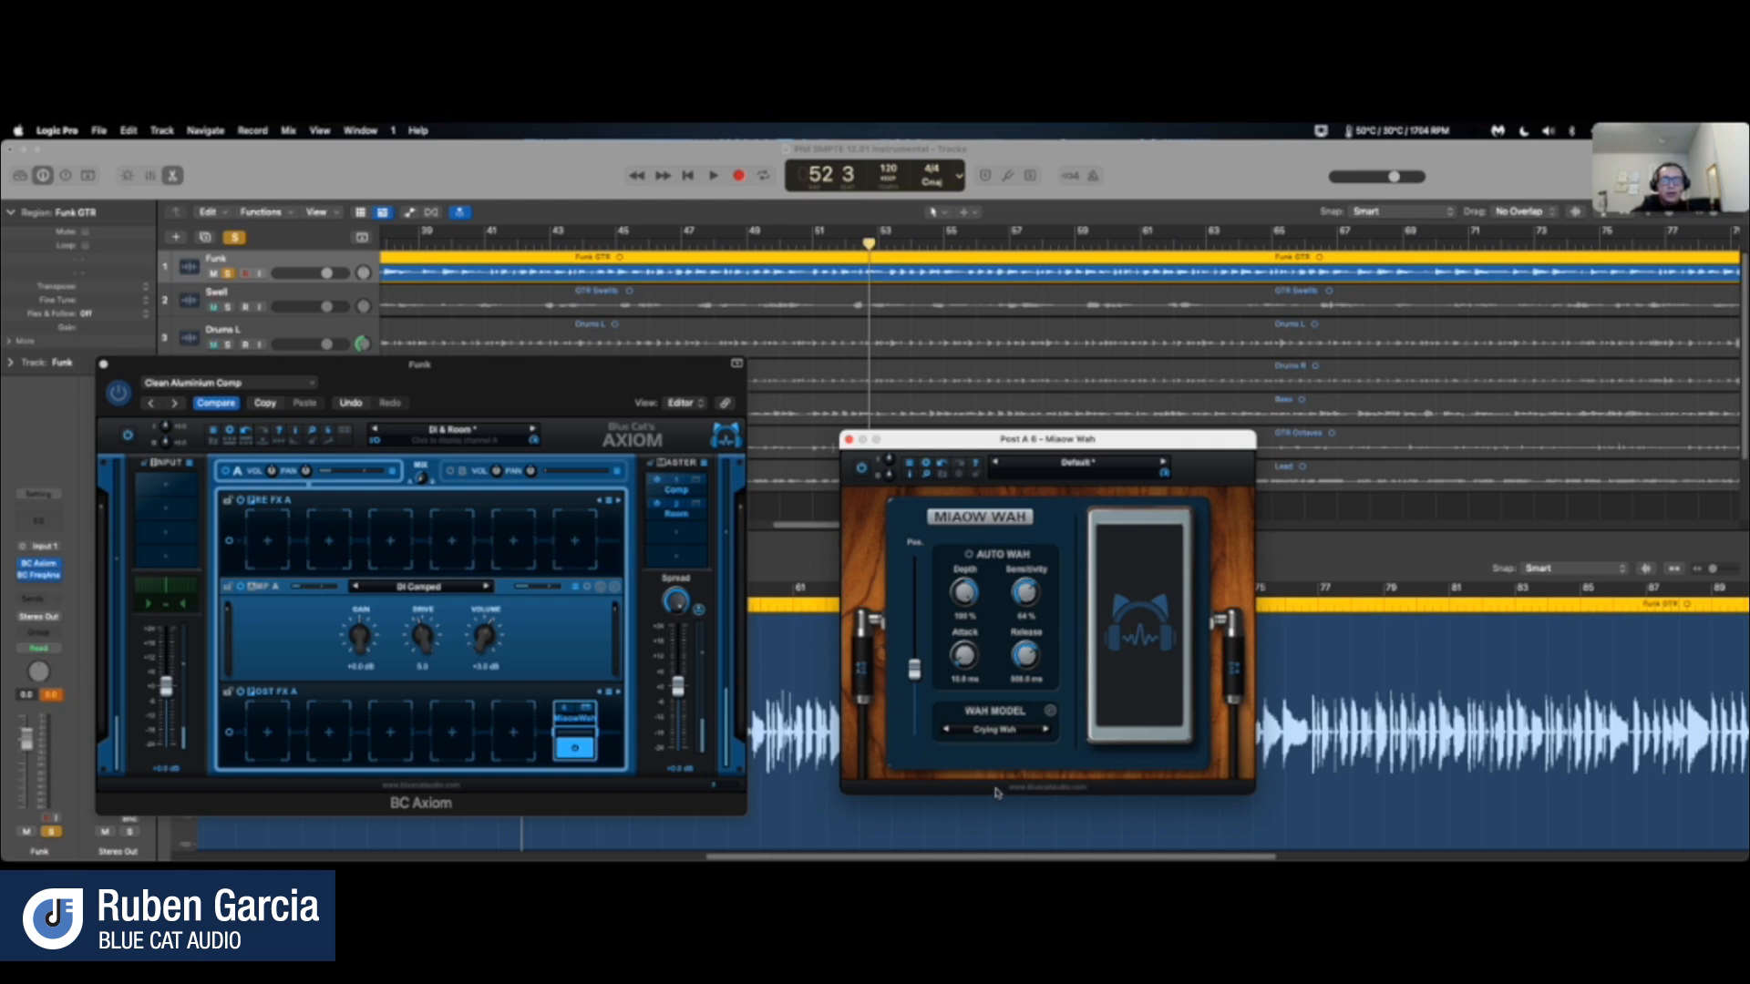
- Choose the Baby Wah model, show the Wah Editor and step through further wah models, including Bright Wah
{"action": "left_click", "coordinate": [1045, 730]}
{"action": "left_click", "coordinate": [1051, 712]}
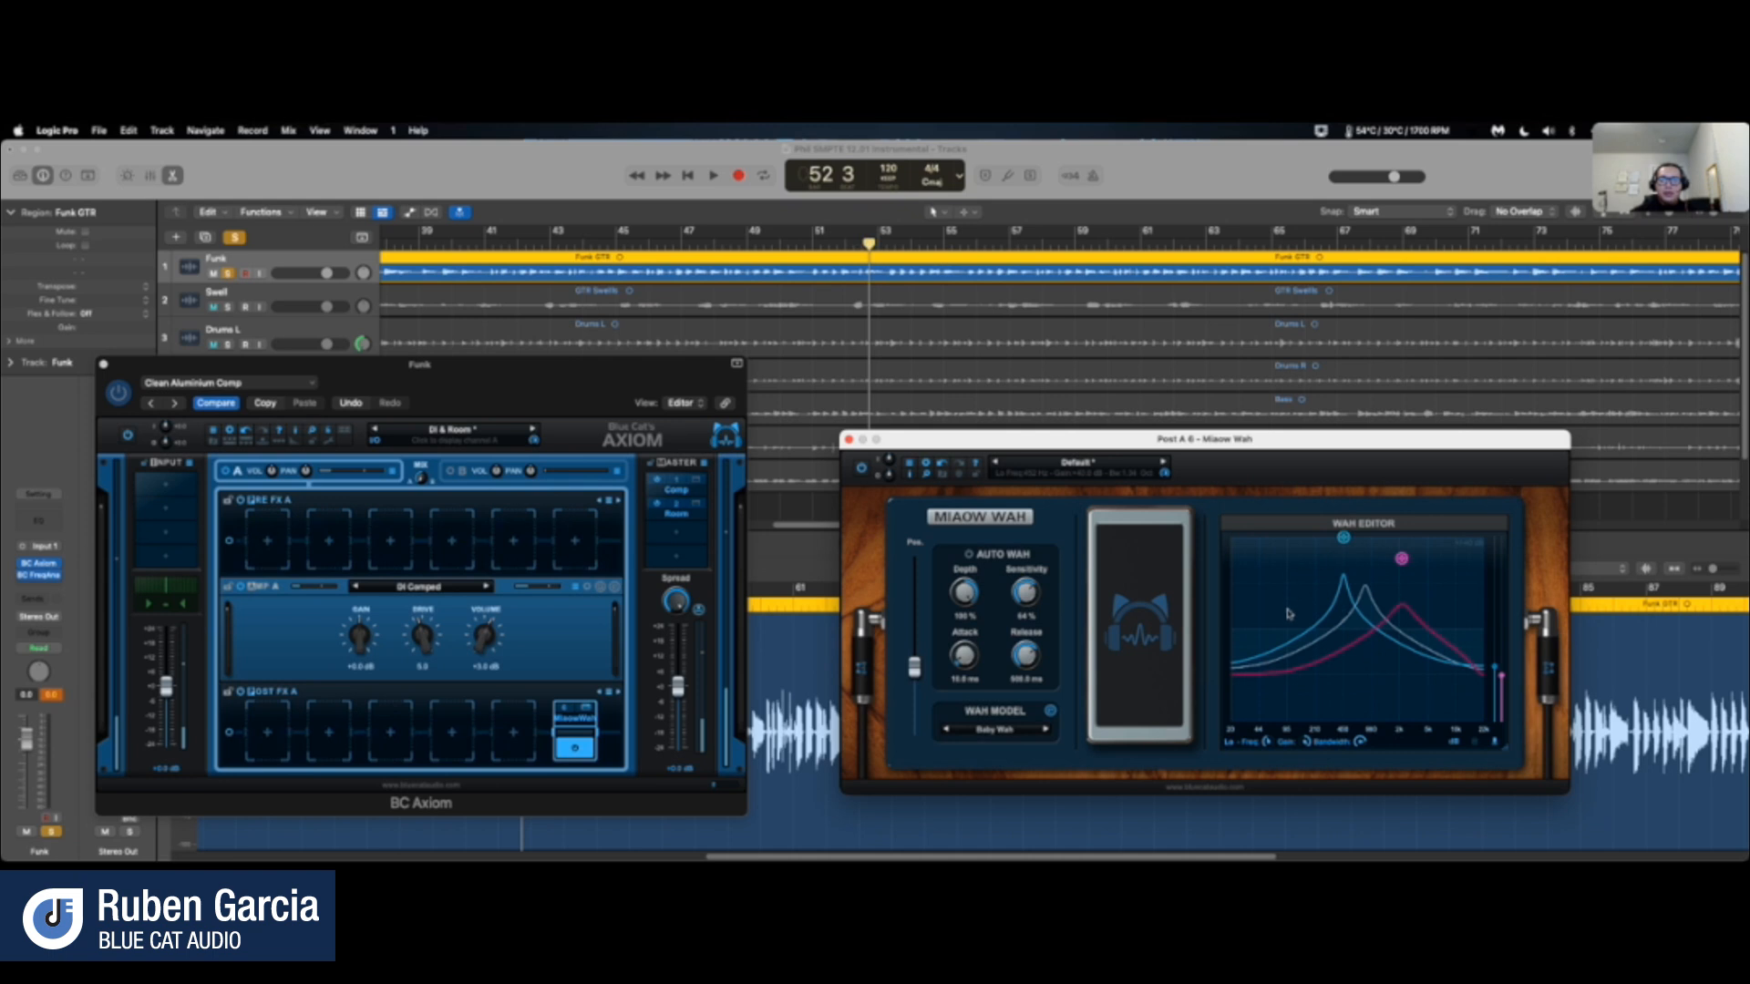
{"action": "left_click", "coordinate": [1046, 731]}
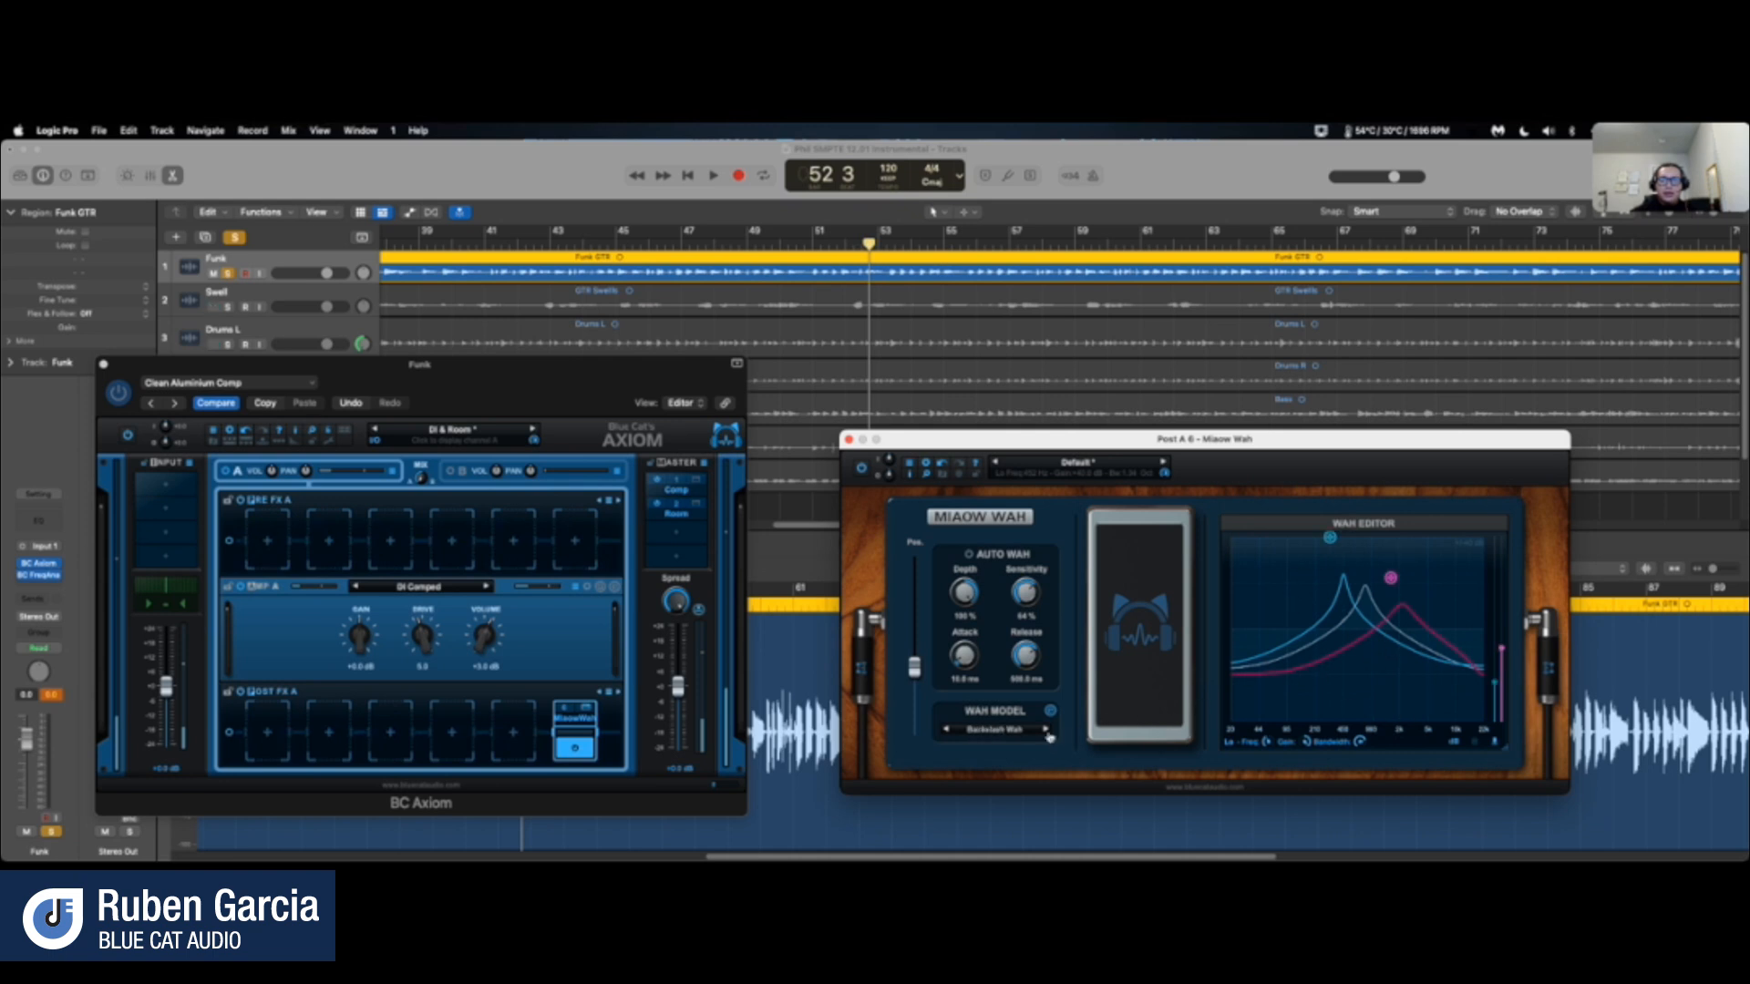
{"action": "left_click", "coordinate": [1046, 731]}
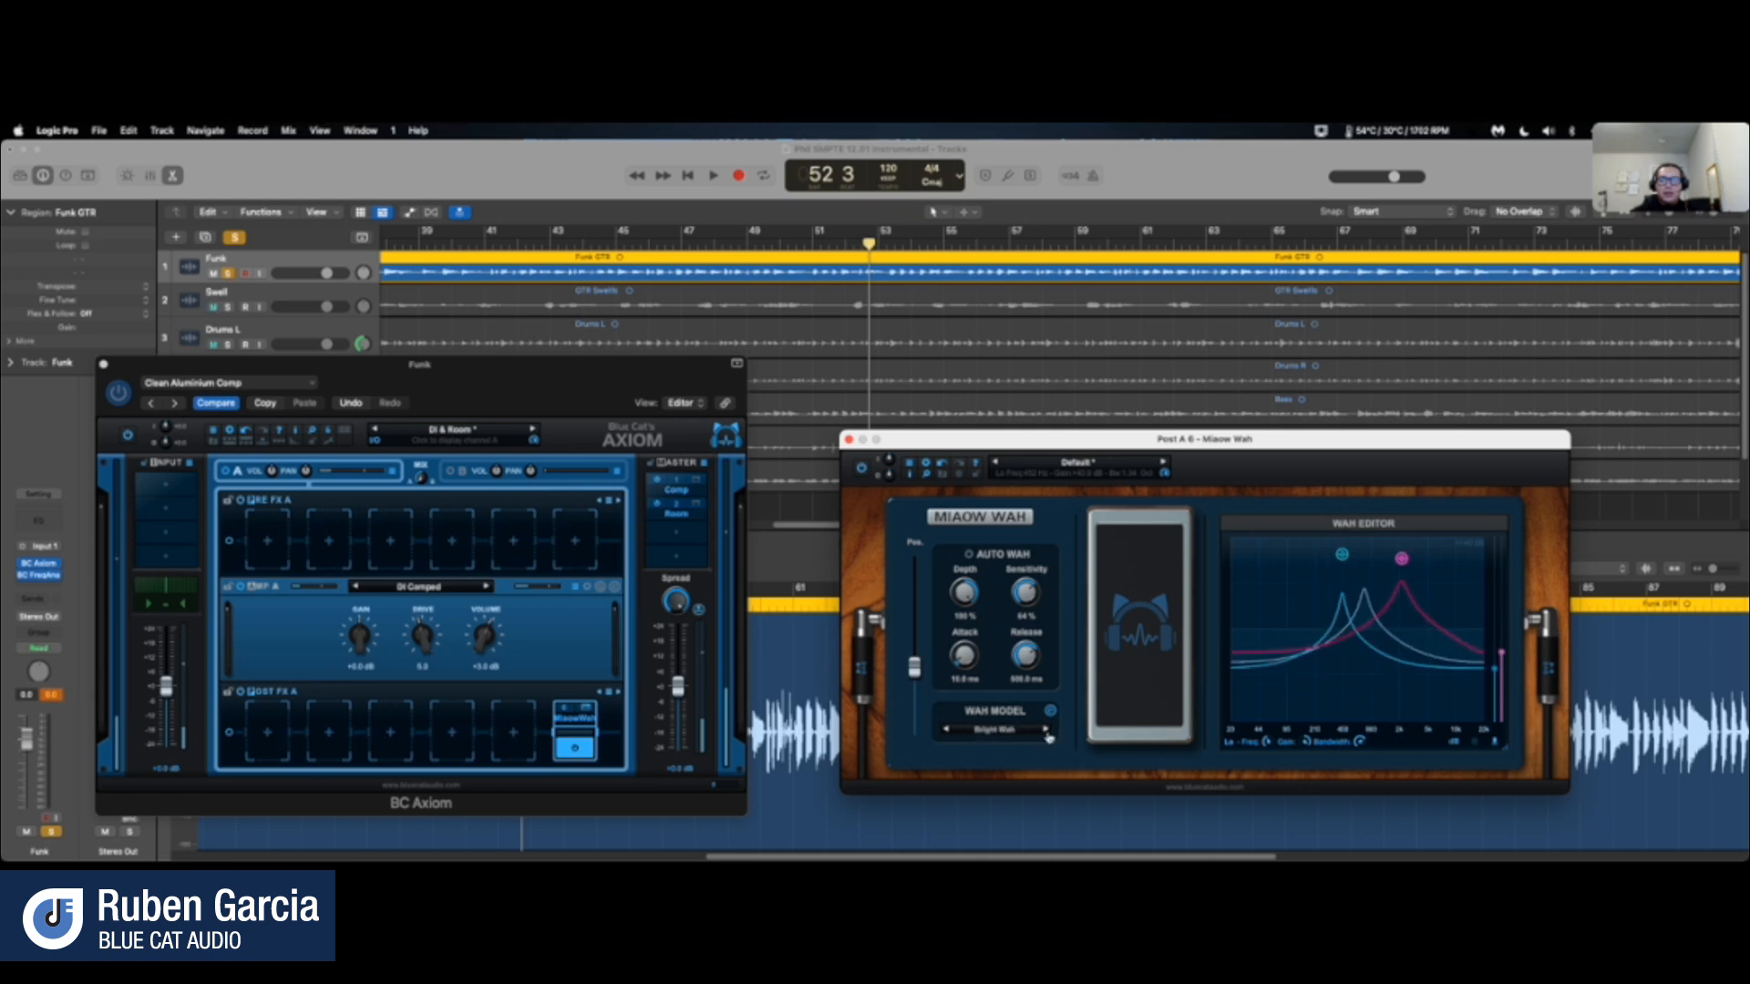
{"action": "left_click", "coordinate": [1047, 731]}
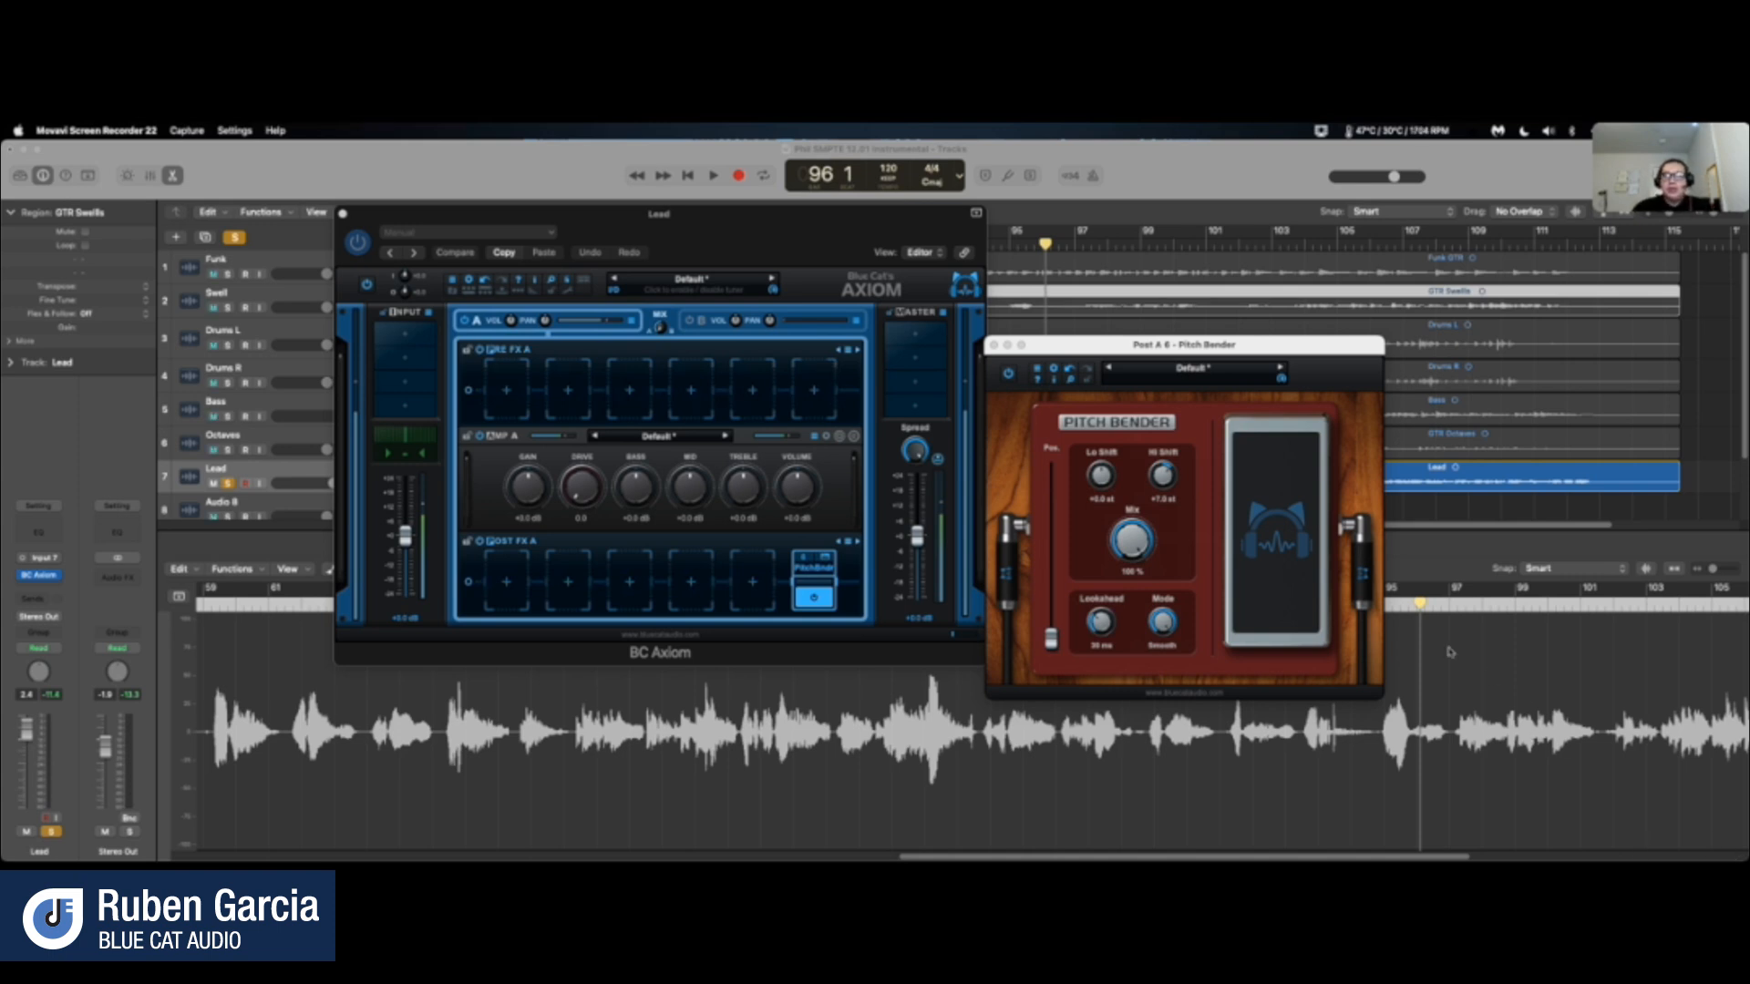
- Move the Pitch Bender pedal, return its position to the minimum and shift its window away from Axiom
{"action": "left_click", "coordinate": [1276, 530]}
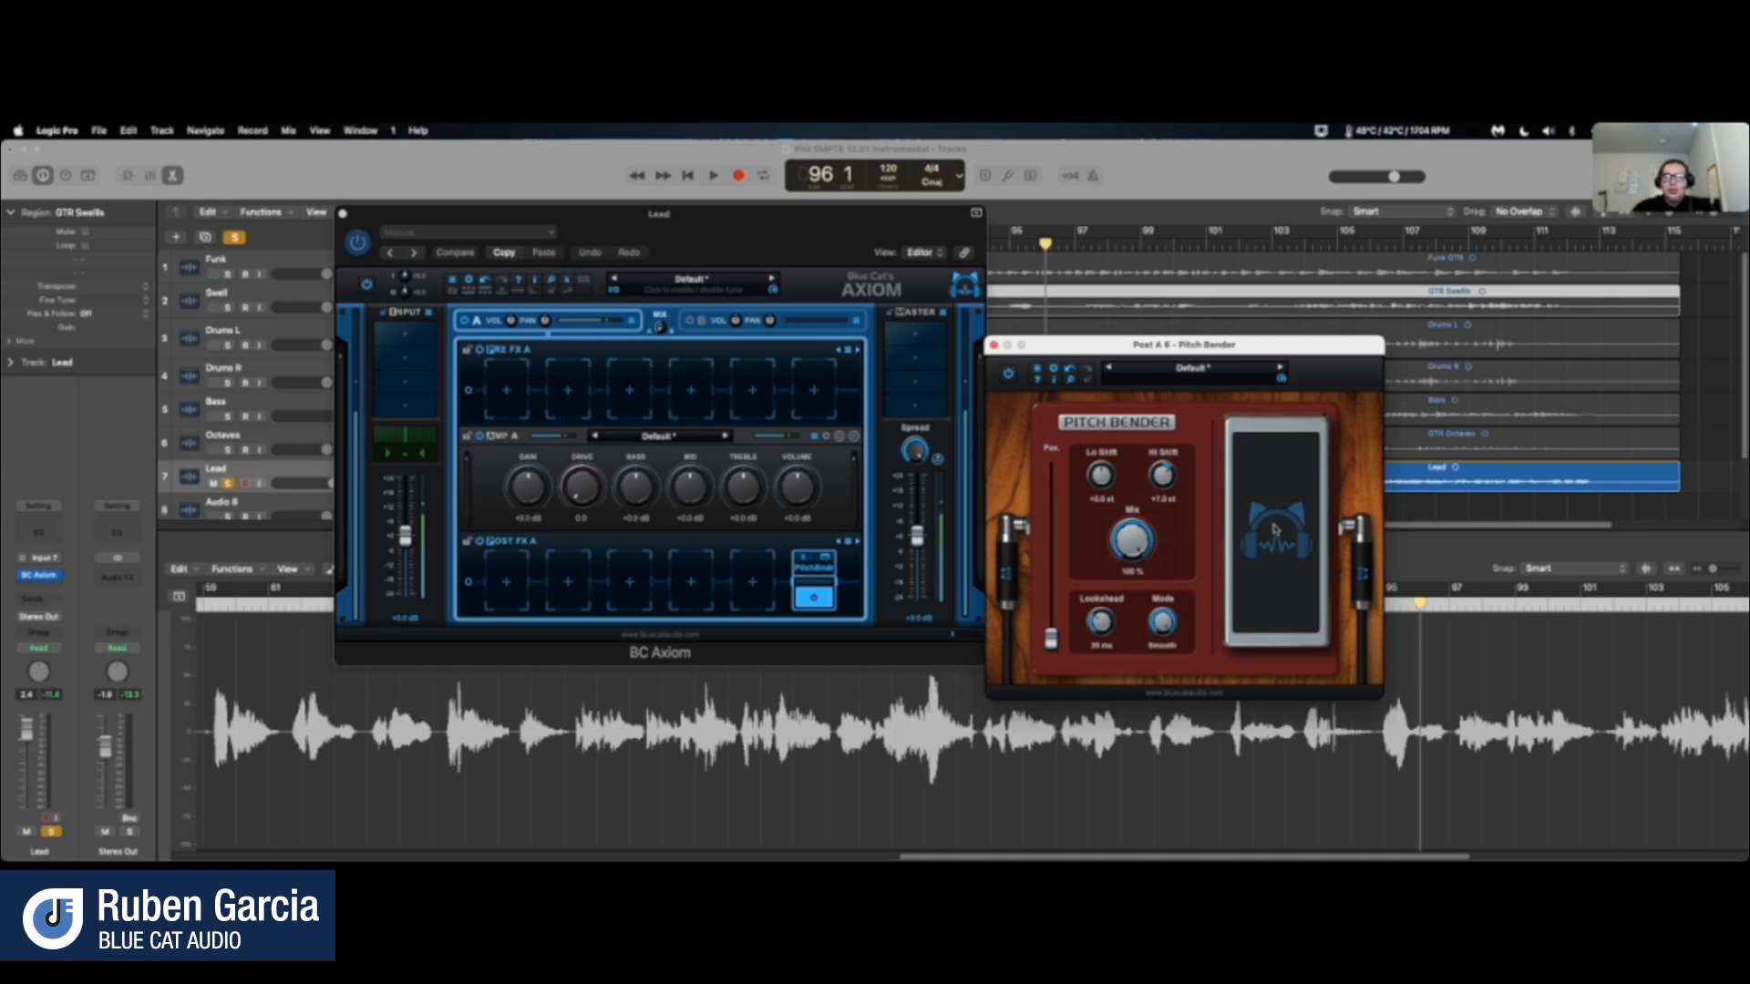
{"action": "left_click_drag", "start_coordinate": [1263, 588], "coordinate": [1258, 624]}
{"action": "left_click_drag", "start_coordinate": [1053, 631], "coordinate": [1054, 670]}
{"action": "left_click_drag", "start_coordinate": [1146, 347], "coordinate": [1221, 372]}
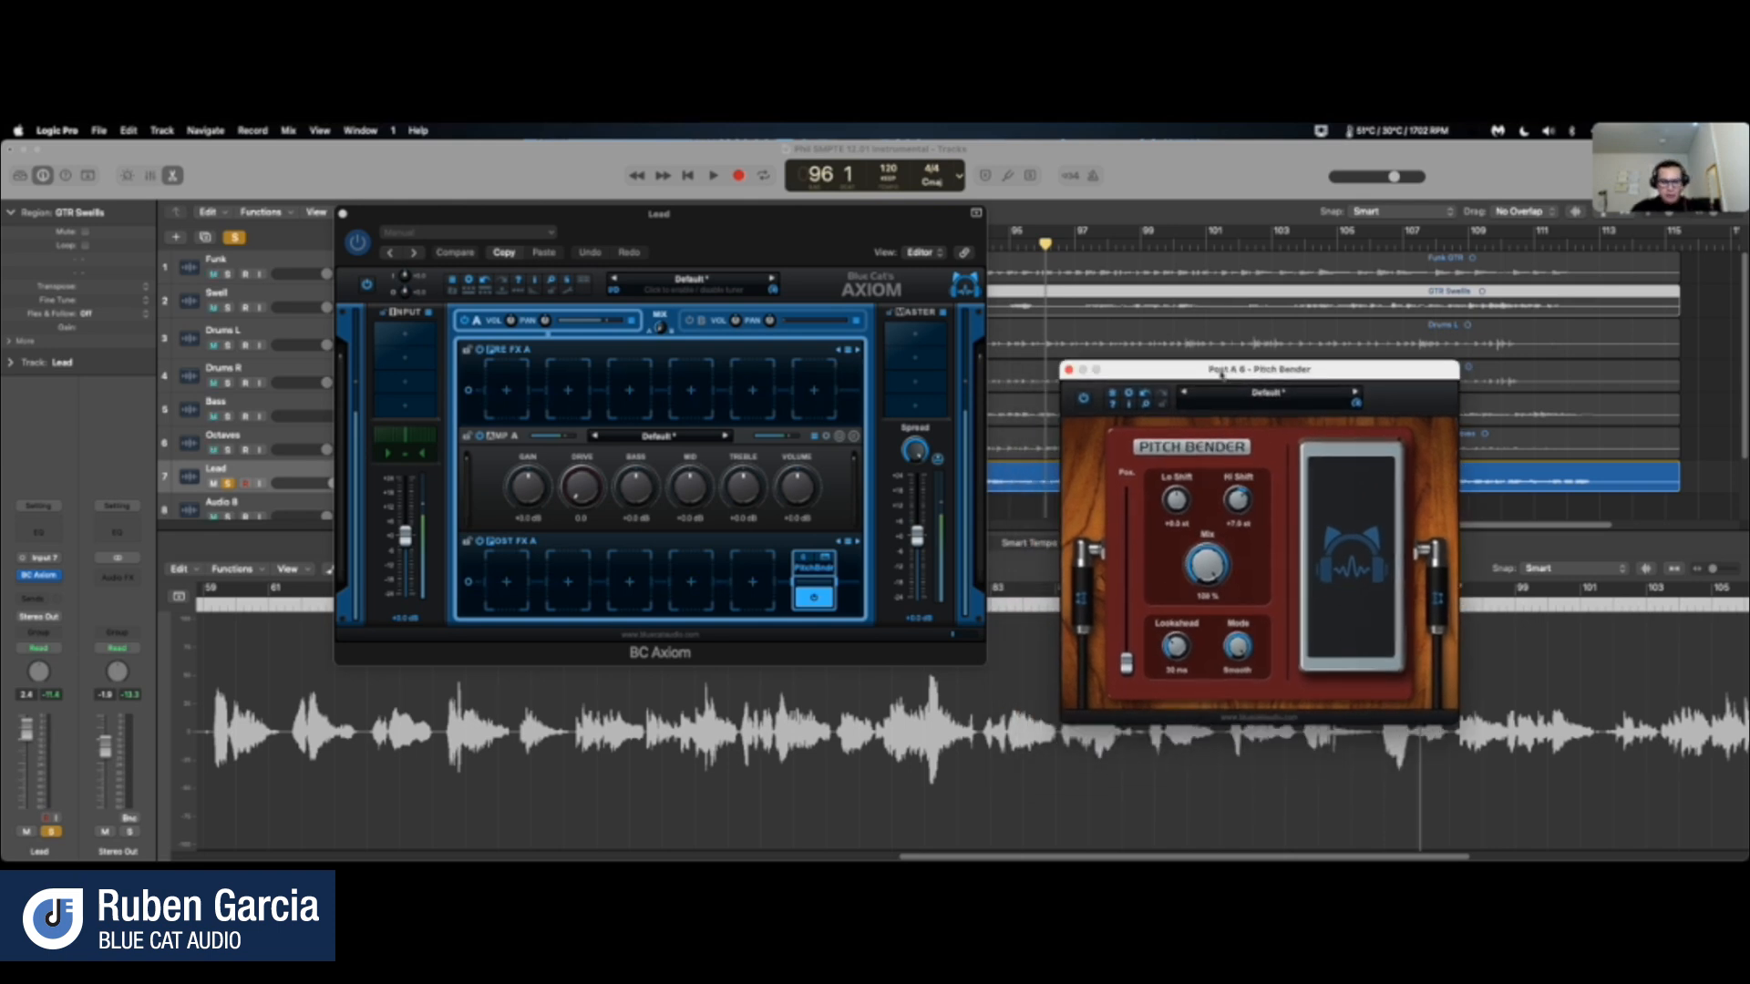
- Play the soloed Lead track from bar 96 and sweep the Pitch Bender pedal up and down during playback
{"action": "left_click", "coordinate": [1064, 258]}
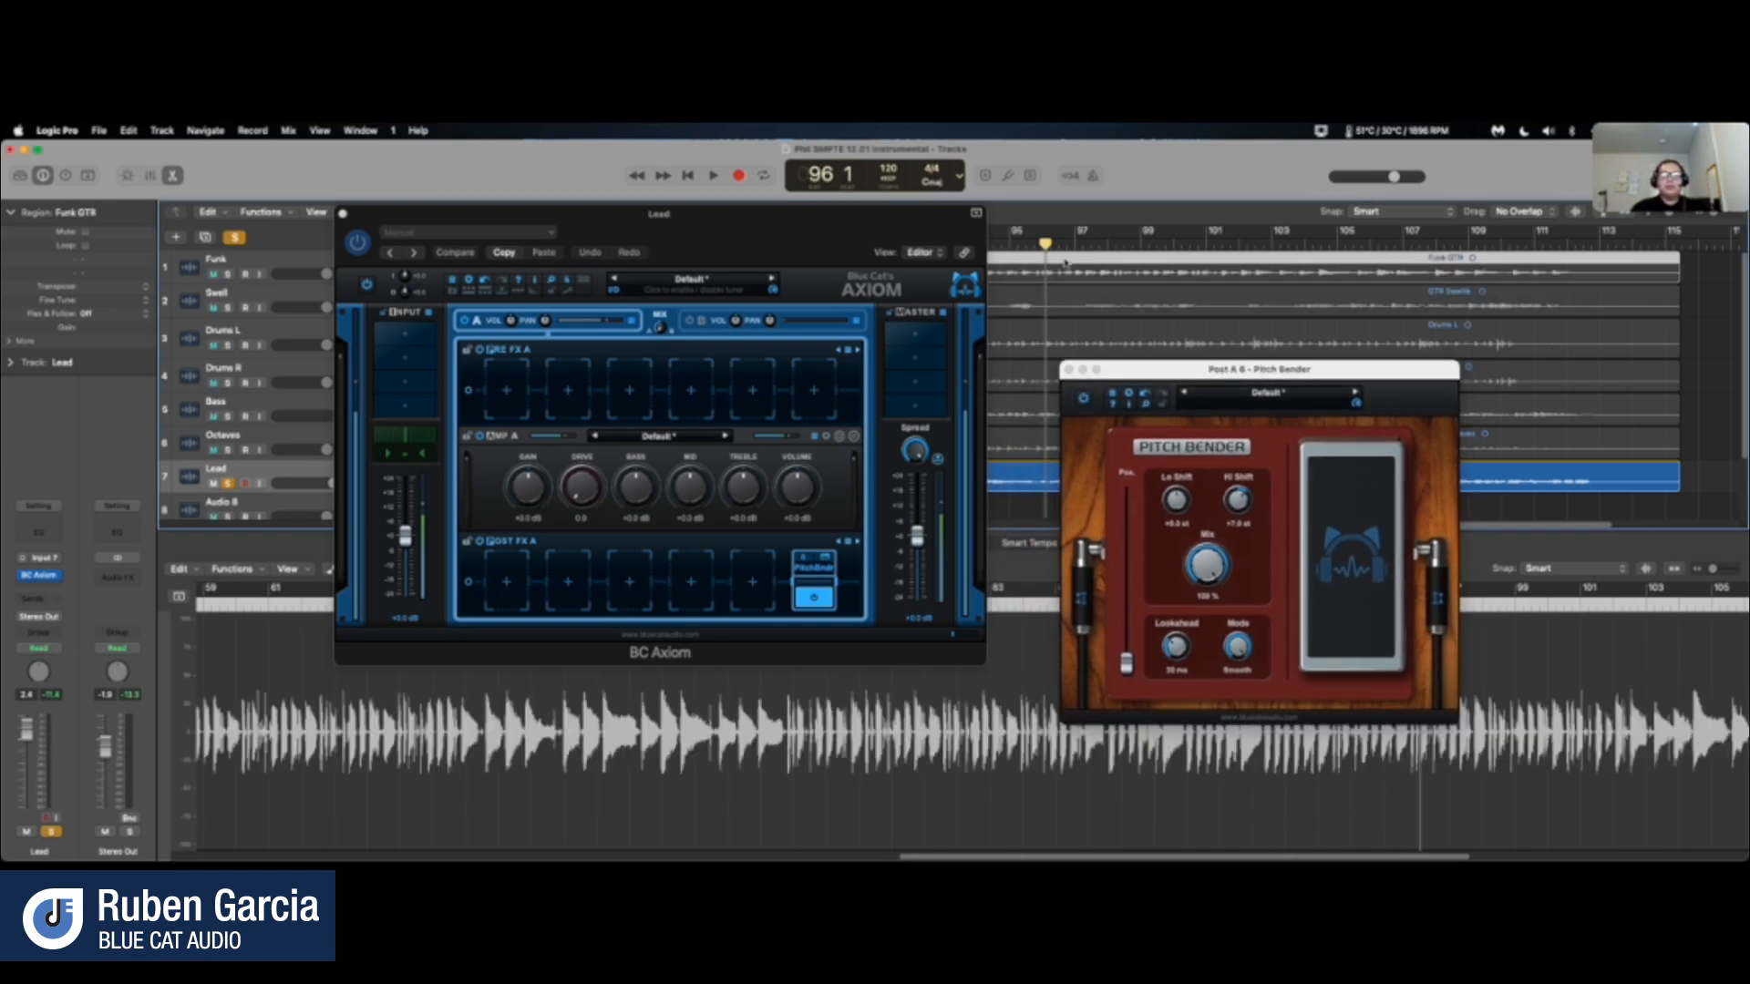
{"action": "key", "text": "space"}
{"action": "left_click", "coordinate": [1374, 614]}
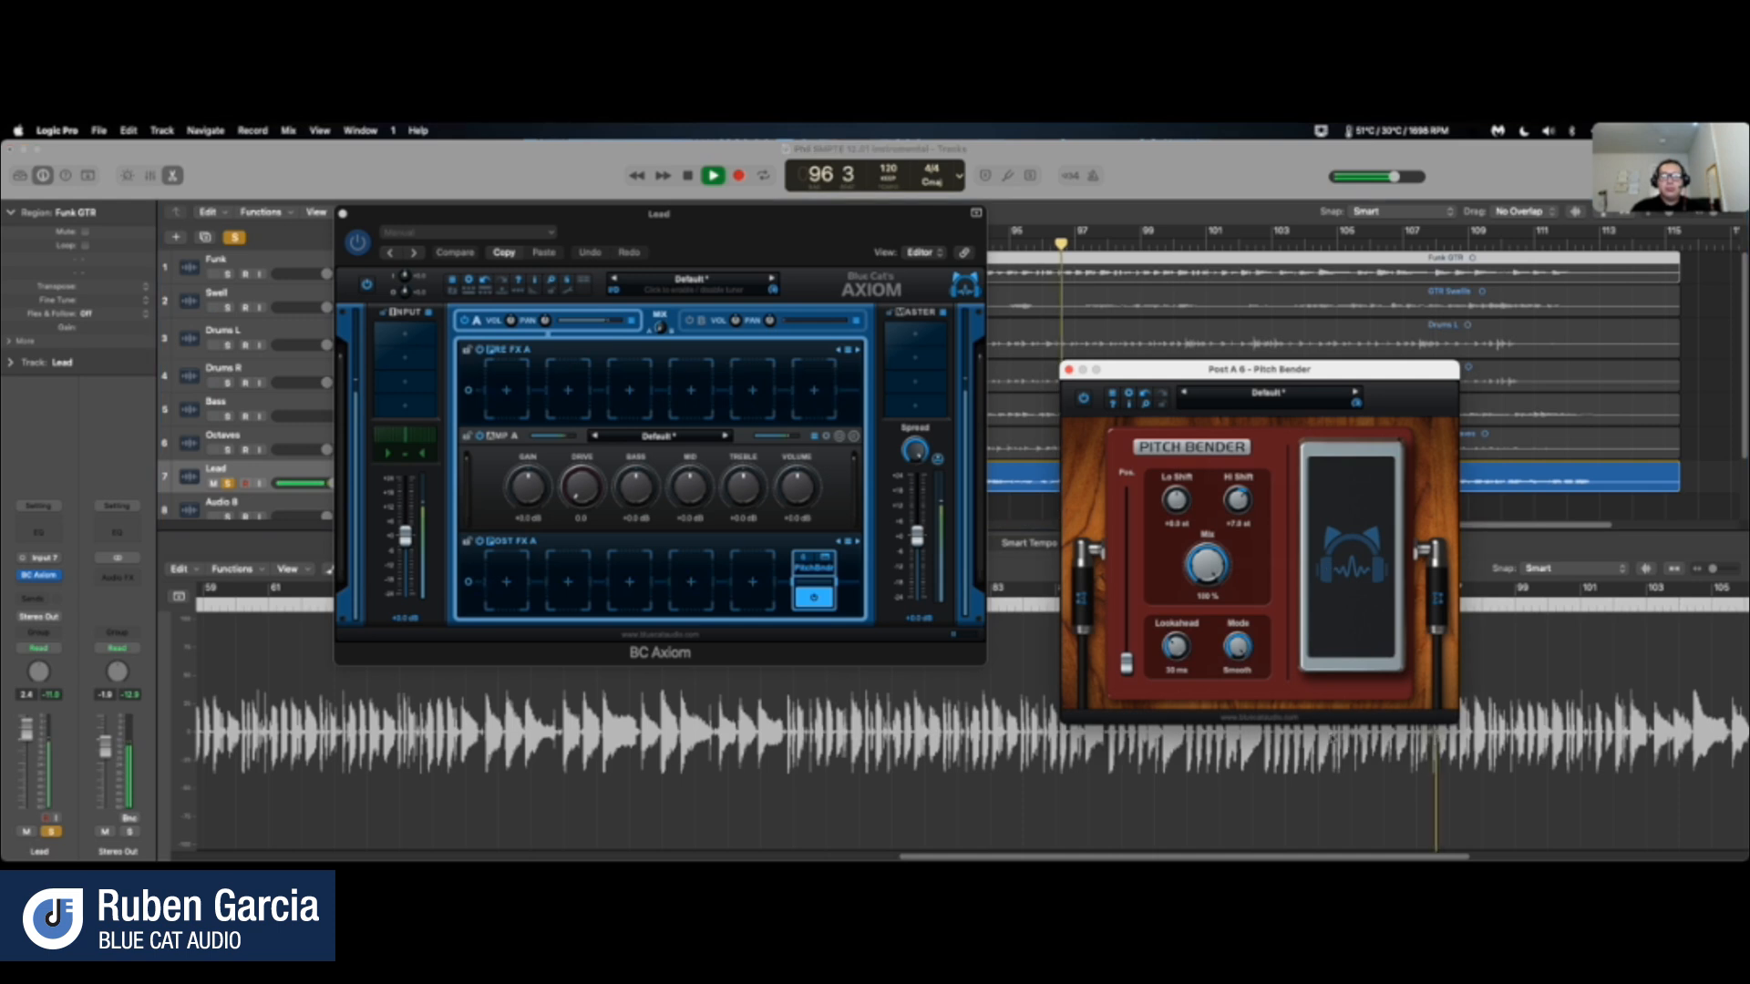
{"action": "left_click_drag", "start_coordinate": [1377, 616], "coordinate": [1349, 644]}
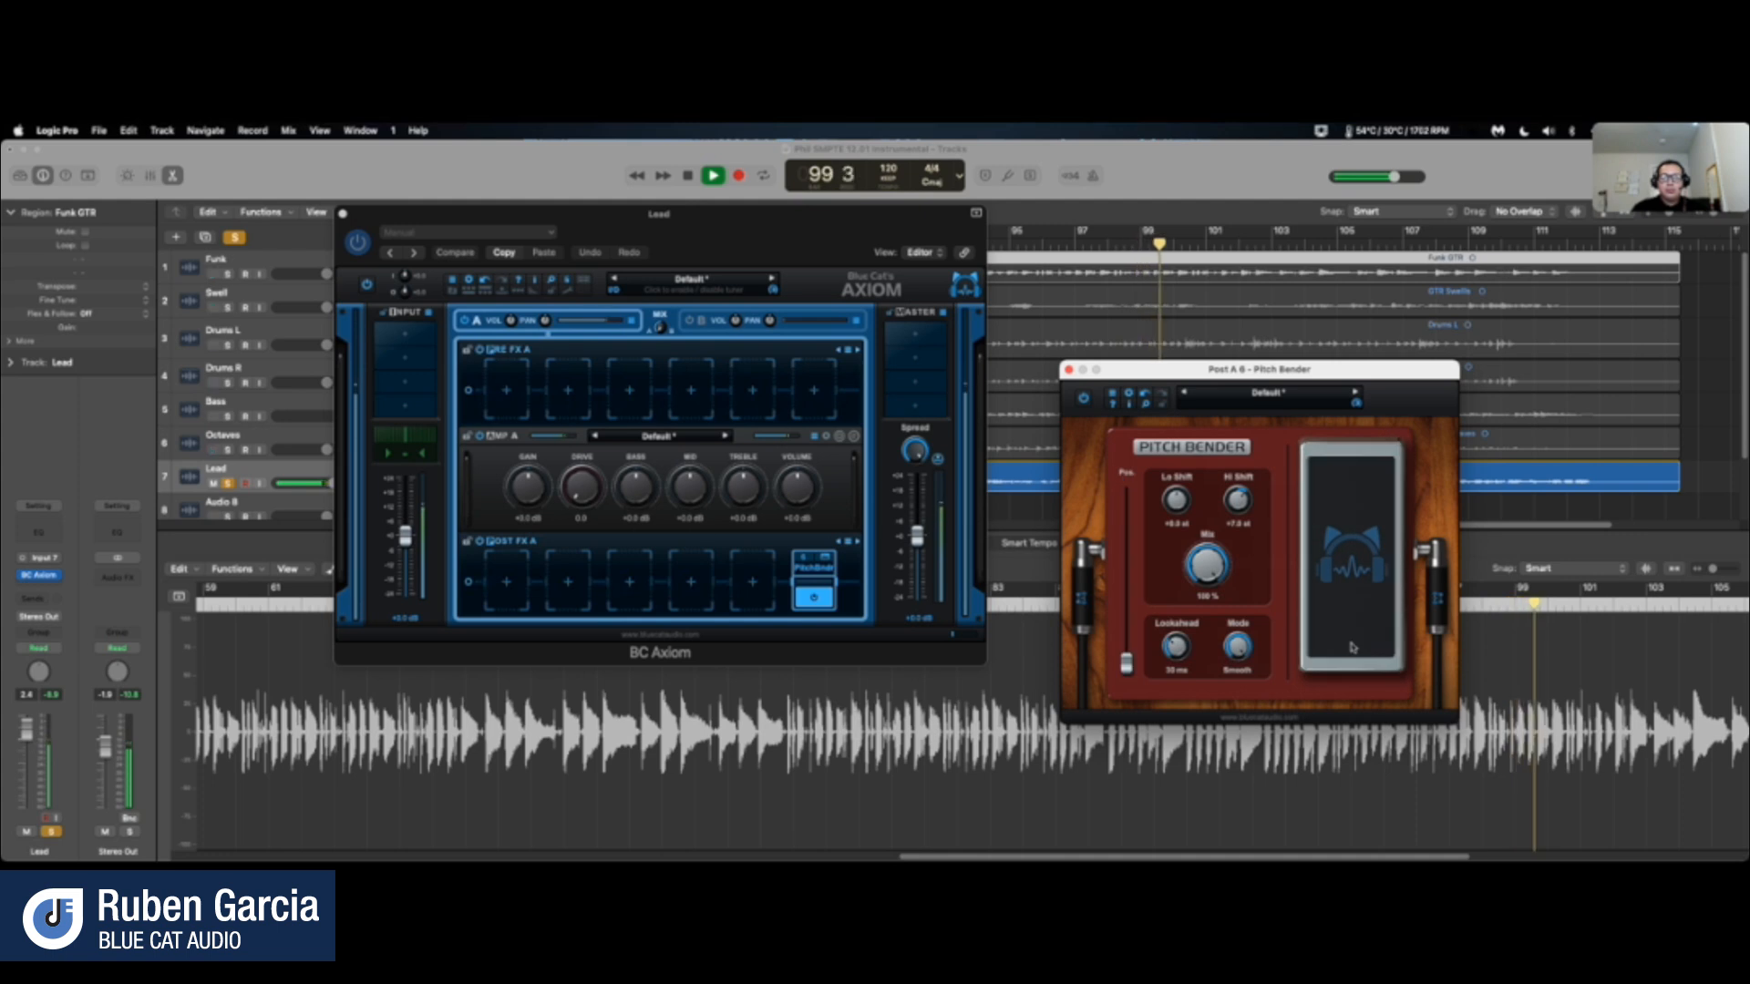
{"action": "left_click_drag", "start_coordinate": [1352, 648], "coordinate": [1423, 292]}
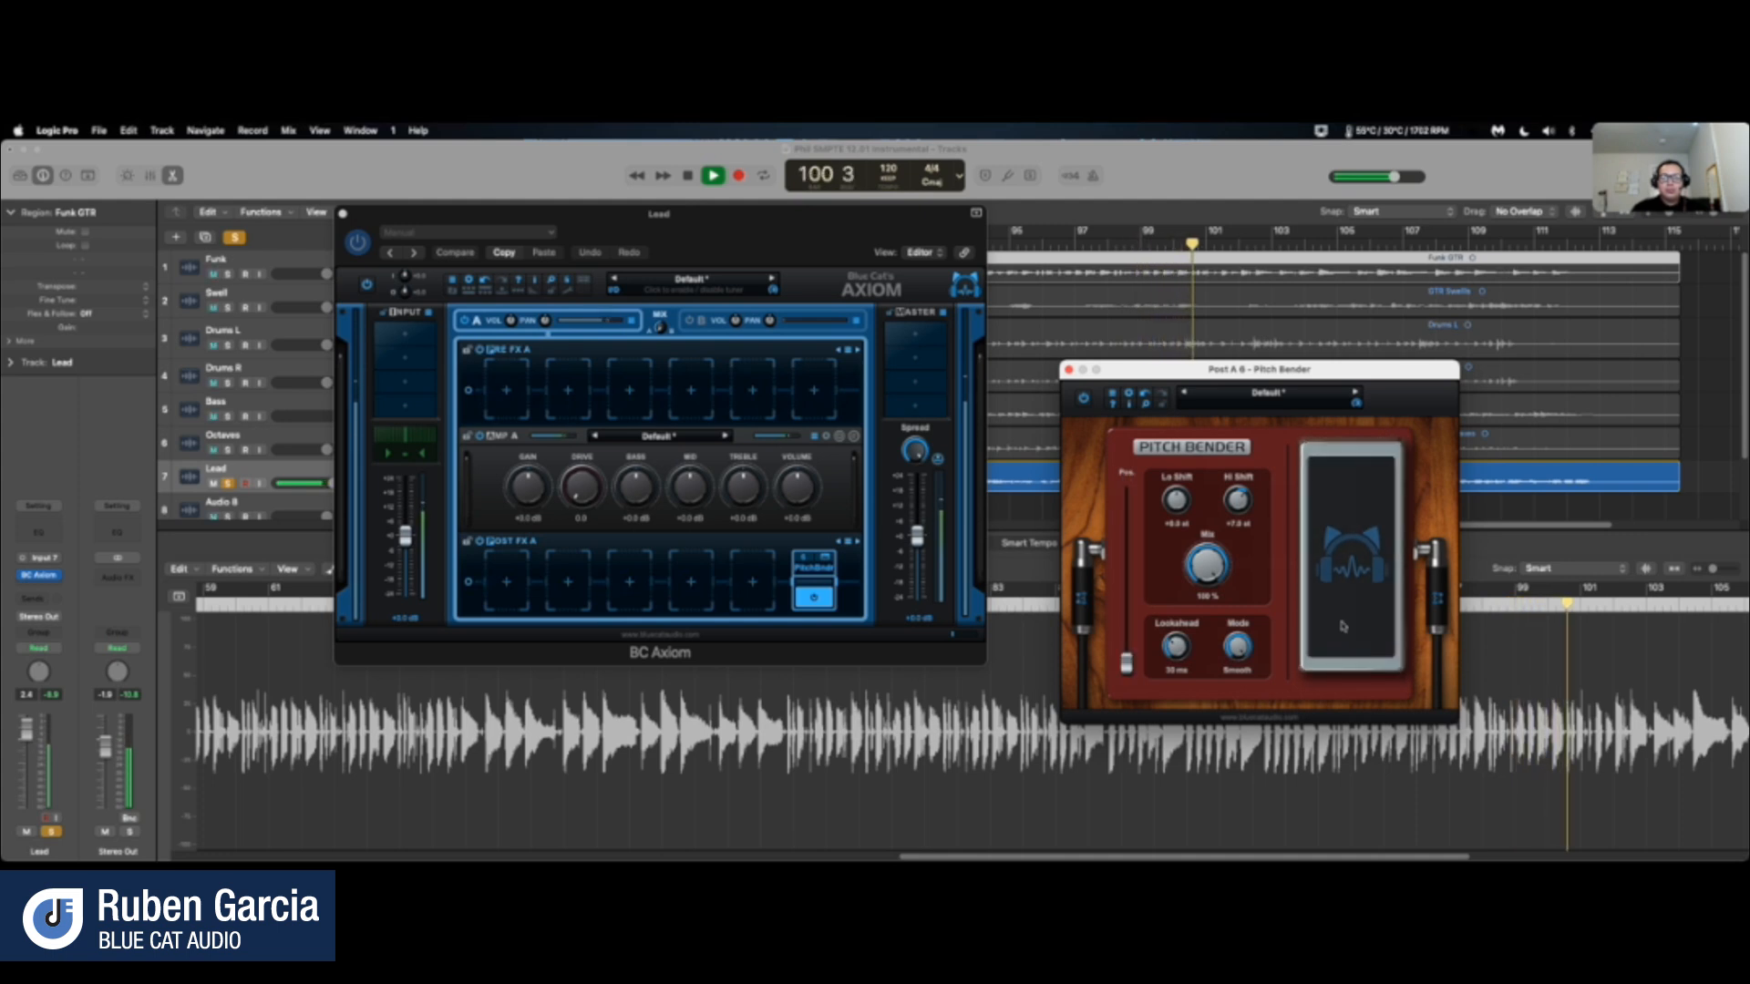
{"action": "left_click_drag", "start_coordinate": [1383, 356], "coordinate": [1424, 383]}
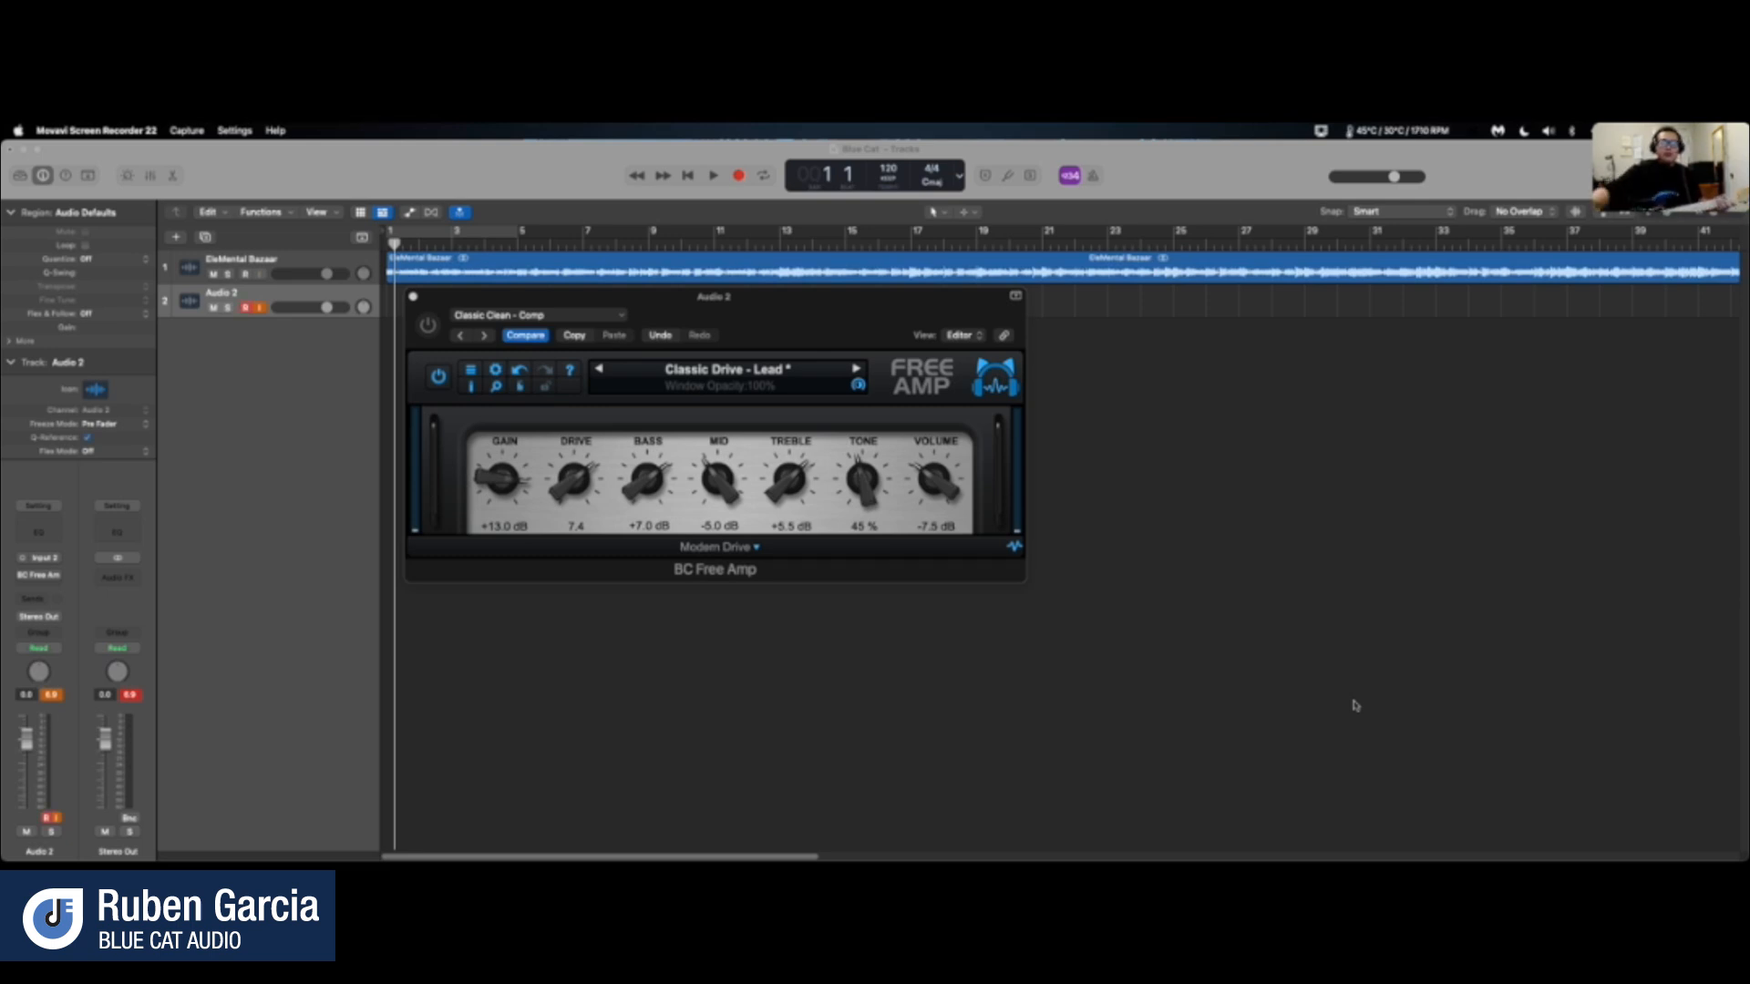
- Cycle Free Amp on Audio 2 through its amp models, choosing Classic Clean first and ending on Modern Drive
{"action": "left_click", "coordinate": [735, 553]}
{"action": "left_click", "coordinate": [735, 563]}
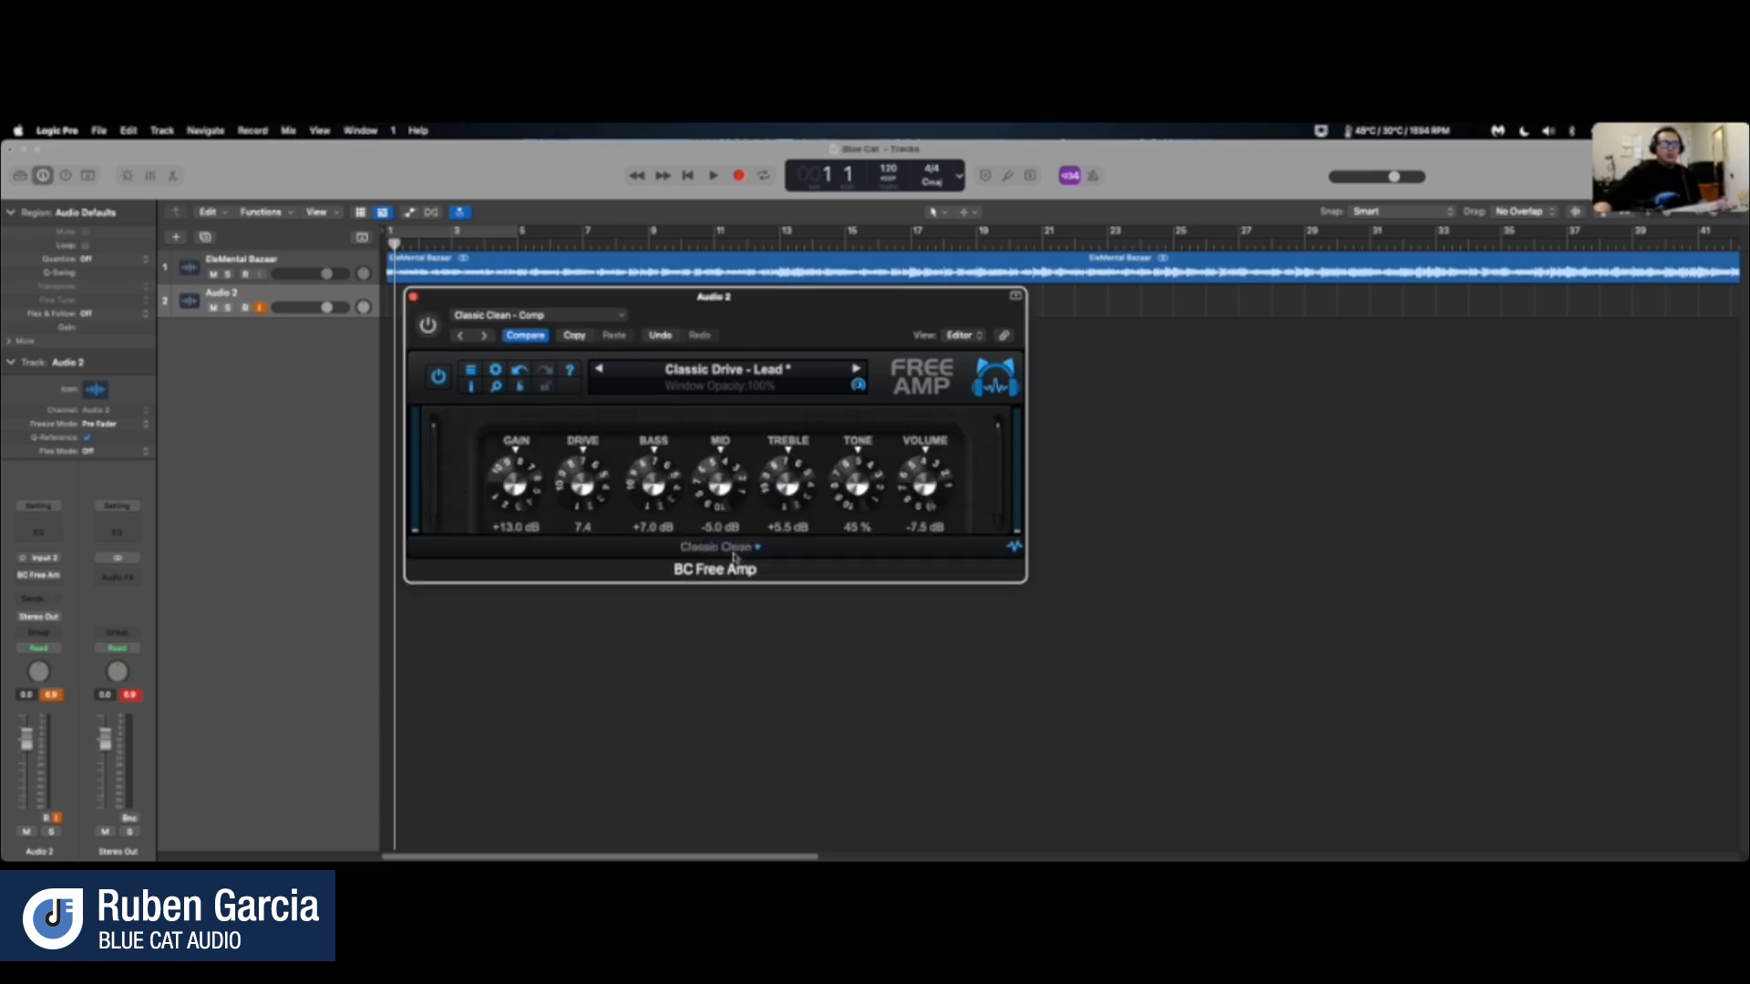
{"action": "left_click", "coordinate": [736, 552]}
{"action": "left_click", "coordinate": [736, 566]}
{"action": "left_click", "coordinate": [736, 551]}
{"action": "left_click", "coordinate": [744, 581]}
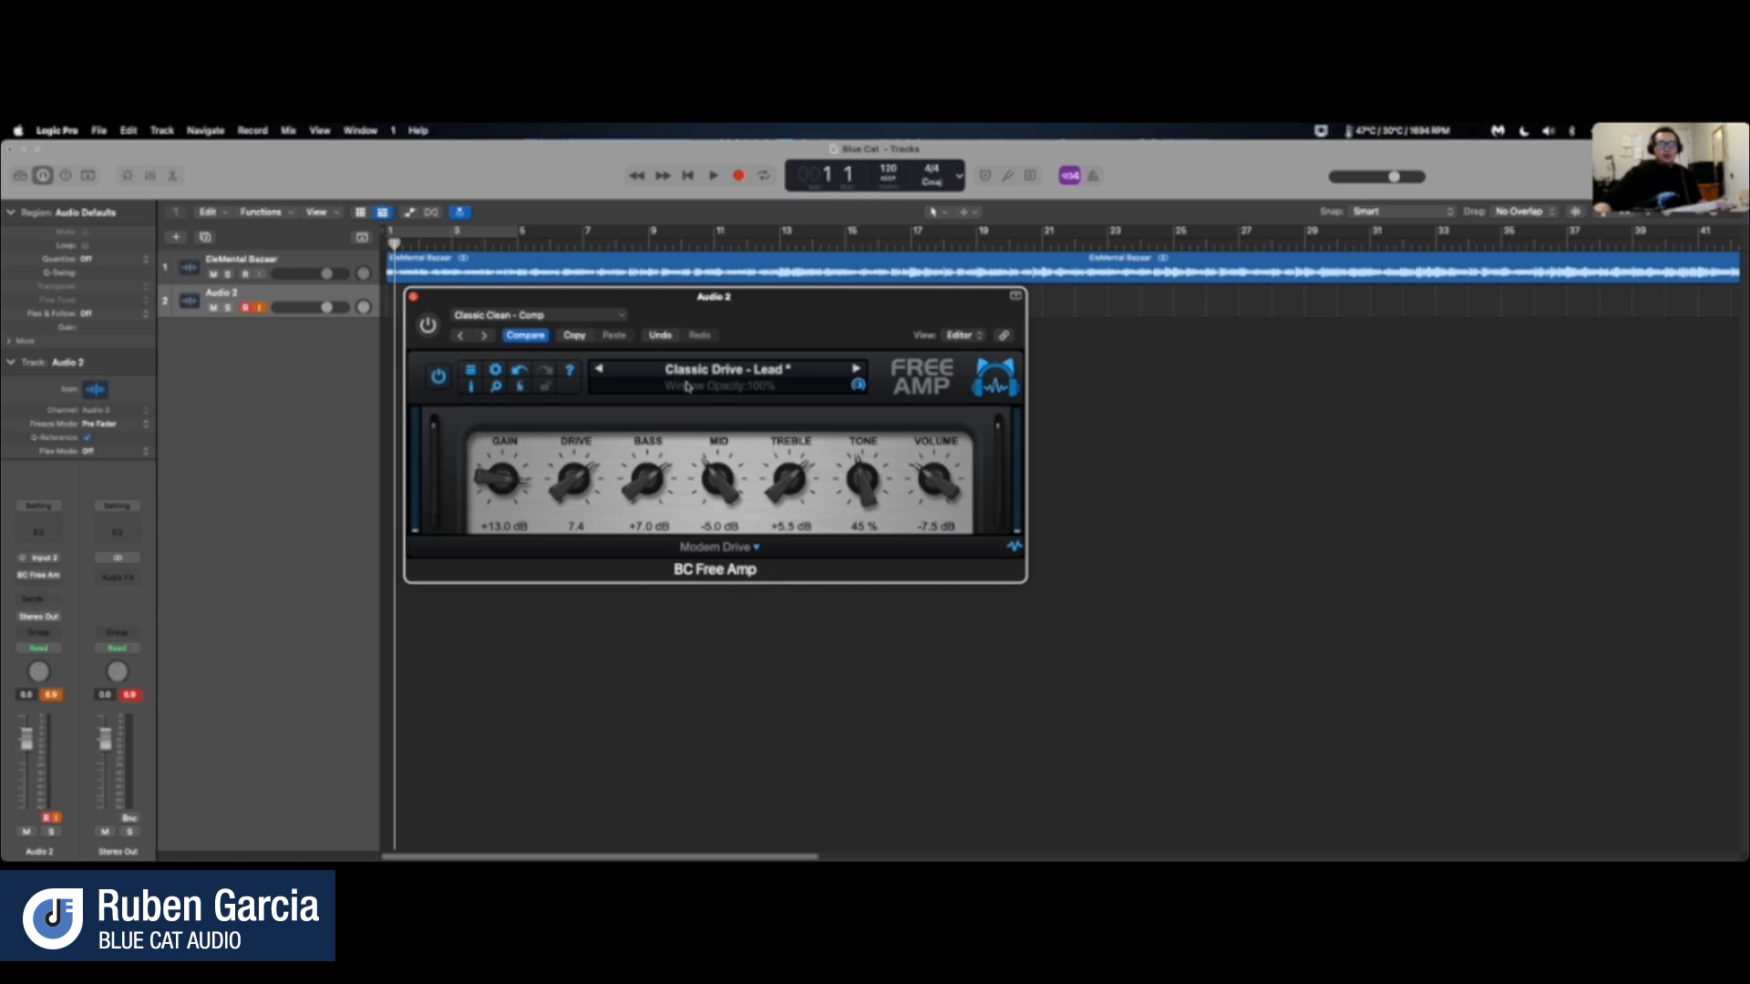
- View Free Amp's factory presets, close the list, and set Mid to +3.0 dB and Bass to +6.0 dB
{"action": "left_click", "coordinate": [776, 373]}
{"action": "mouse_move", "coordinate": [789, 374]}
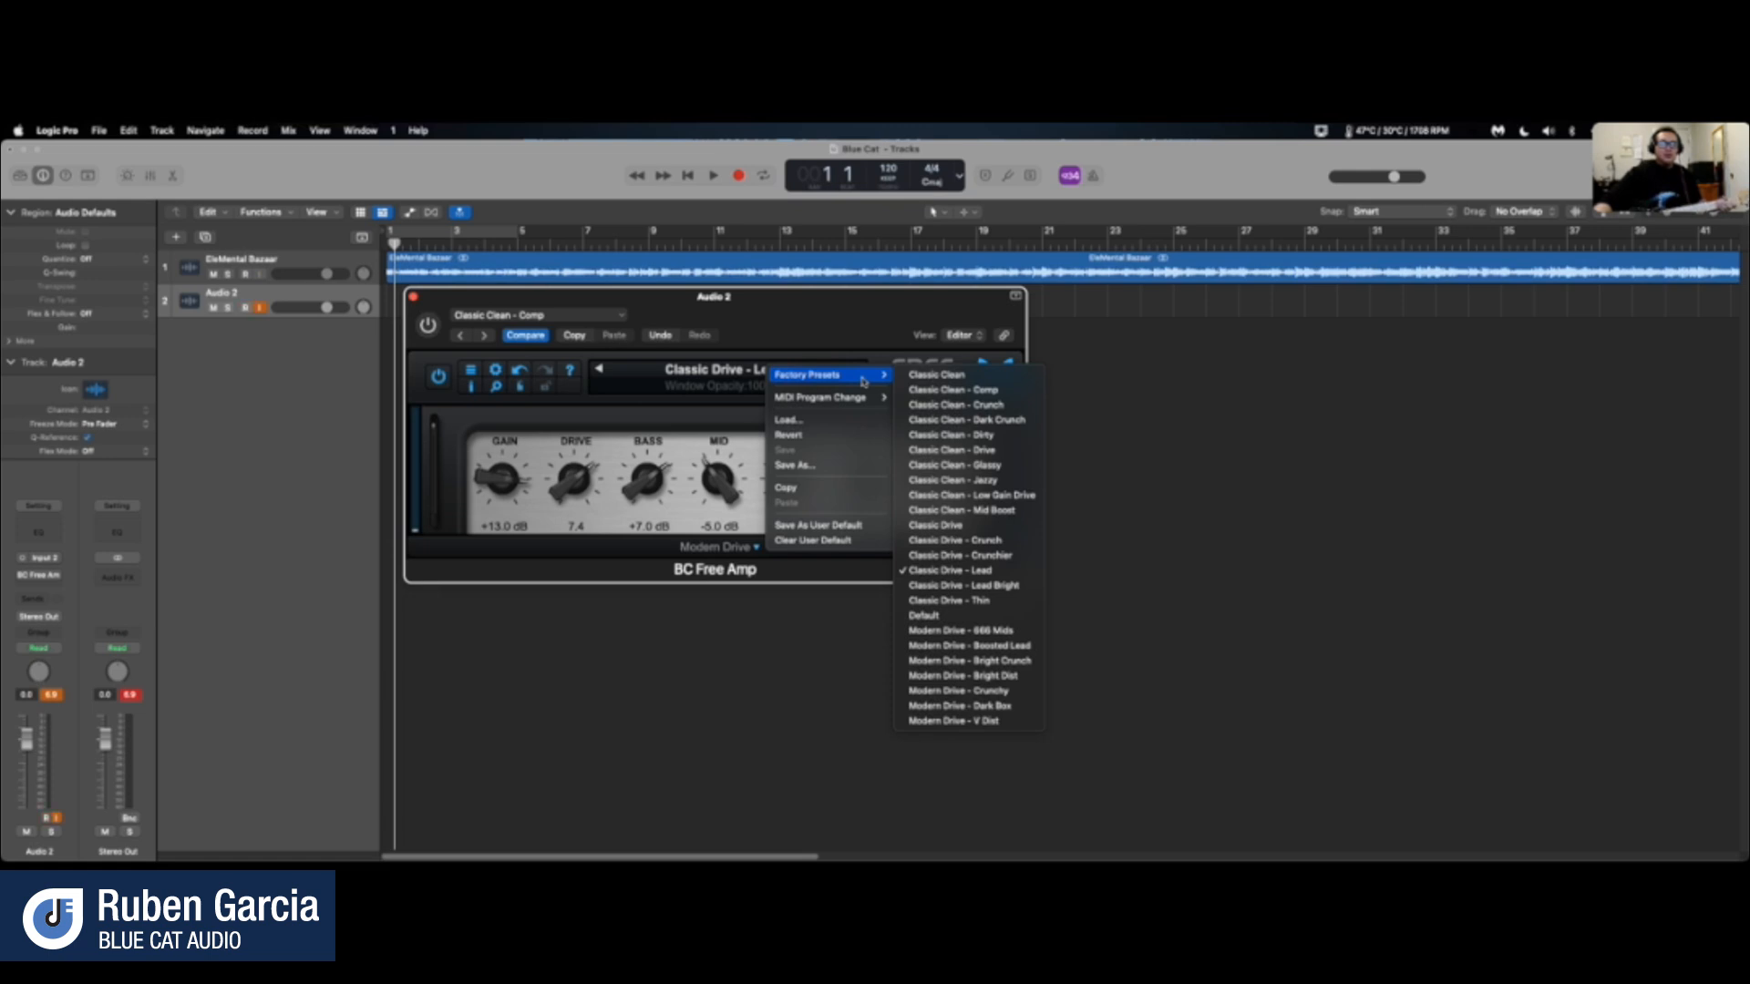
{"action": "left_click", "coordinate": [702, 405]}
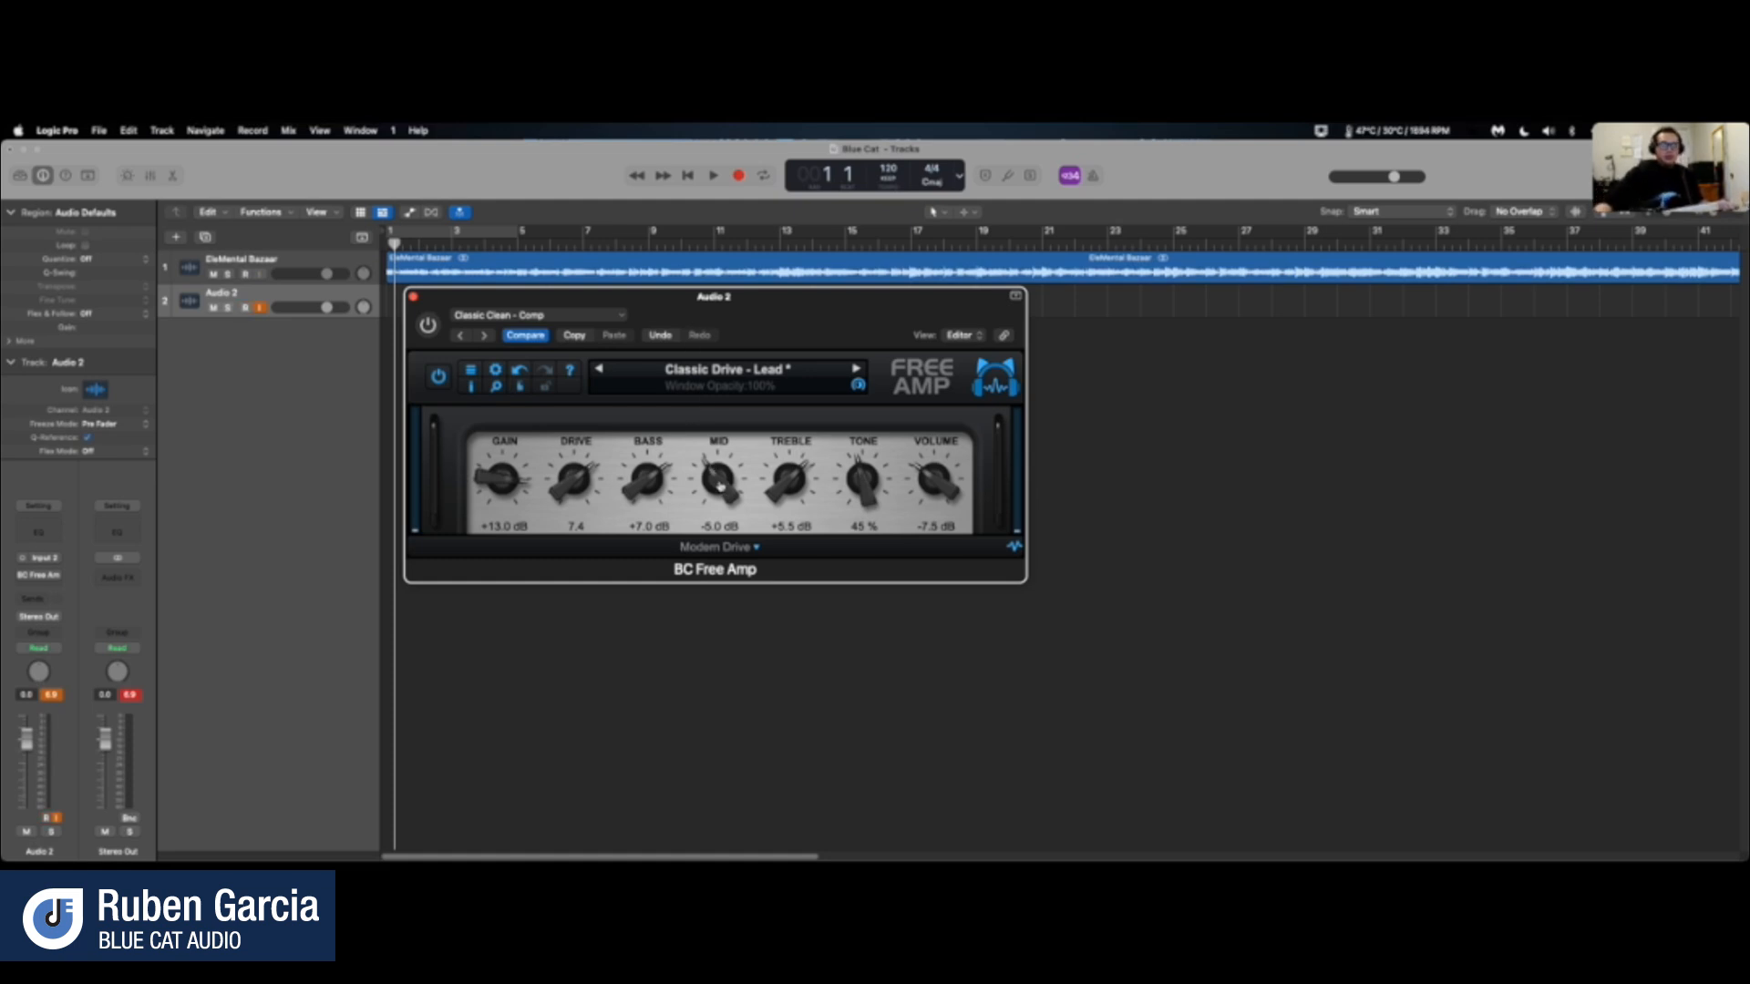
{"action": "left_click_drag", "start_coordinate": [720, 486], "coordinate": [658, 475]}
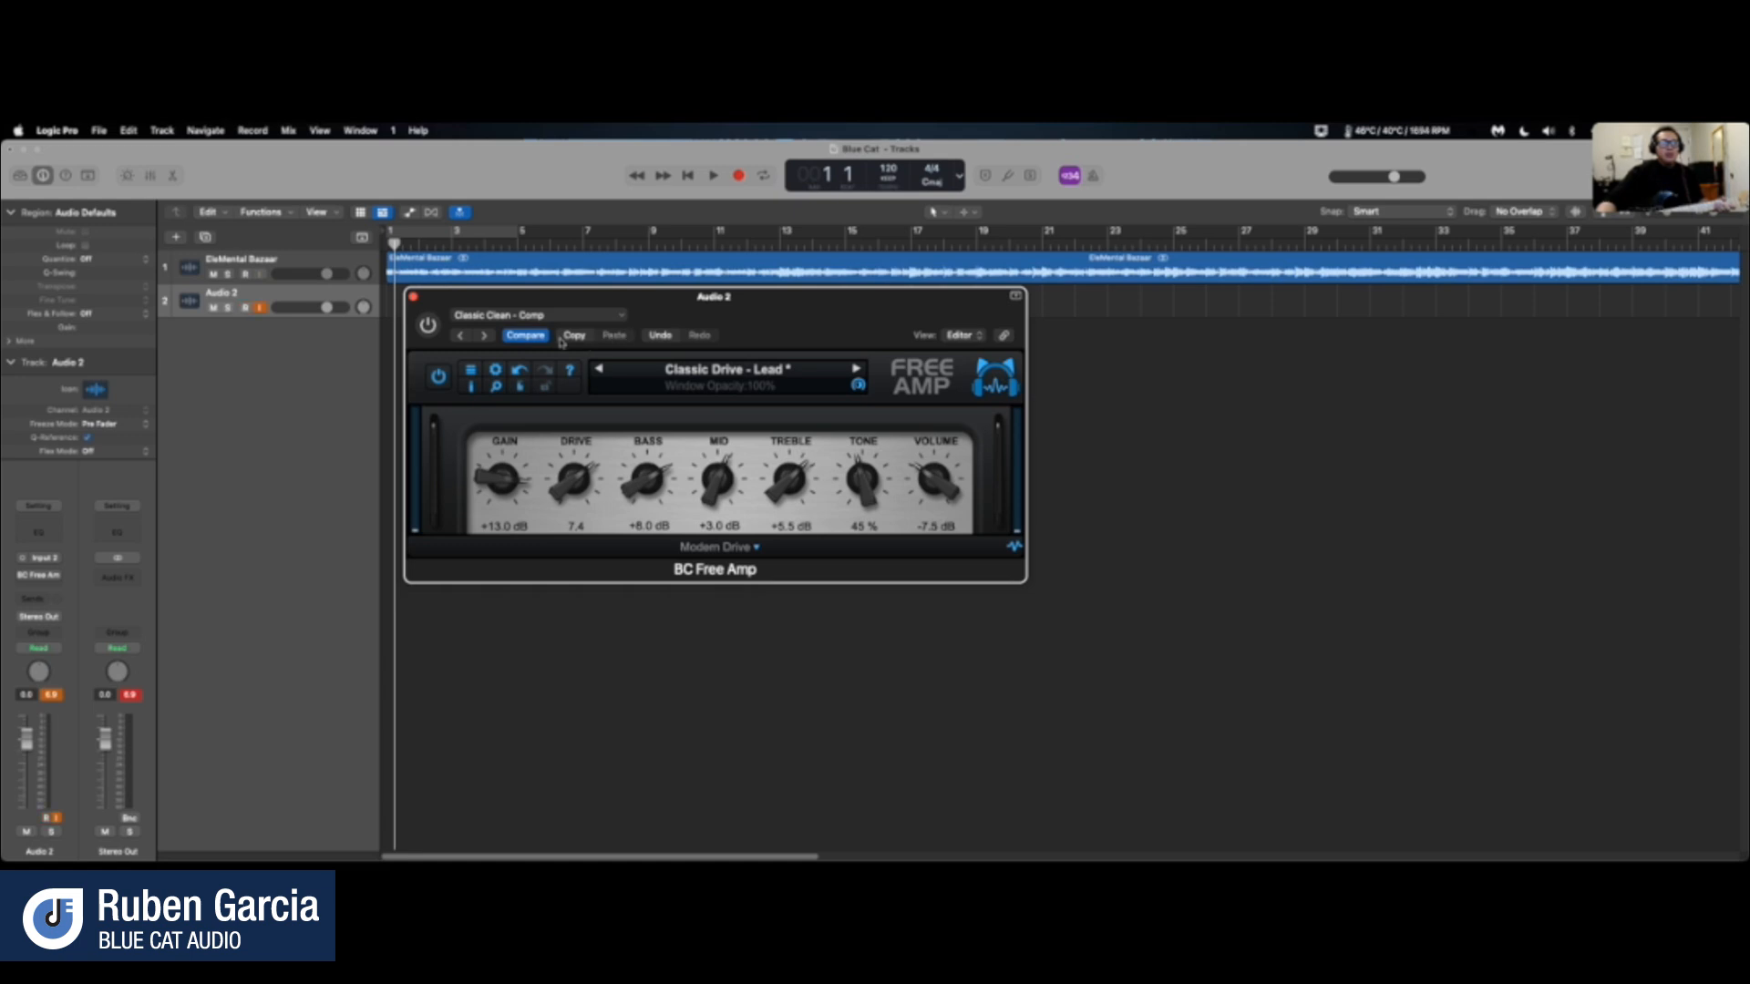
- Enable the Free Amp insert on Audio 2 and turn off the plug-in's own bypass
{"action": "left_click", "coordinate": [429, 326]}
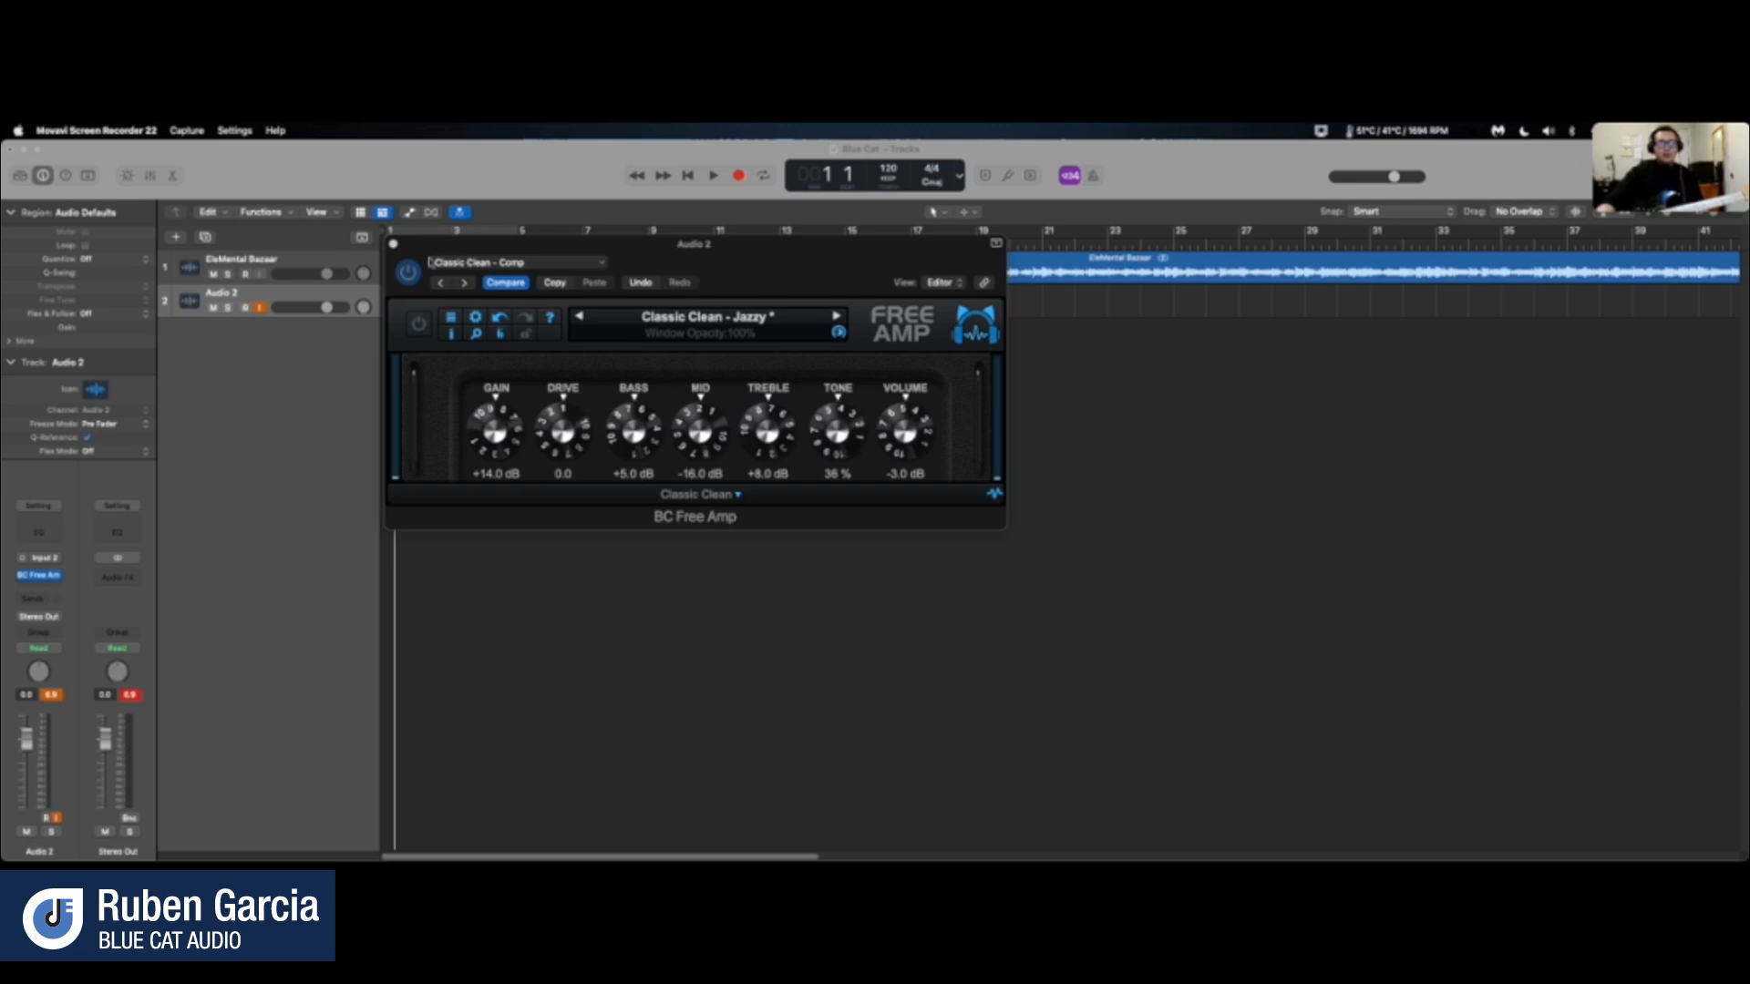
{"action": "left_click", "coordinate": [422, 326]}
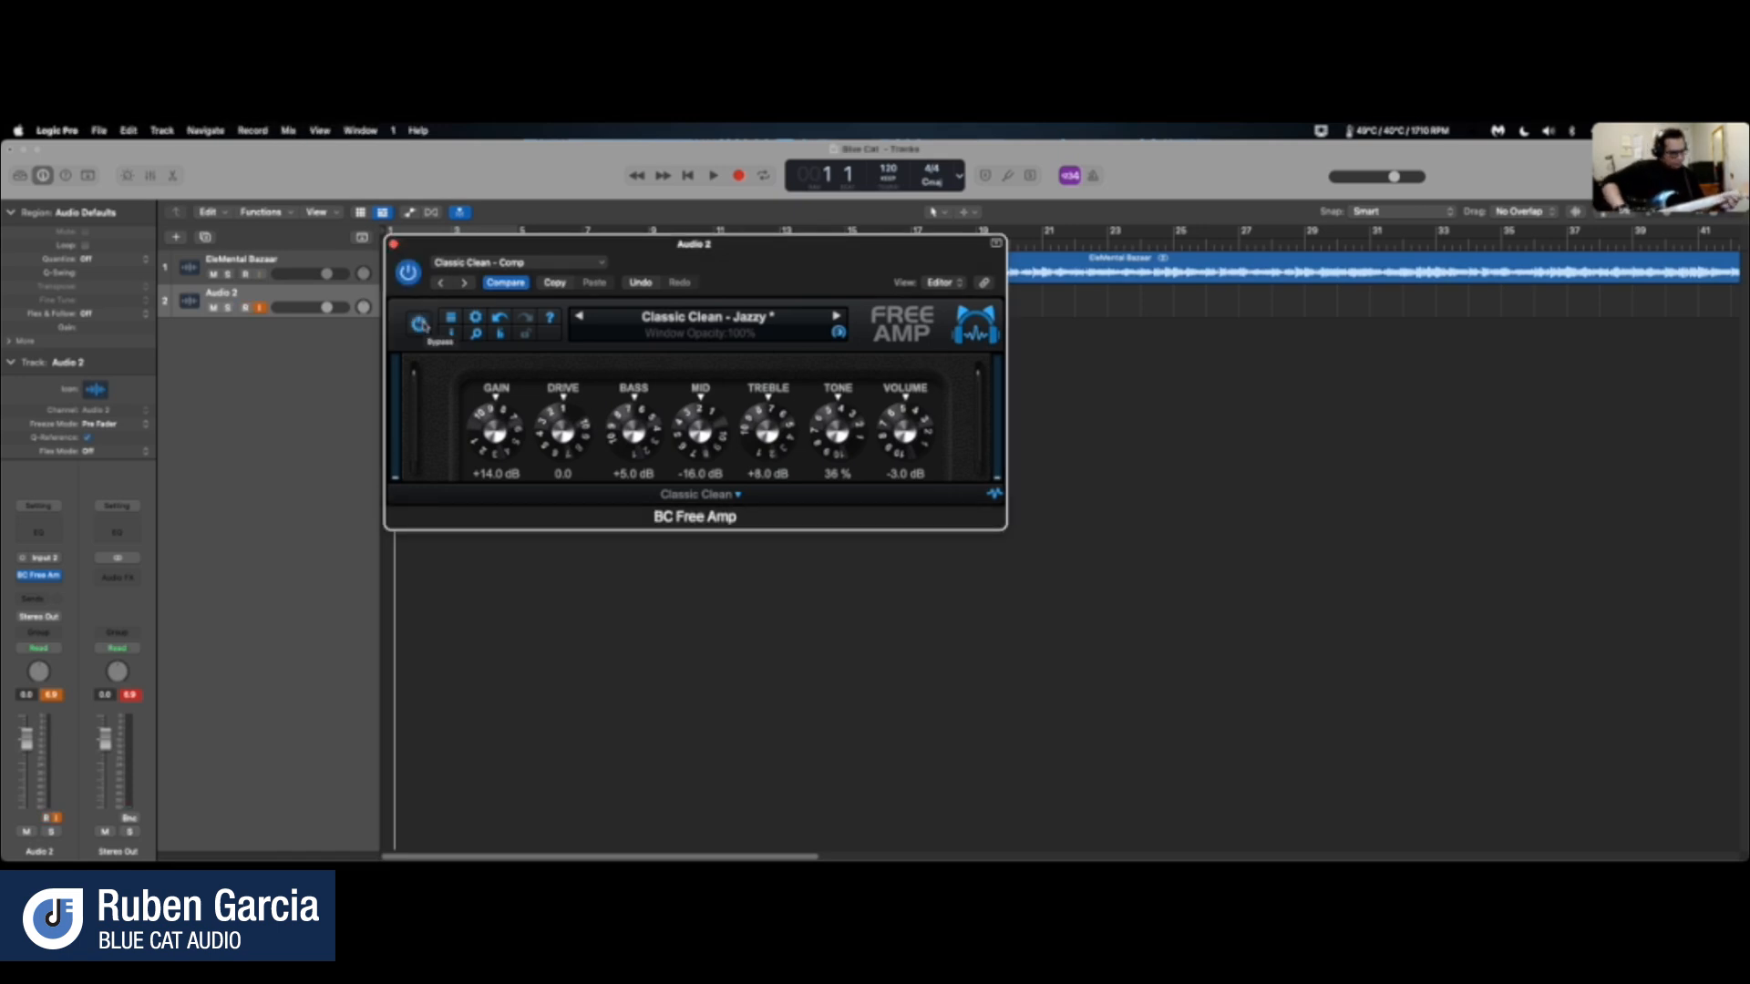